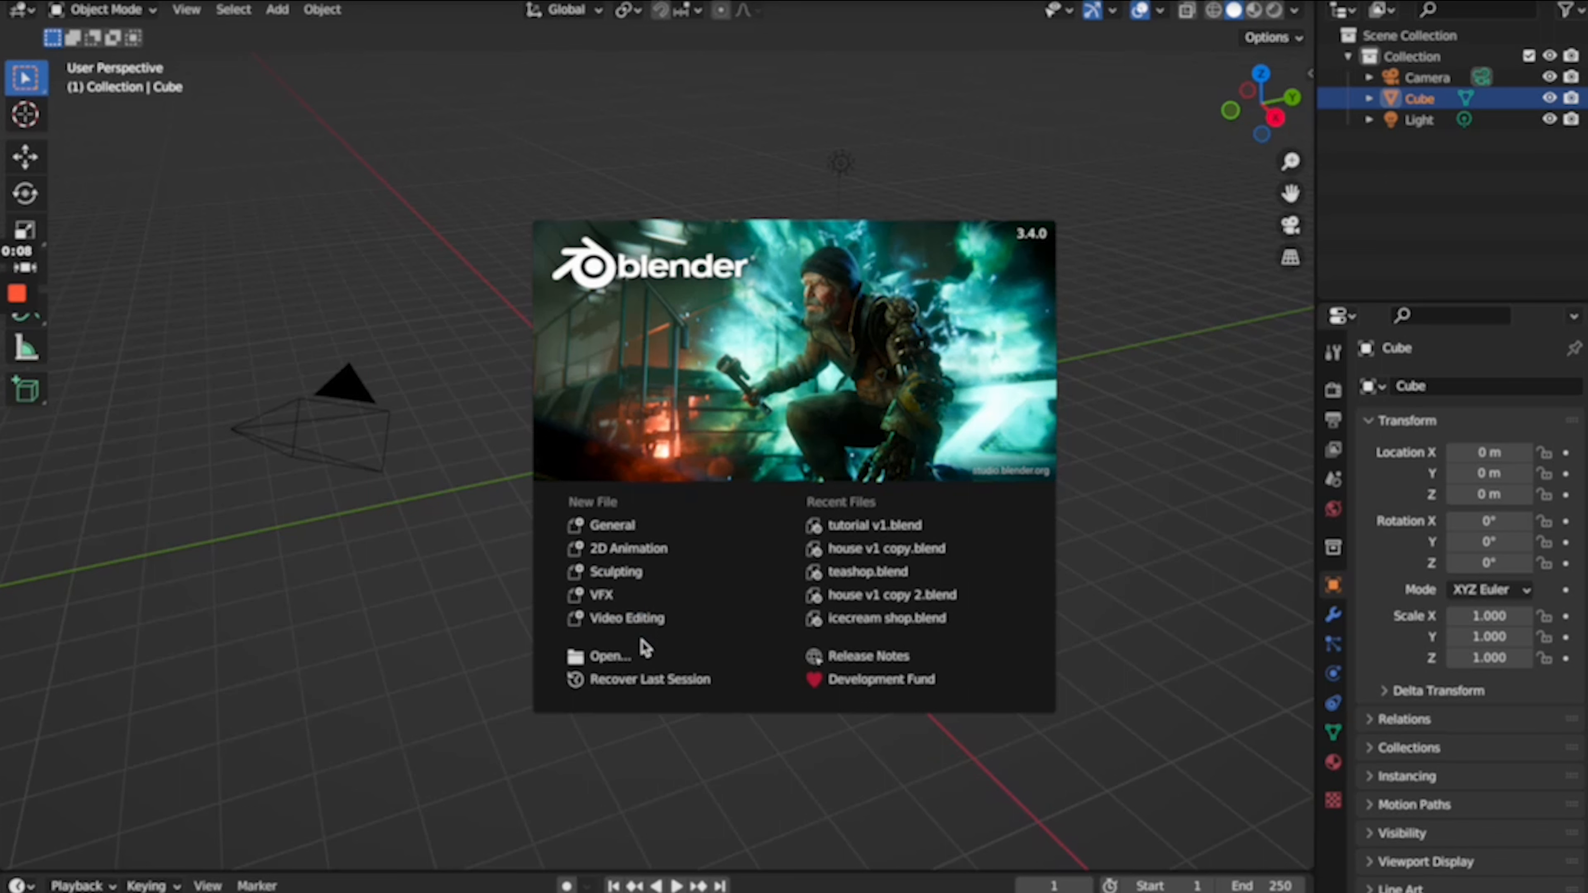
Start a new General file, box-select the camera, light and cube in turn, and clear the selection
{"action": "left_click", "coordinate": [618, 525]}
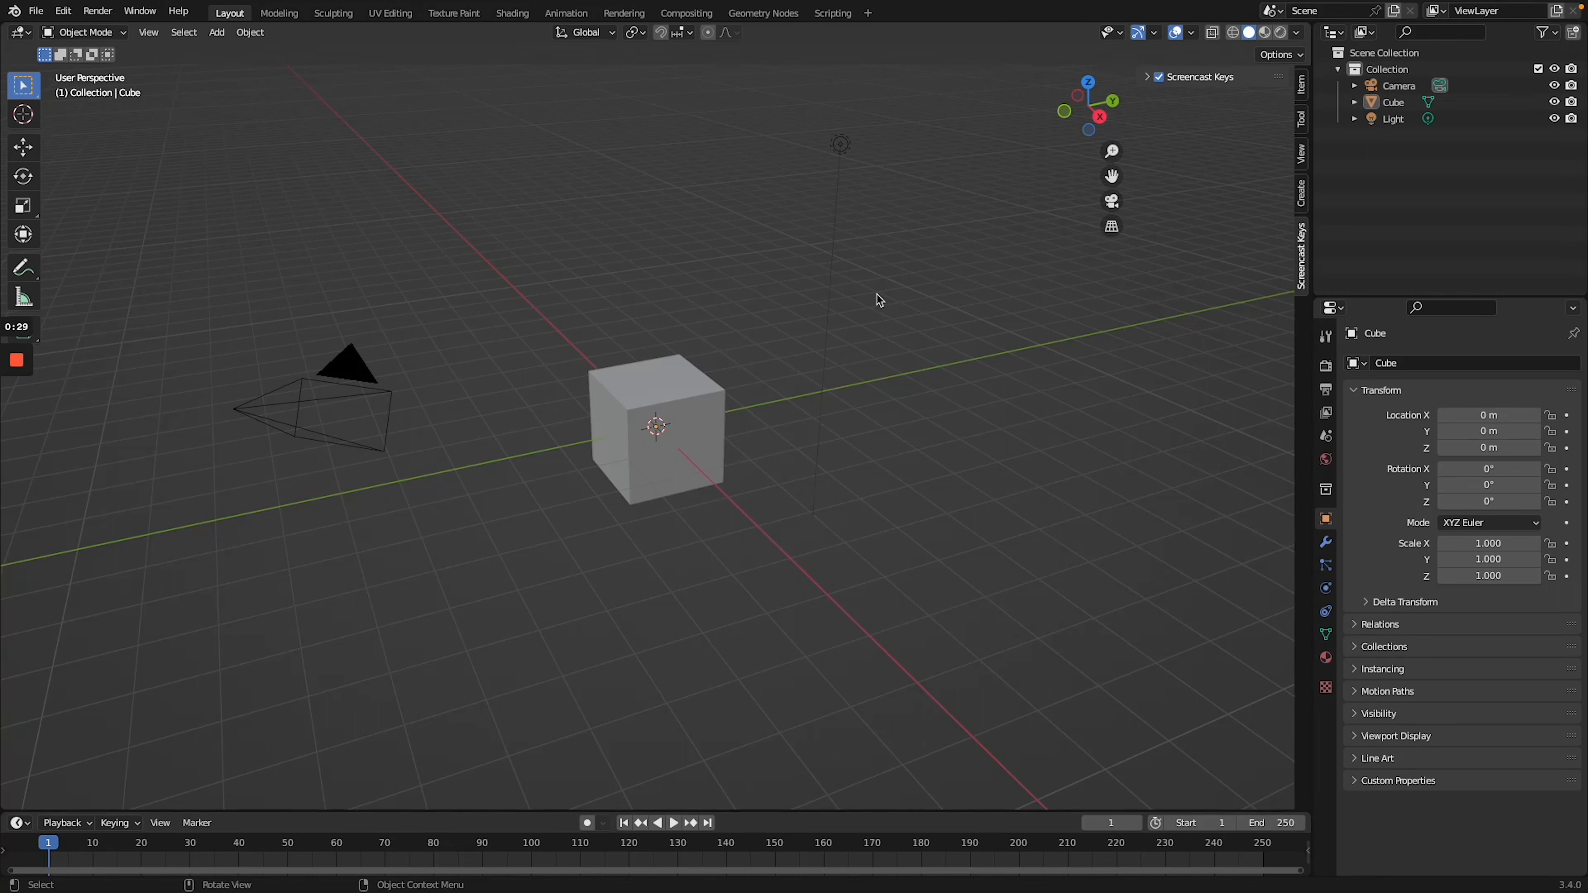
{"action": "left_click_drag", "start_coordinate": [248, 305], "coordinate": [477, 530]}
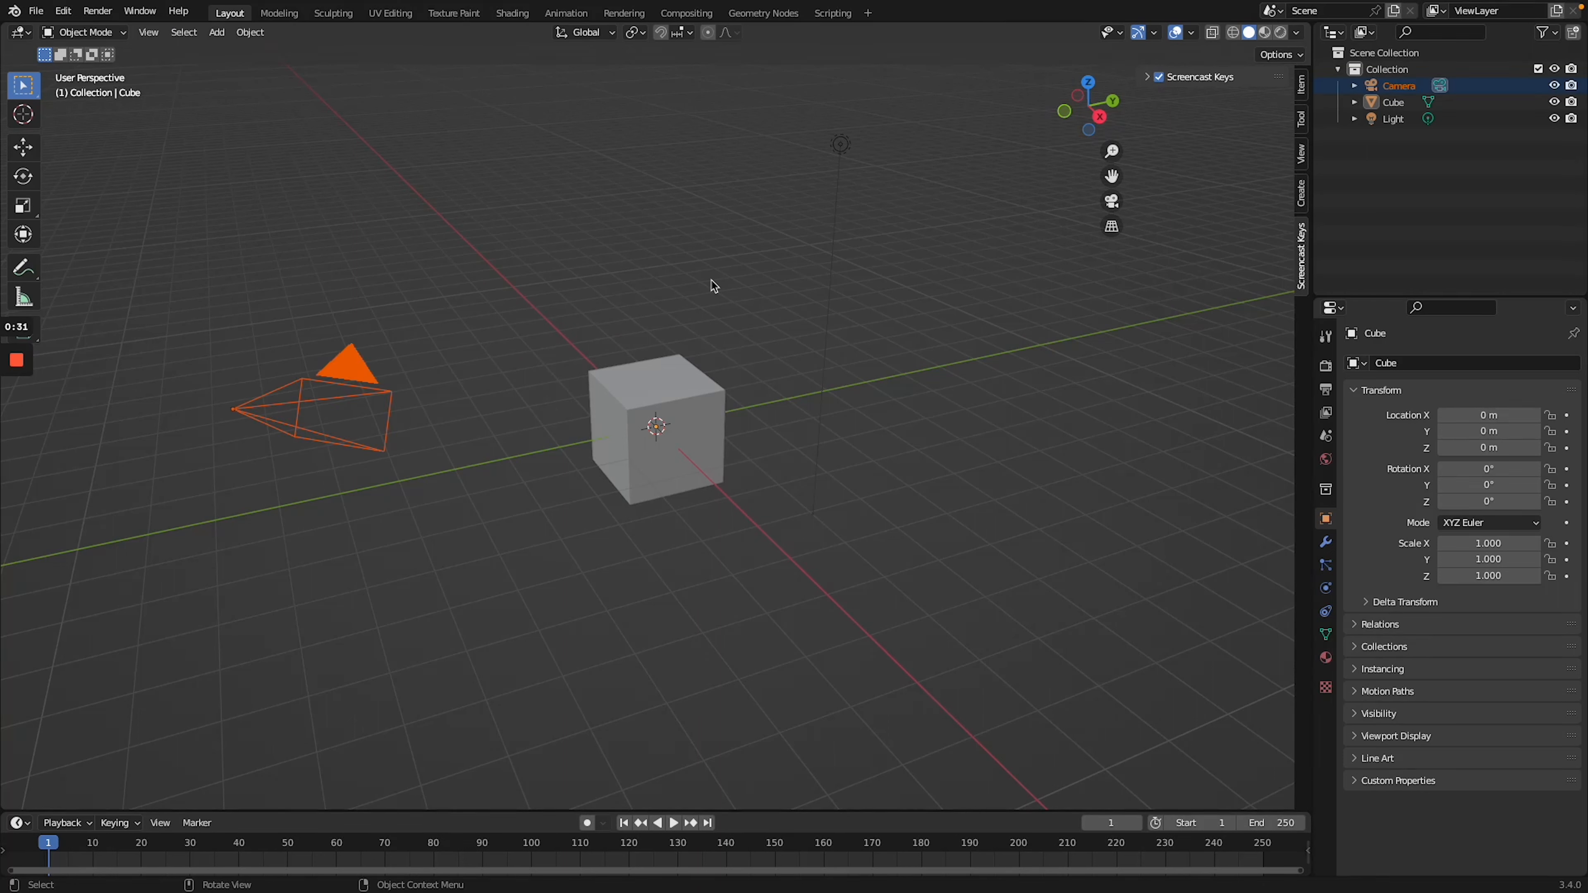
{"action": "left_click_drag", "start_coordinate": [815, 105], "coordinate": [901, 189]}
{"action": "left_click_drag", "start_coordinate": [528, 318], "coordinate": [740, 527]}
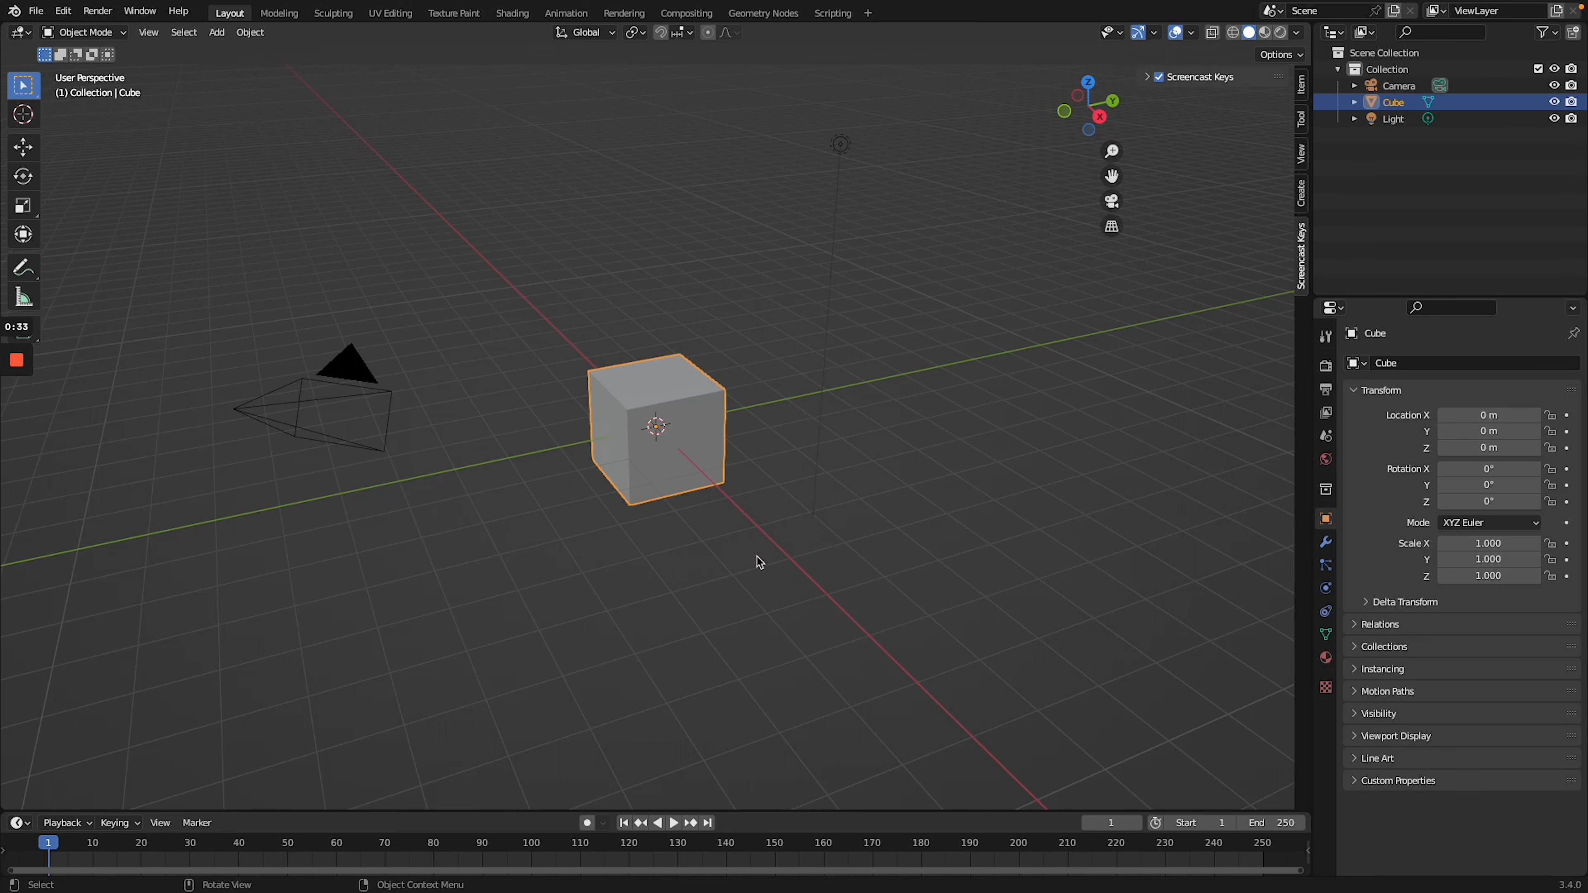
{"action": "left_click", "coordinate": [949, 411]}
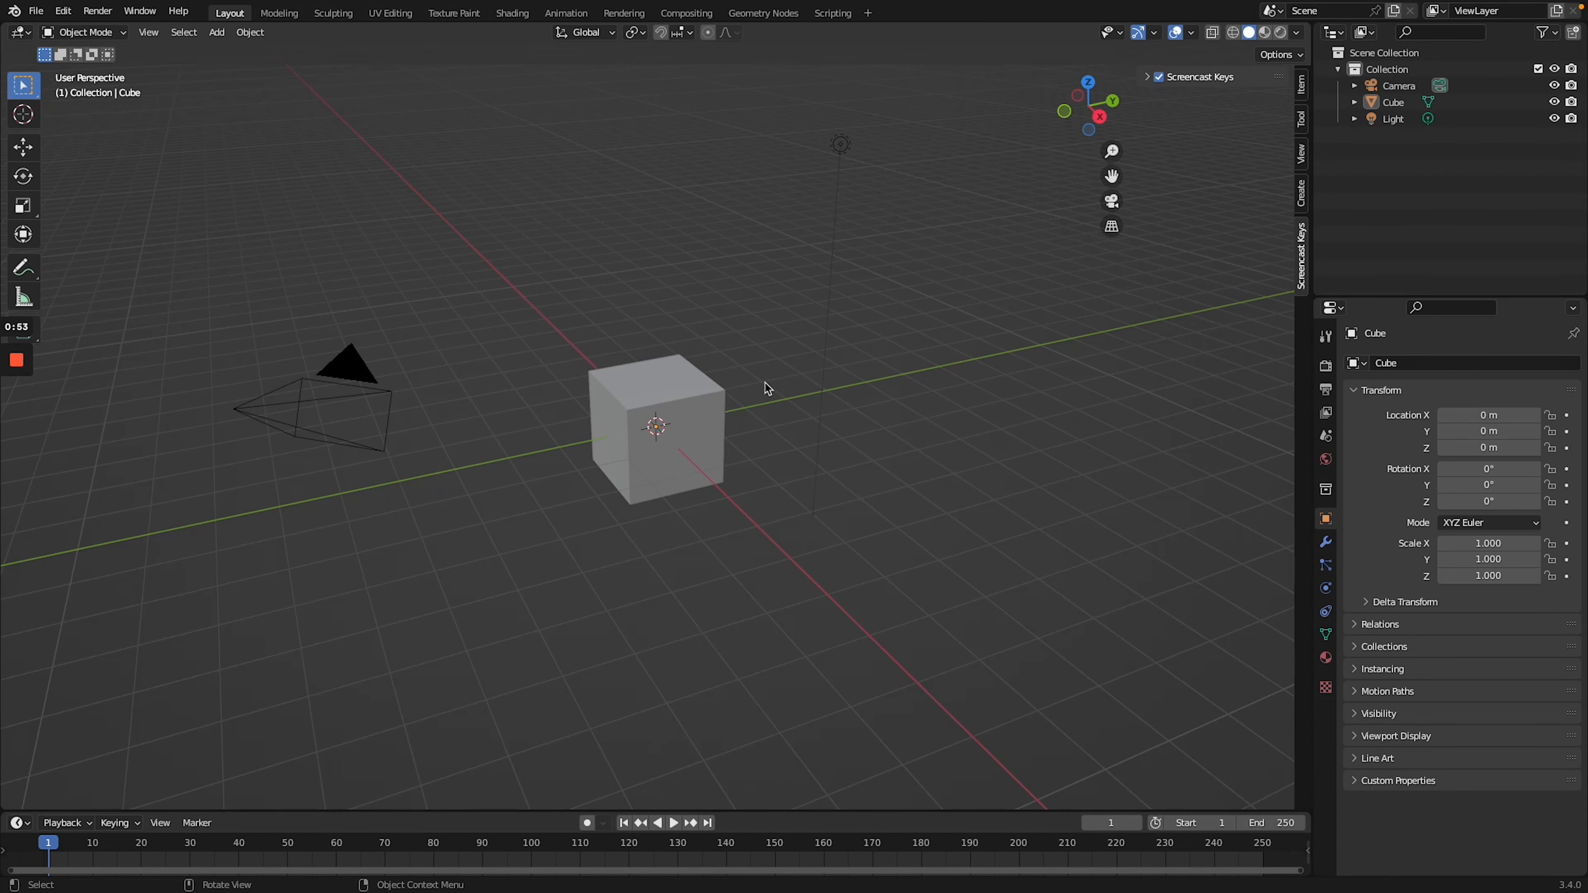
Orbit and pan around the default scene to examine the cube, camera and light from several angles
{"action": "middle_click_drag", "start_coordinate": [768, 387], "coordinate": [767, 388]}
{"action": "middle_click_drag", "start_coordinate": [767, 388], "coordinate": [762, 389], "text": "shift"}
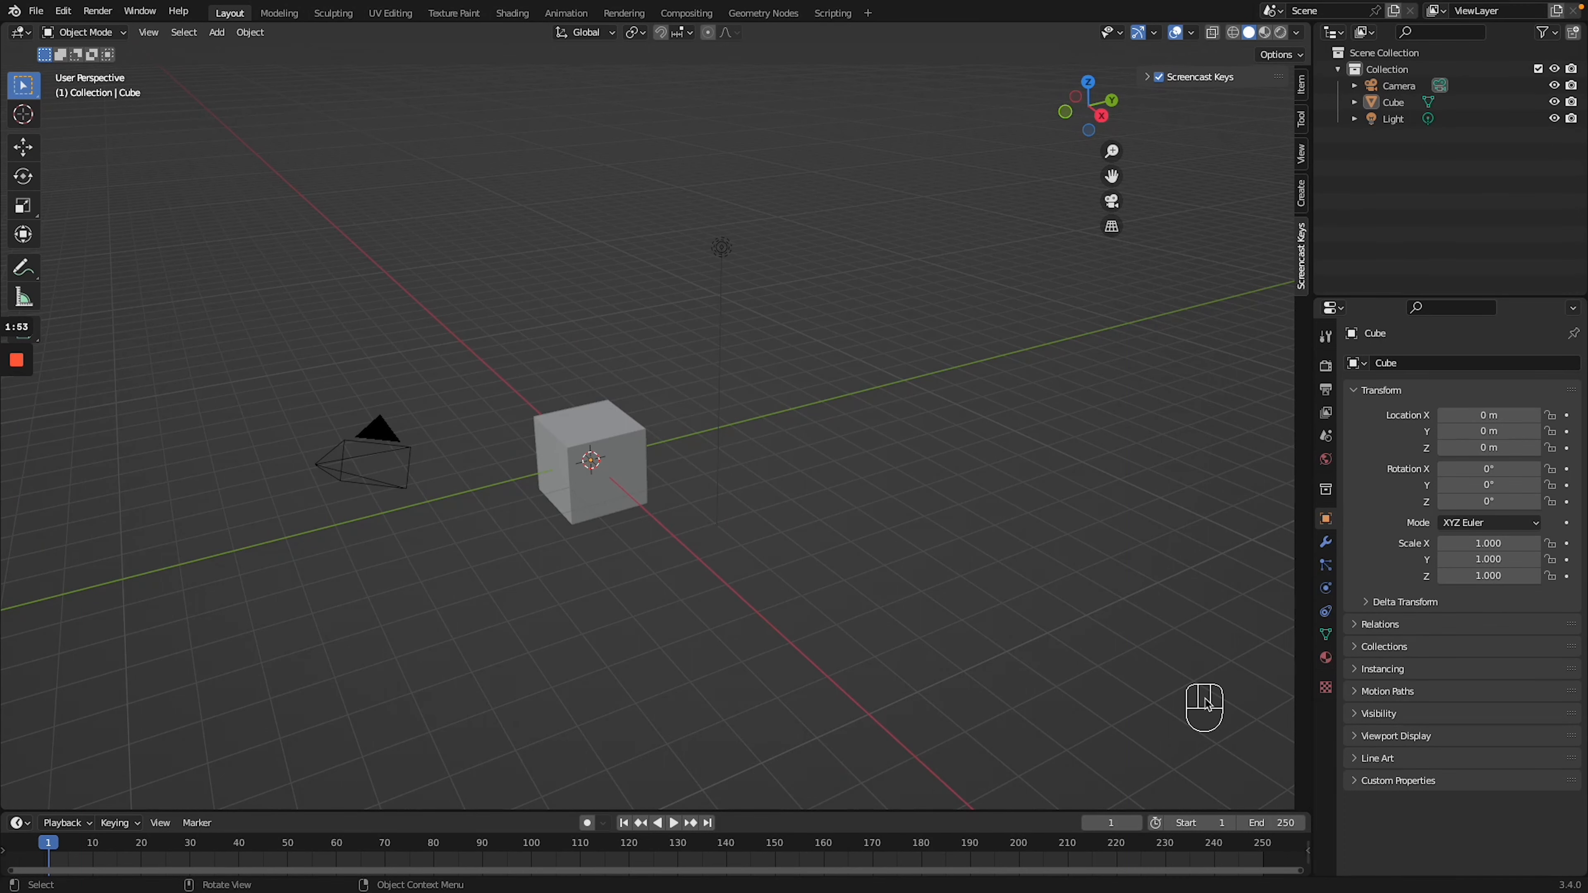
{"action": "scroll", "coordinate": [923, 533], "scroll_direction": "right", "scroll_amount": 10}
{"action": "scroll", "coordinate": [922, 533], "scroll_direction": "left", "scroll_amount": 15}
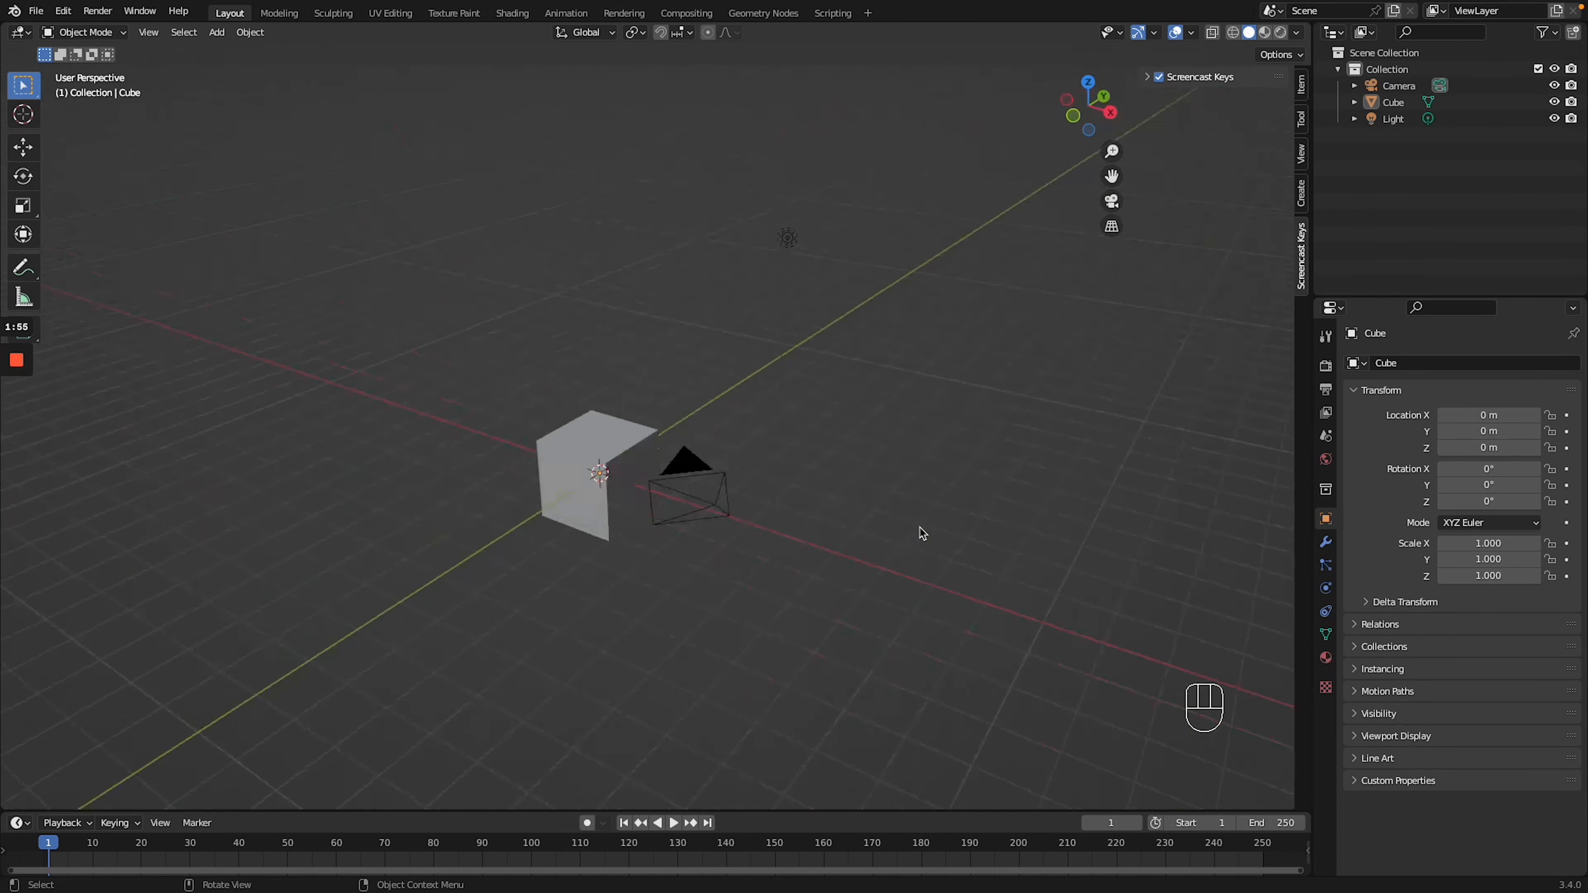
{"action": "scroll", "coordinate": [923, 533], "scroll_direction": "right", "scroll_amount": 10}
{"action": "scroll", "coordinate": [922, 533], "scroll_direction": "right", "scroll_amount": 15}
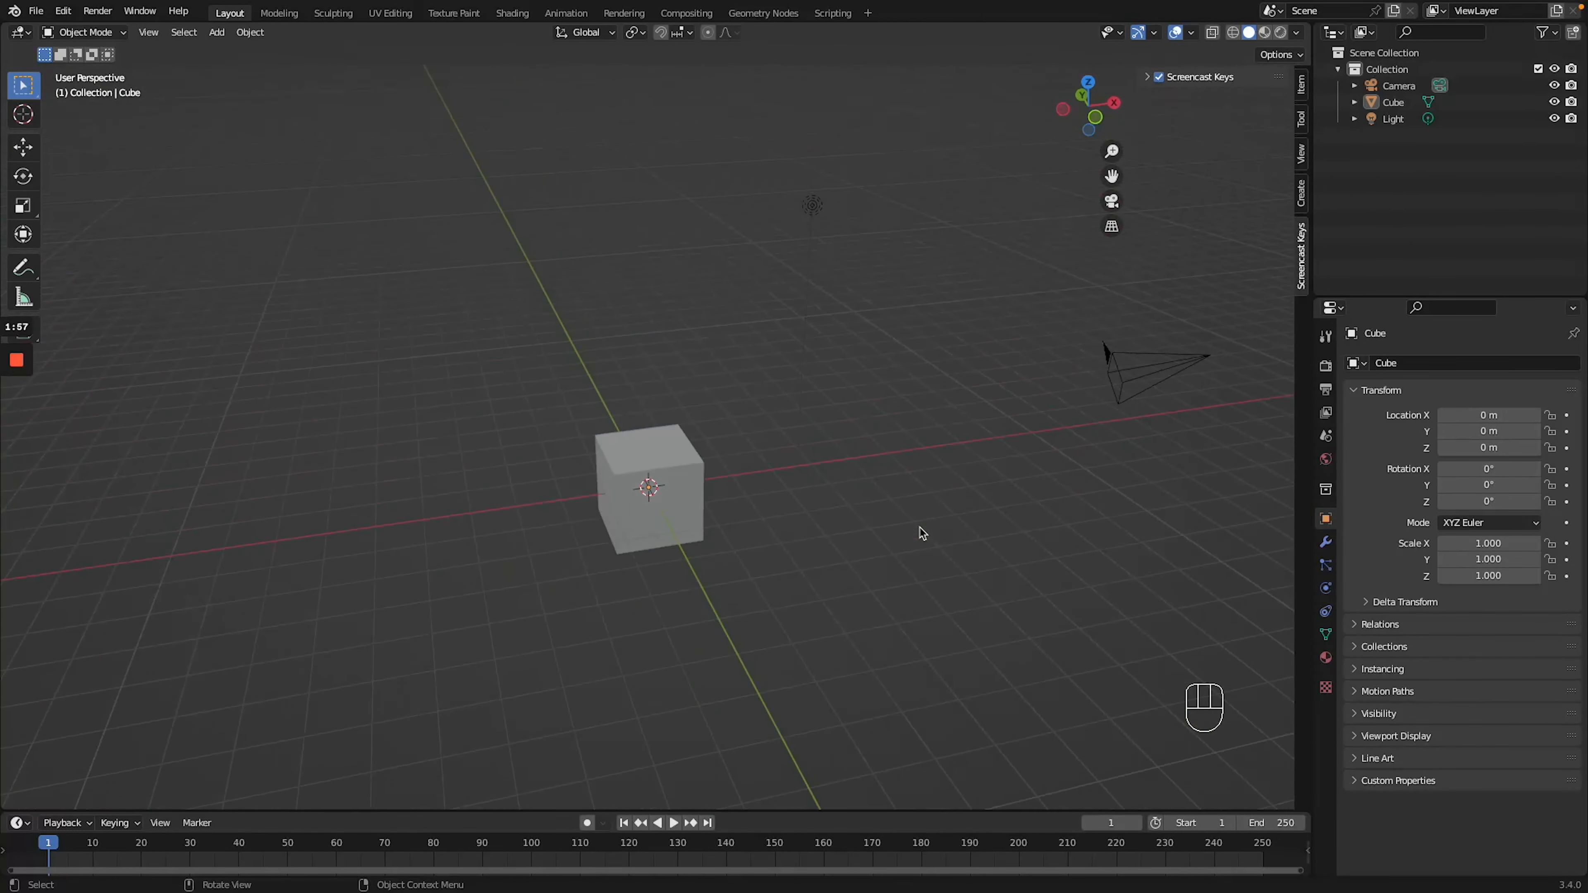
{"action": "scroll", "coordinate": [922, 533], "scroll_direction": "left", "scroll_amount": 5}
{"action": "scroll", "coordinate": [923, 533], "scroll_direction": "right", "scroll_amount": 10}
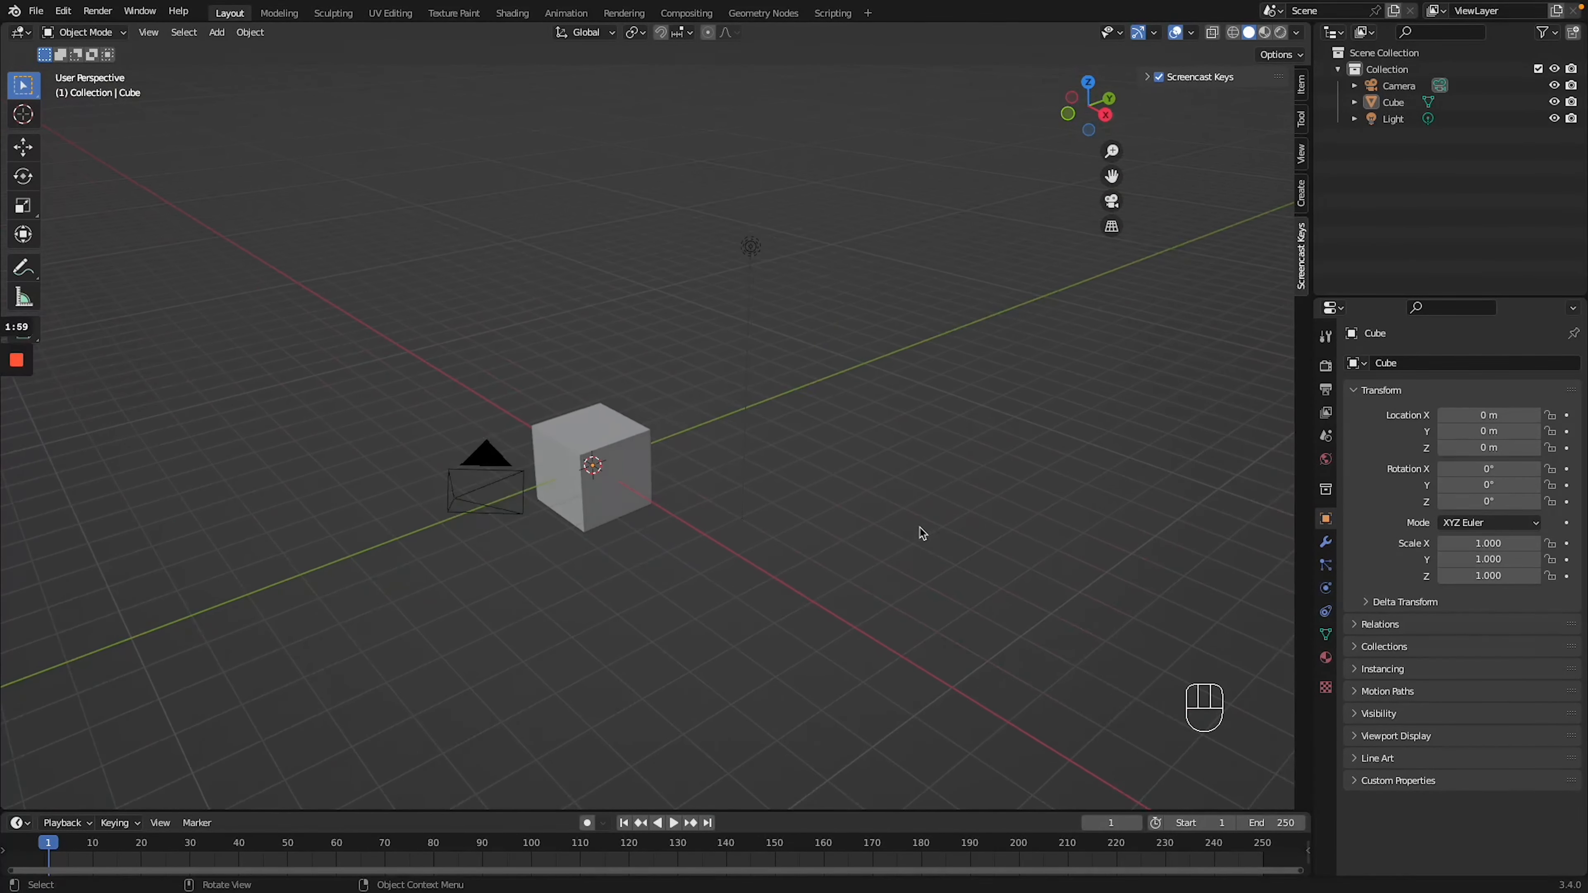
{"action": "scroll", "coordinate": [922, 533], "scroll_direction": "left", "scroll_amount": 5, "text": "shift"}
{"action": "scroll", "coordinate": [922, 533], "scroll_direction": "right", "scroll_amount": 4}
{"action": "scroll", "coordinate": [923, 533], "scroll_direction": "left", "scroll_amount": 3}
View the scene in front, back, right, left, top and bottom orthographic, and return to a perspective view
{"action": "key", "text": "KP_1"}
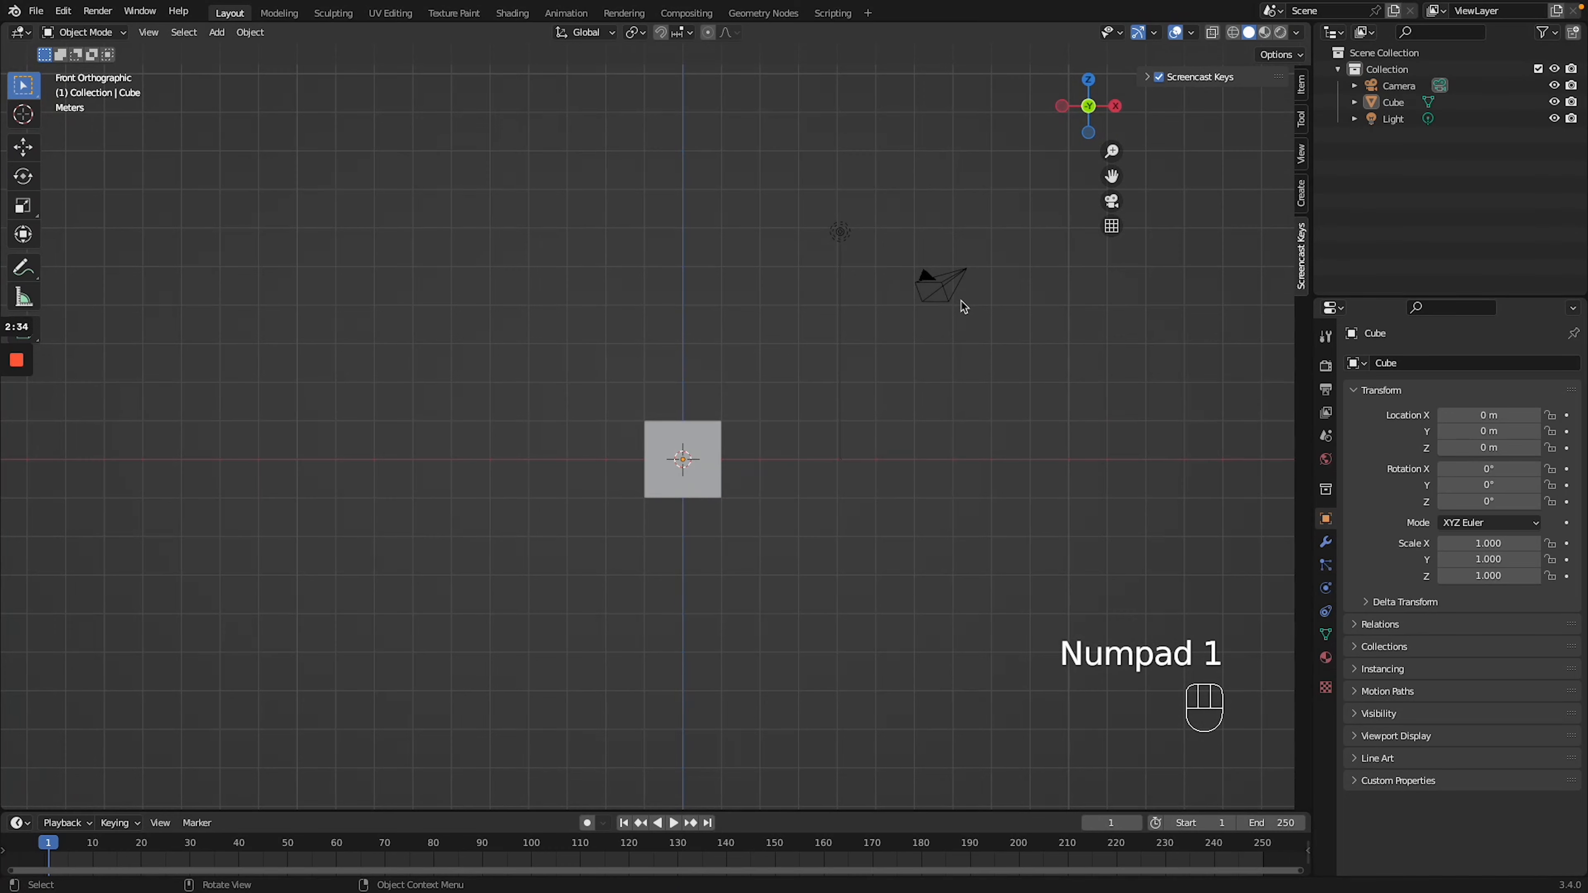
{"action": "key", "text": "KP_2"}
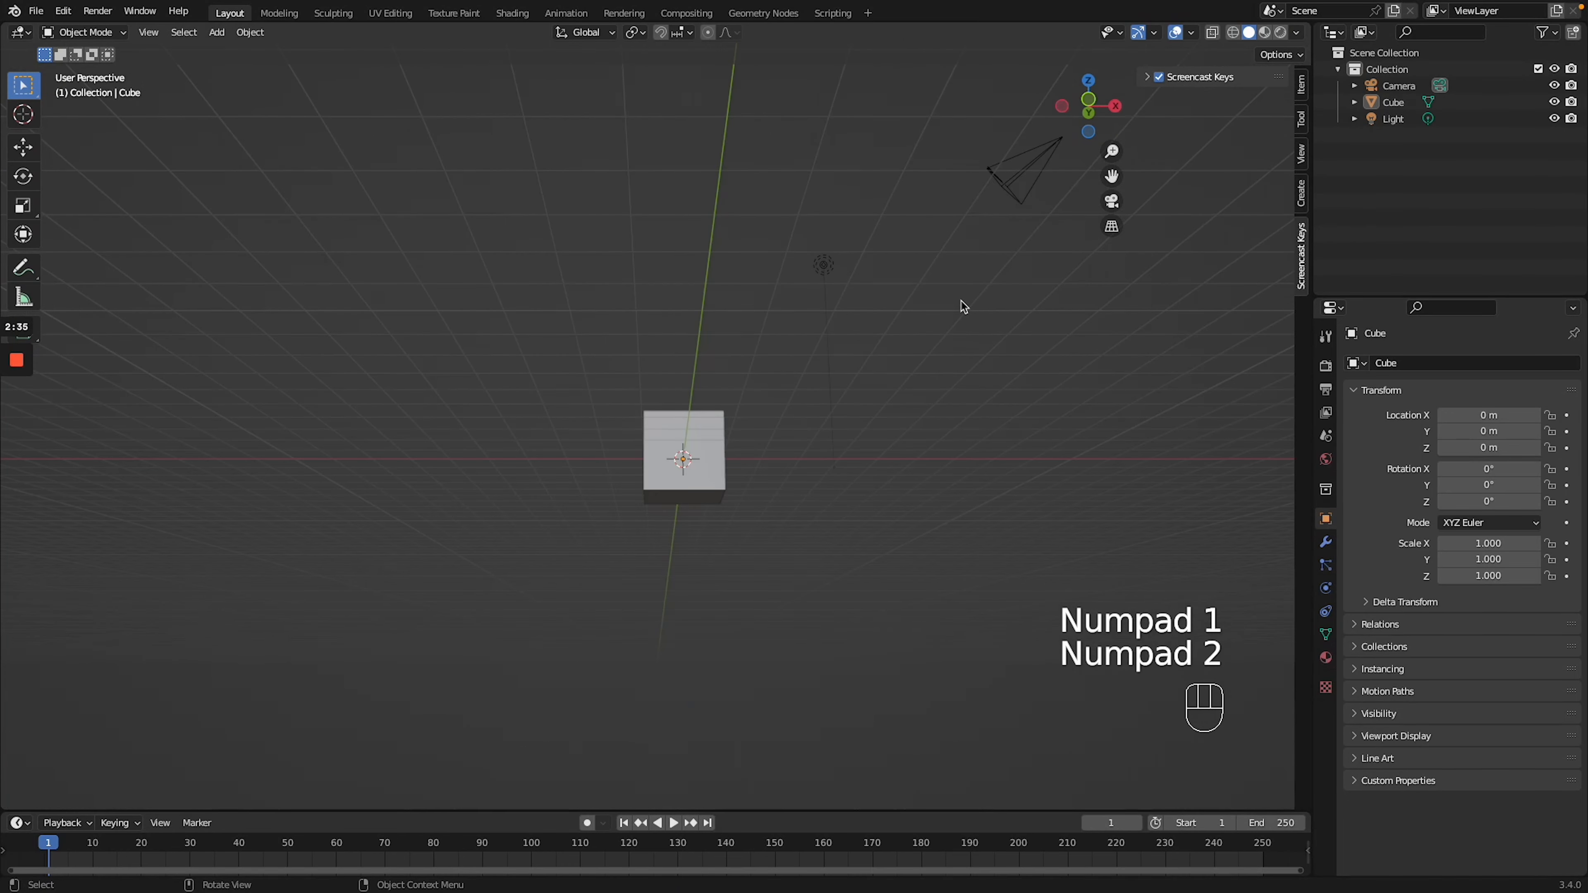
{"action": "key", "text": "KP_1"}
{"action": "key", "text": "ctrl+KP_1"}
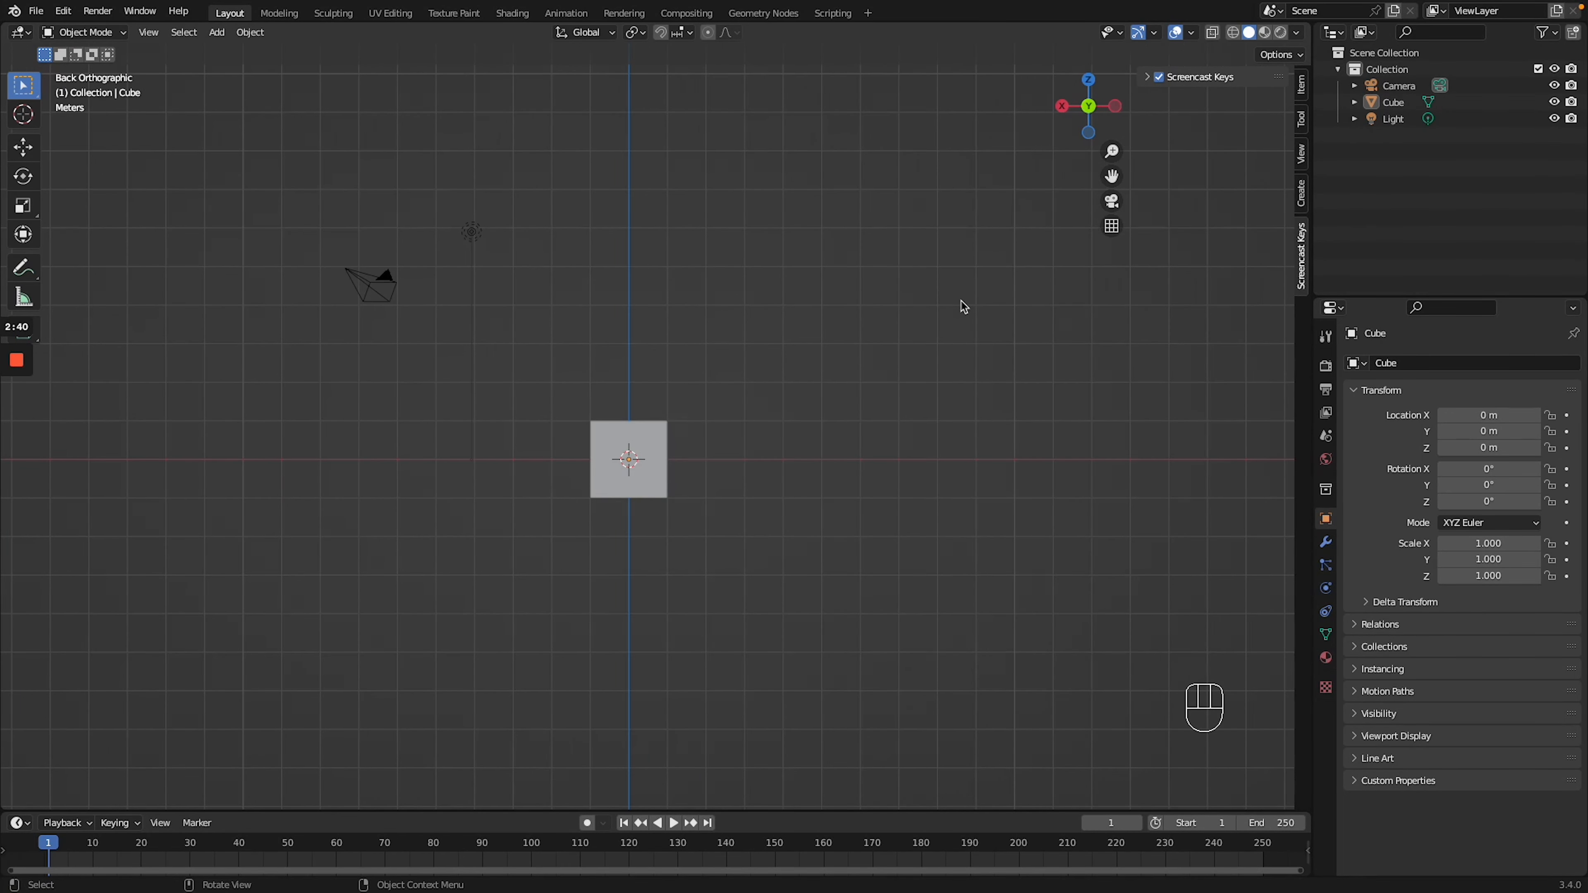
{"action": "key", "text": "KP_3"}
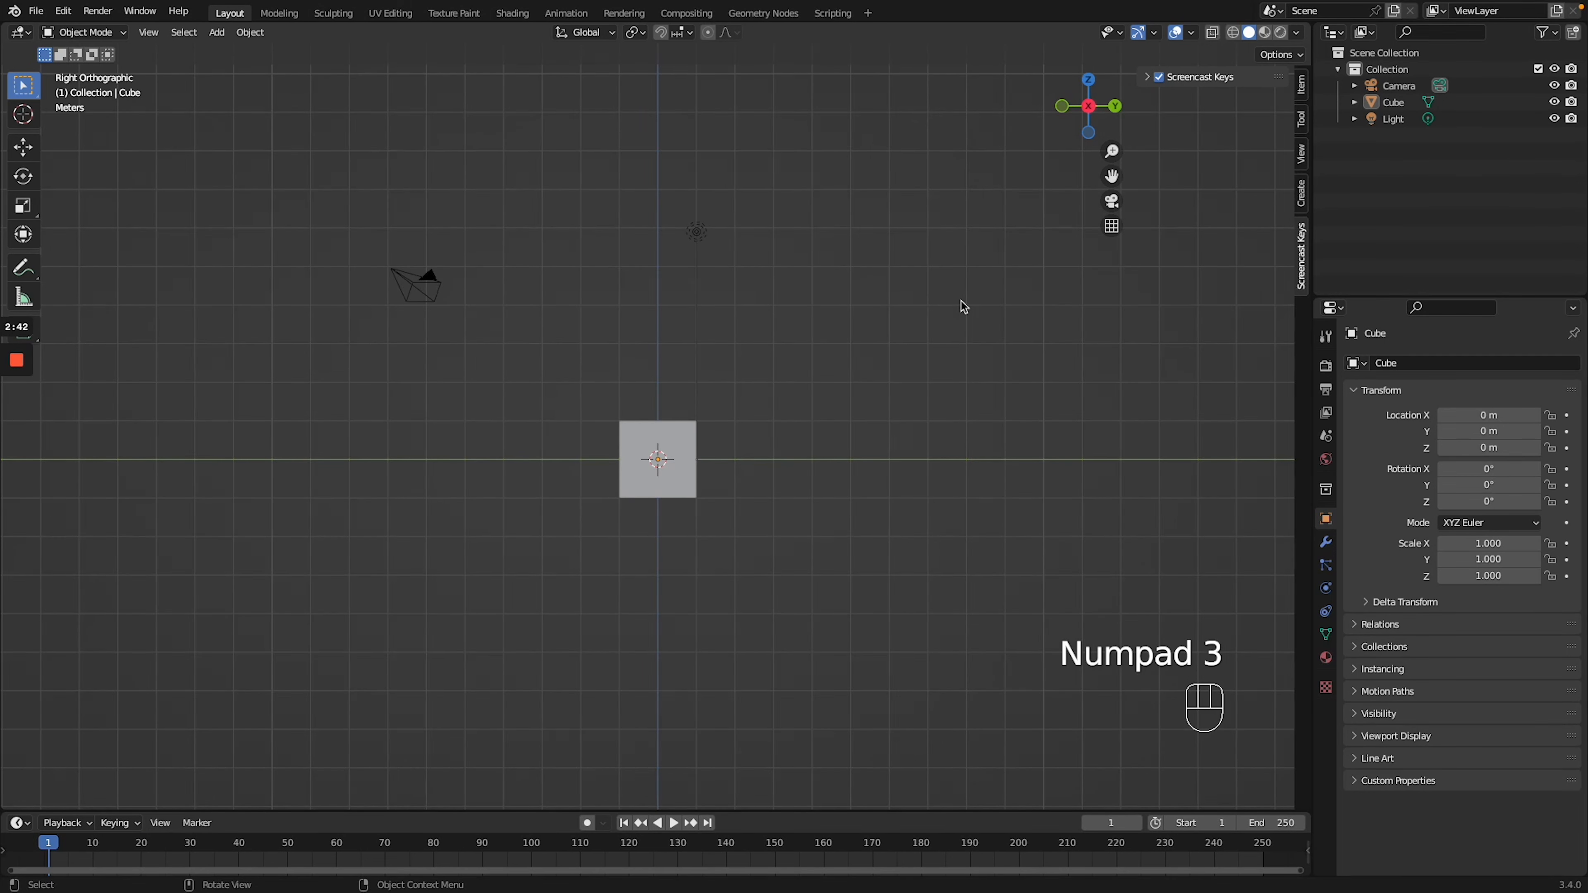
{"action": "key", "text": "ctrl+KP_3"}
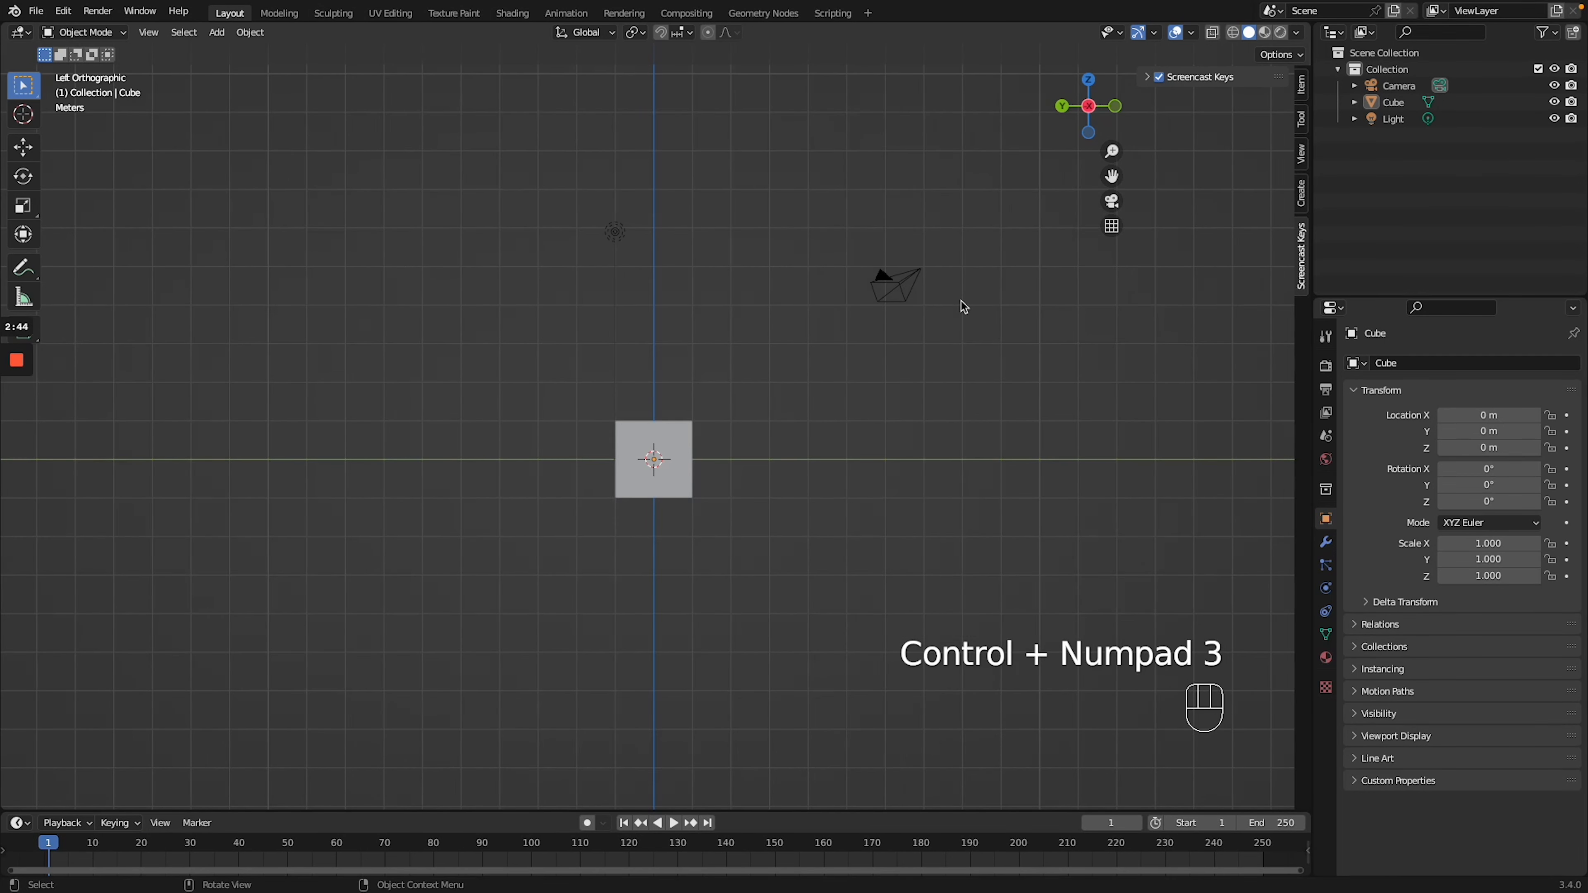
{"action": "key", "text": "KP_7"}
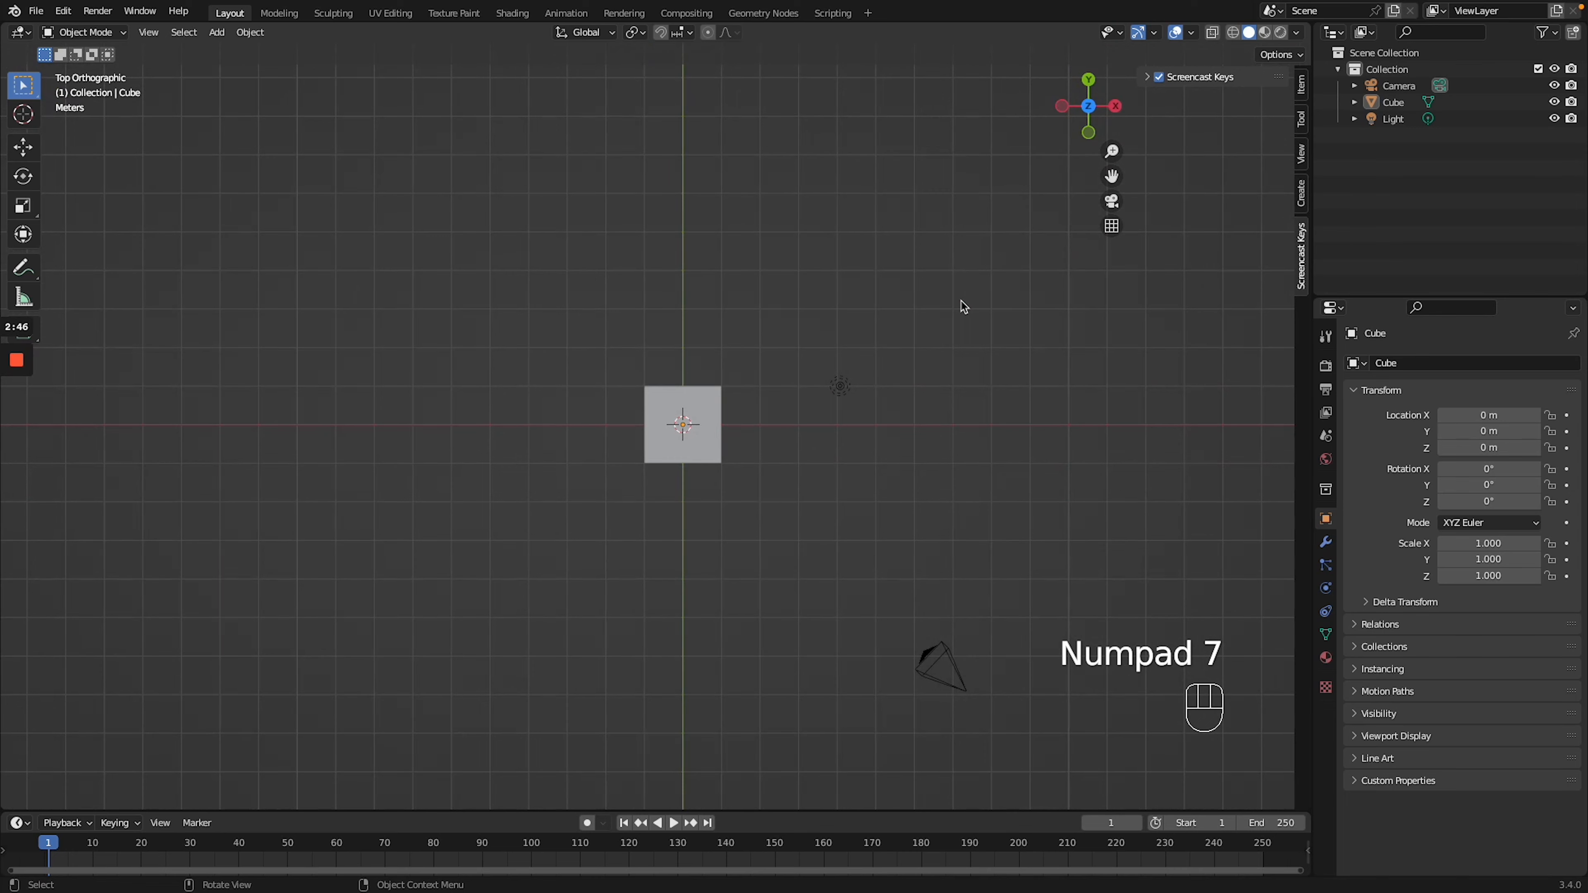
{"action": "key", "text": "ctrl+KP_7"}
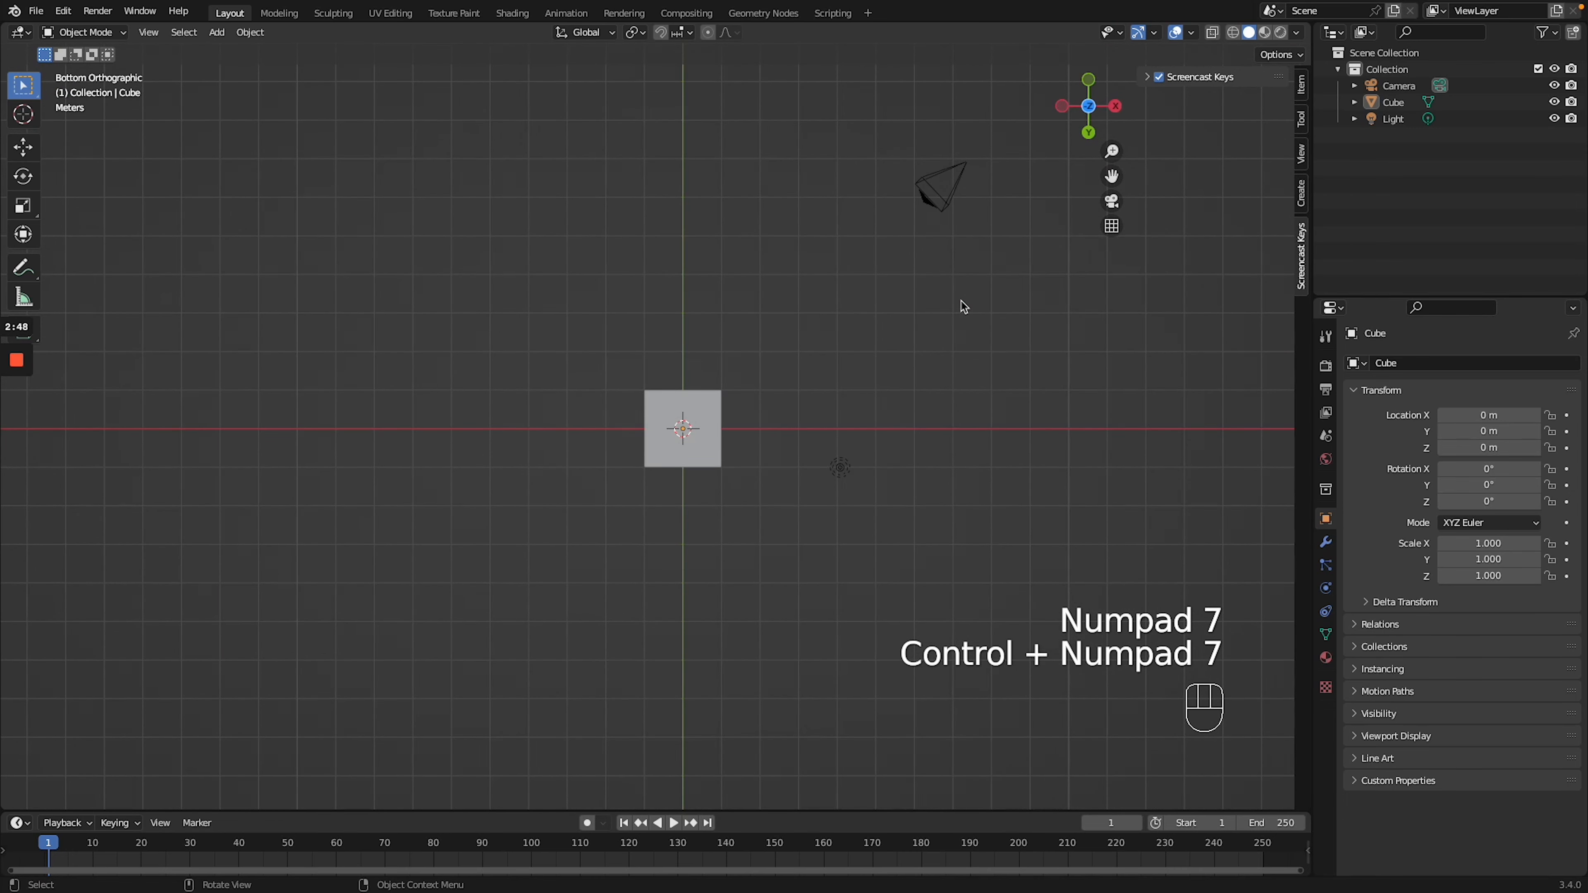
{"action": "scroll", "coordinate": [961, 301], "scroll_direction": "up", "scroll_amount": 10}
{"action": "scroll", "coordinate": [961, 302], "scroll_direction": "right", "scroll_amount": 8}
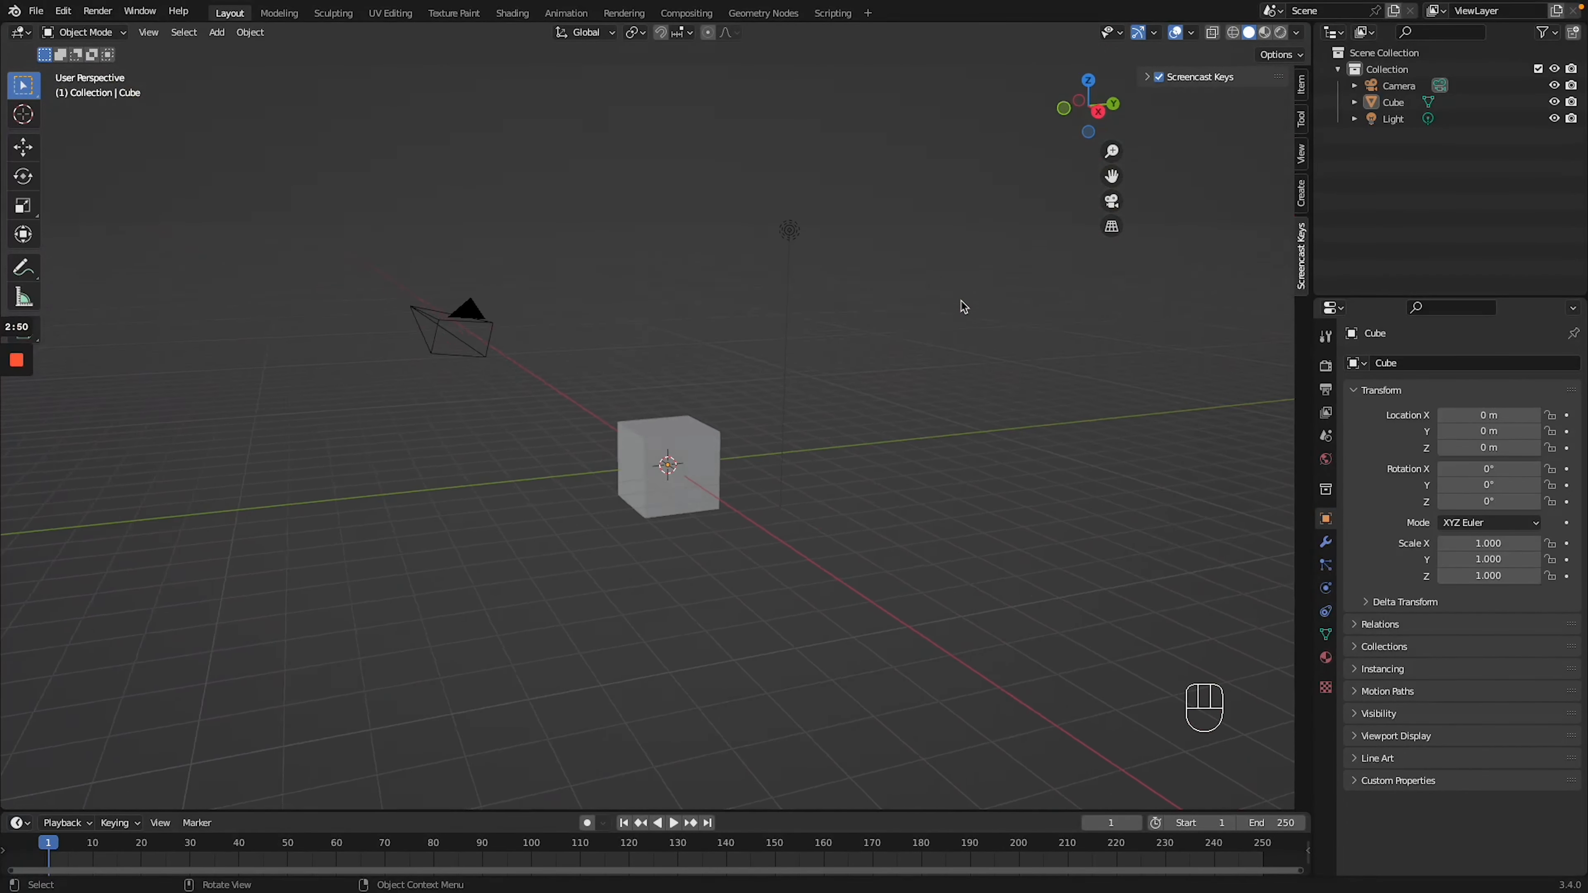
{"action": "scroll", "coordinate": [963, 307], "scroll_direction": "up", "scroll_amount": 3}
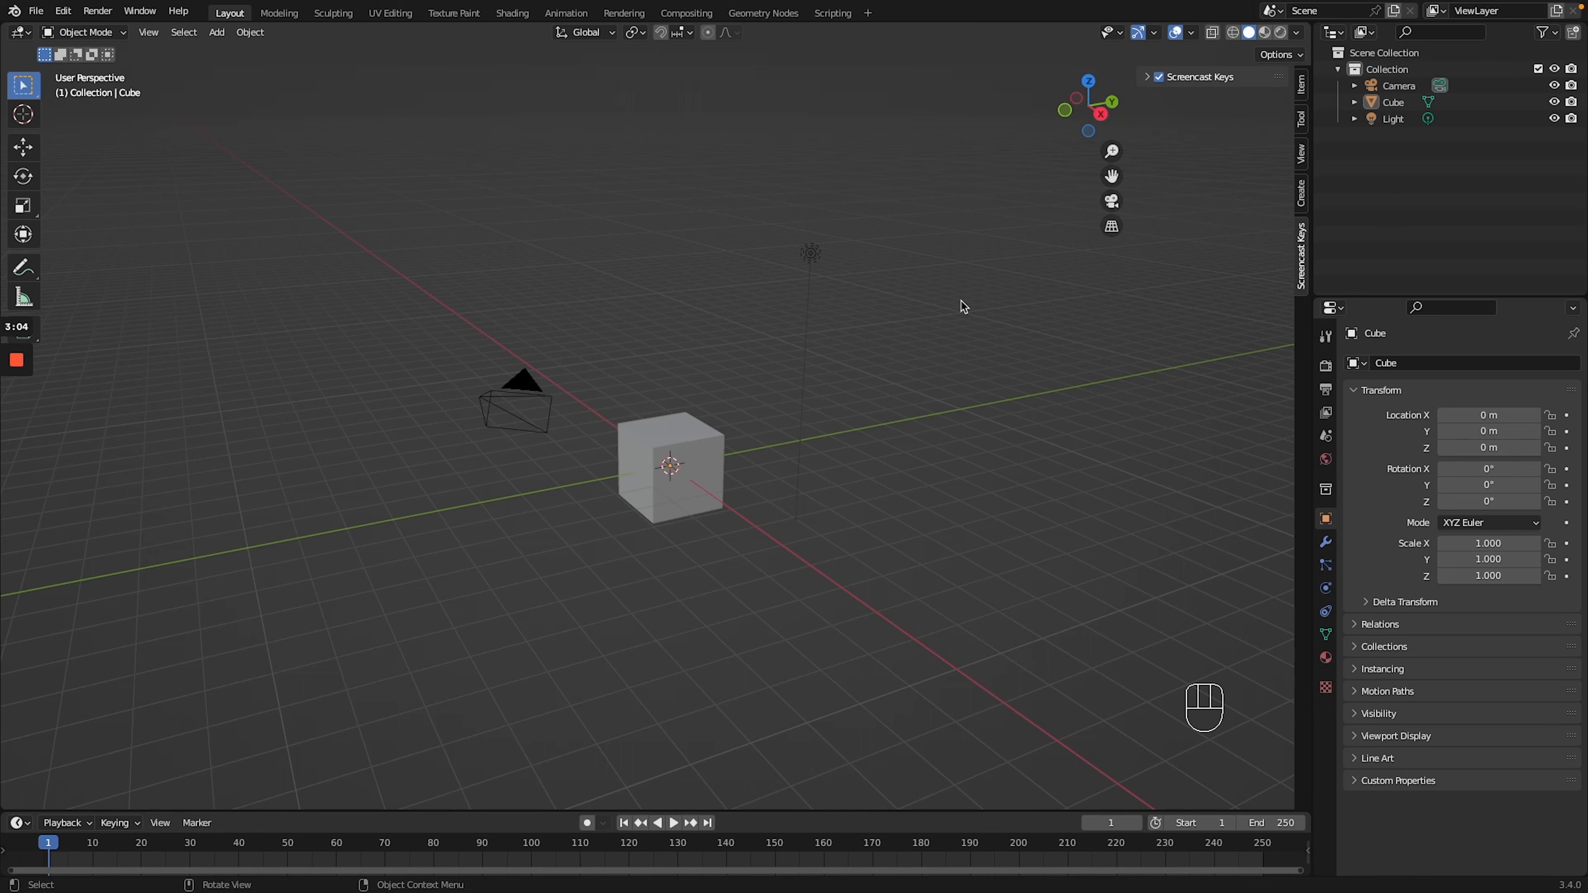
Cycle through all six orthographic views of the cube once more, ending in an angled perspective view
{"action": "key", "text": "KP_1"}
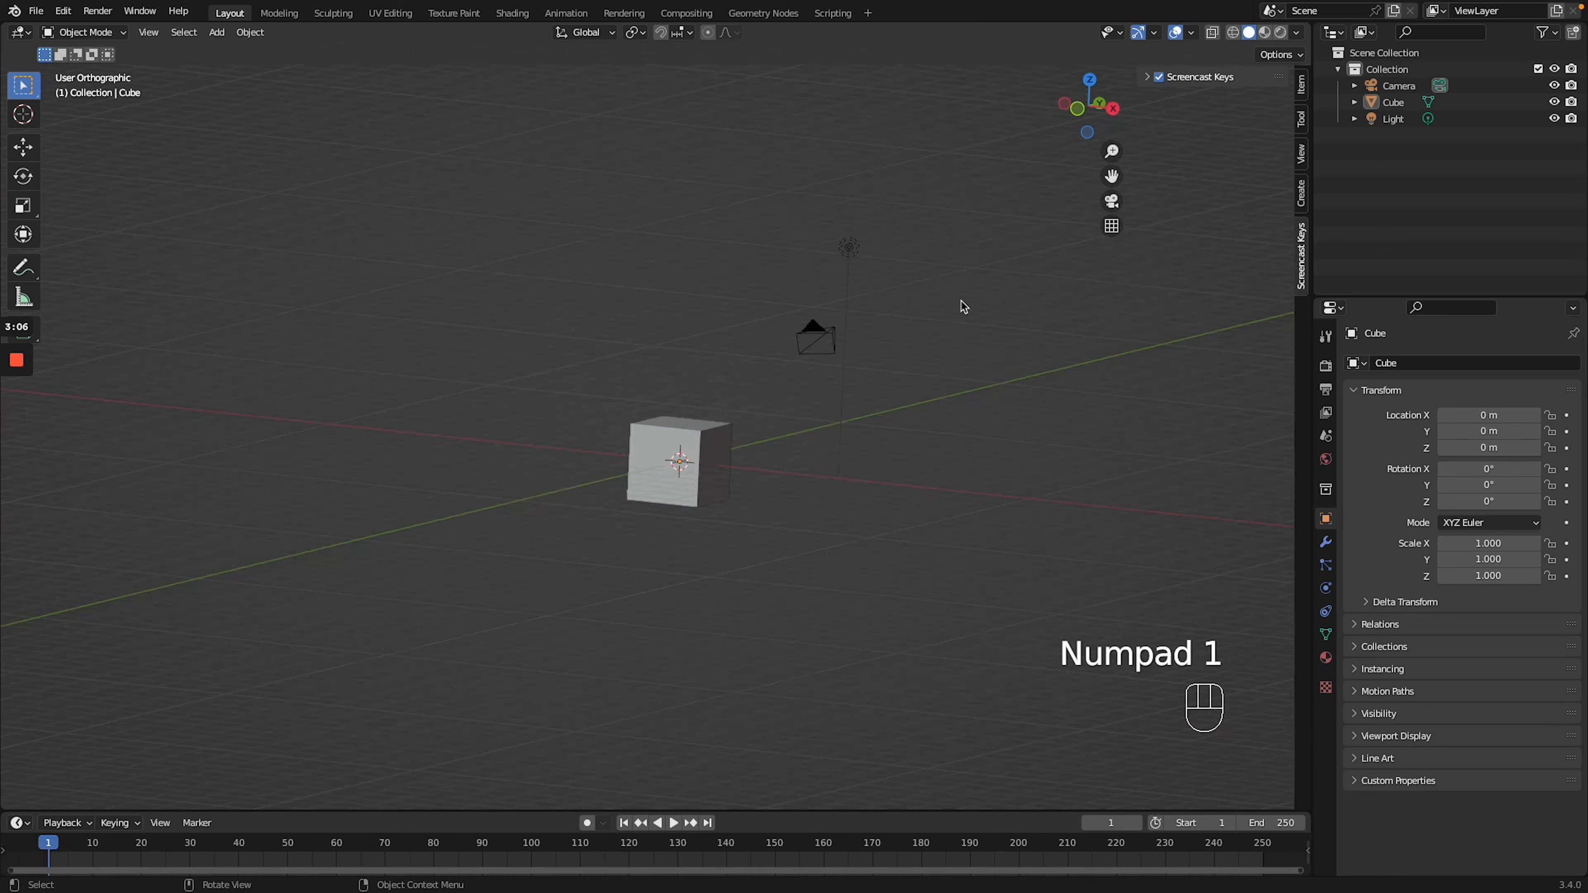
{"action": "key", "text": "ctrl+KP_1"}
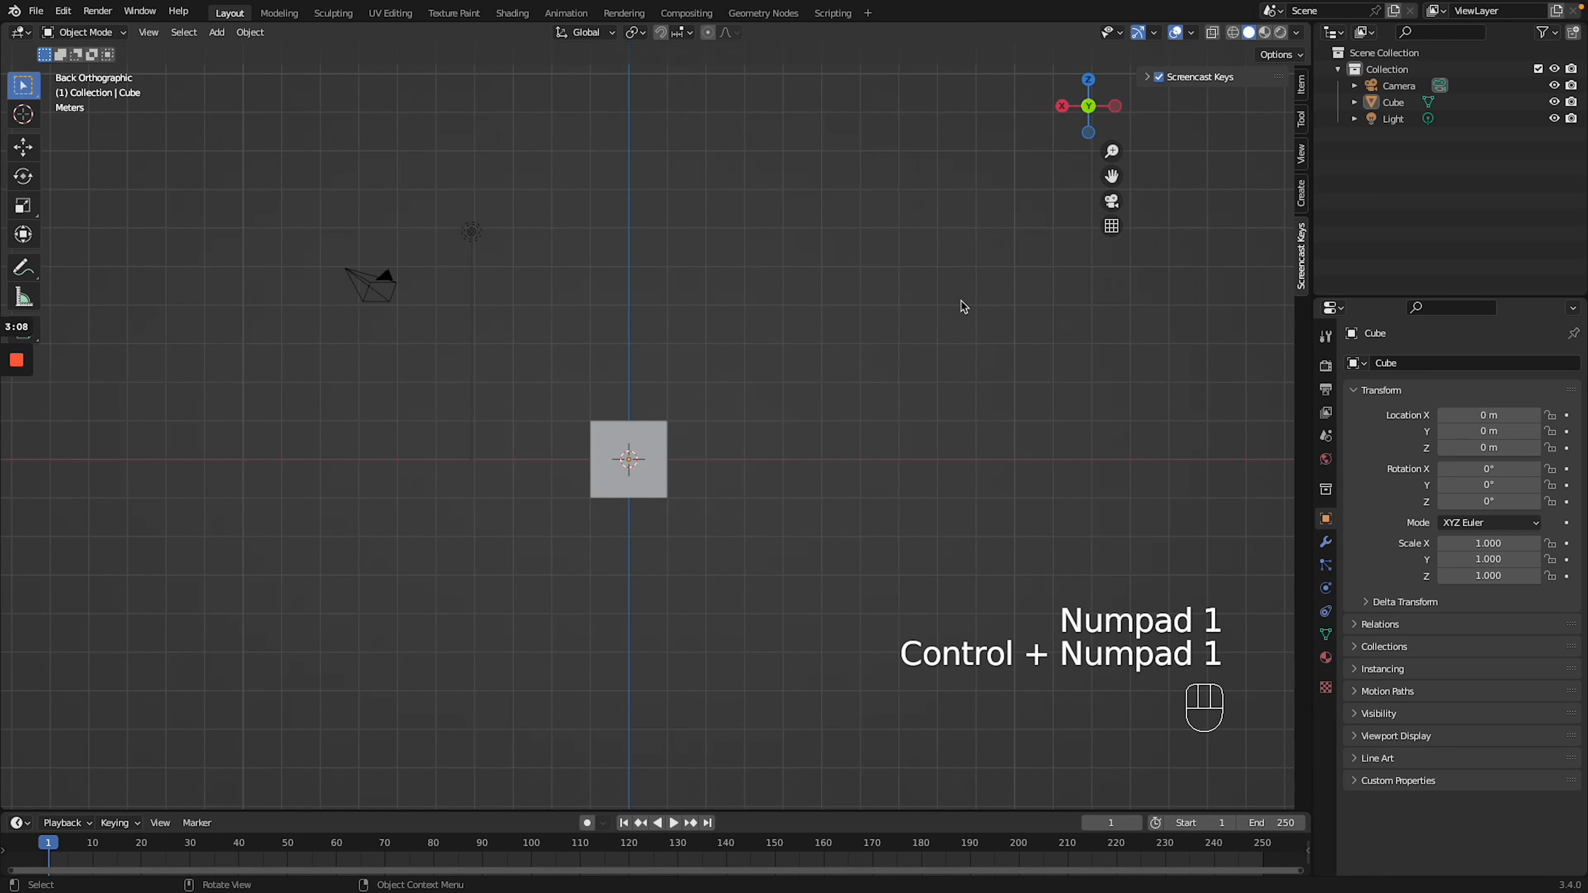
{"action": "key", "text": "KP_3"}
{"action": "key", "text": "ctrl+KP_3"}
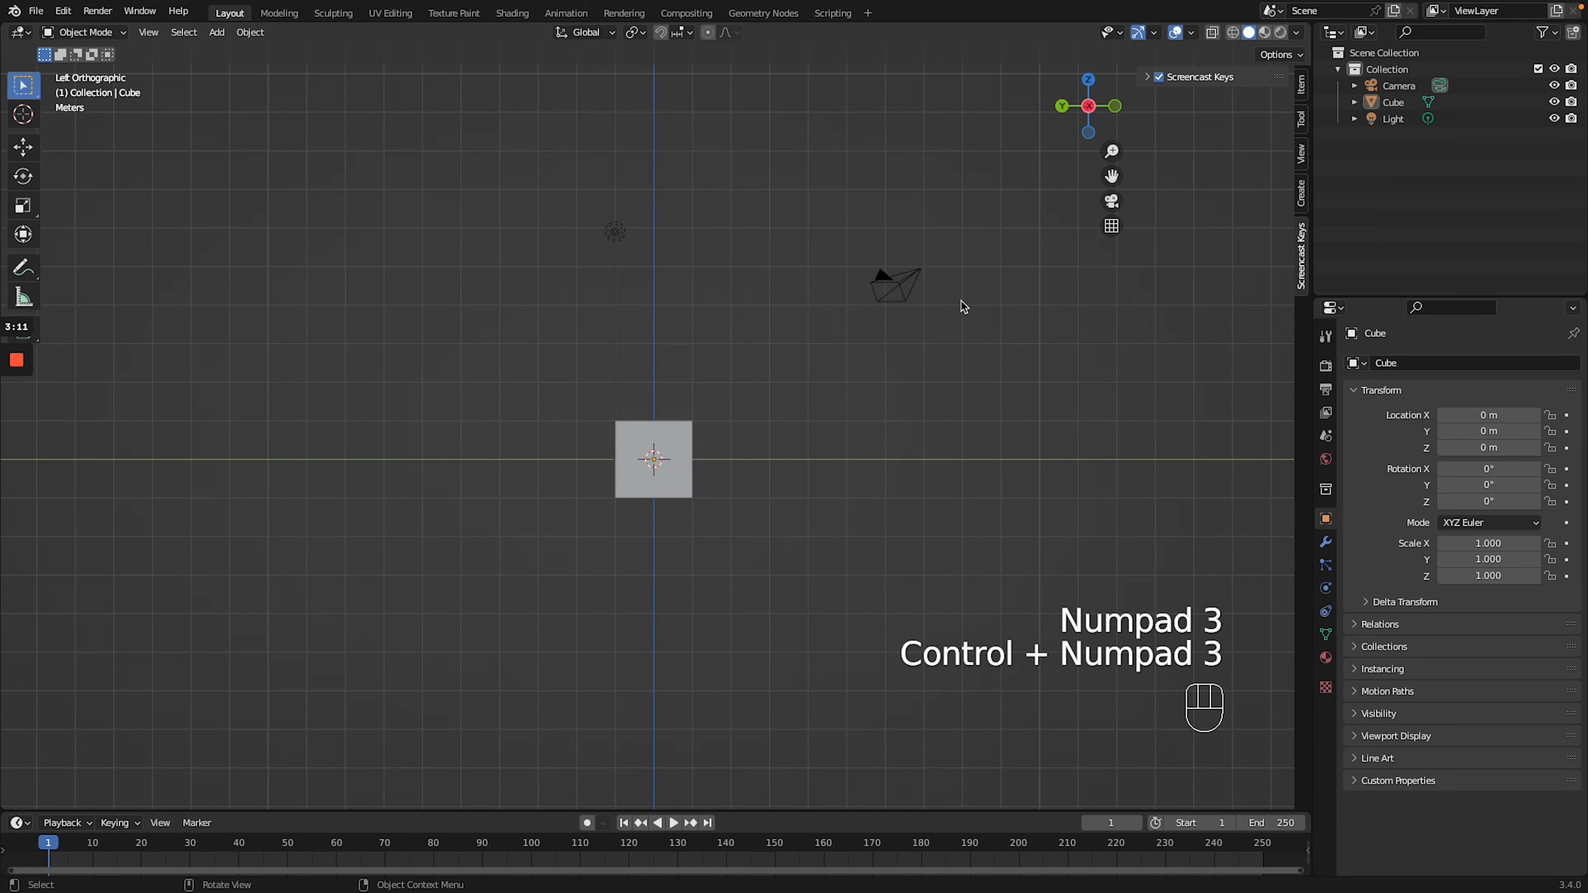
{"action": "key", "text": "KP_7"}
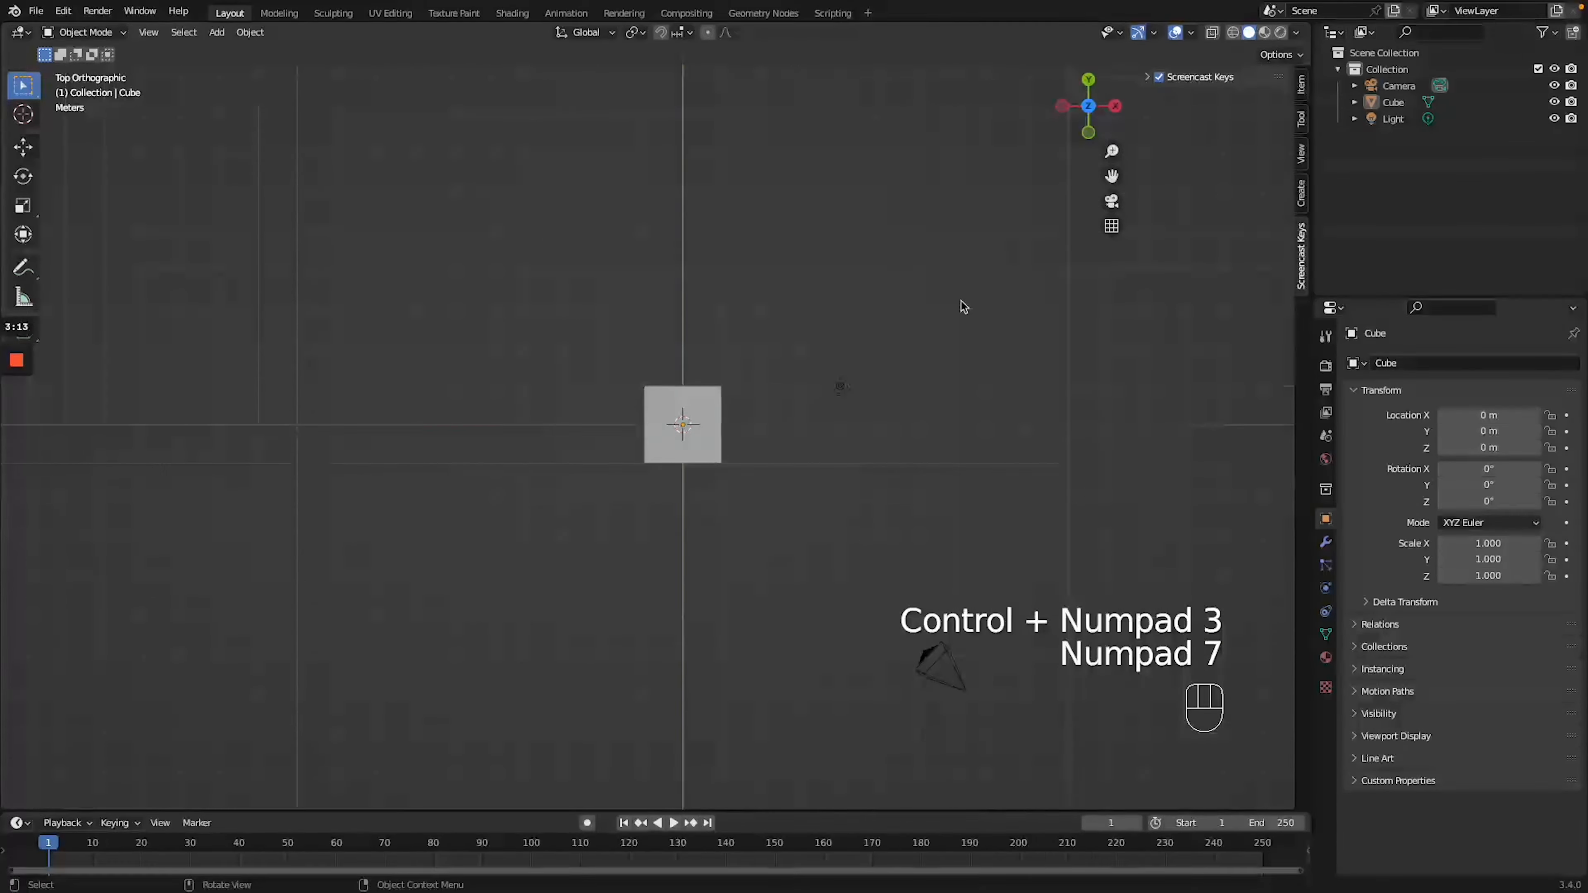
{"action": "key", "text": "ctrl+KP_7"}
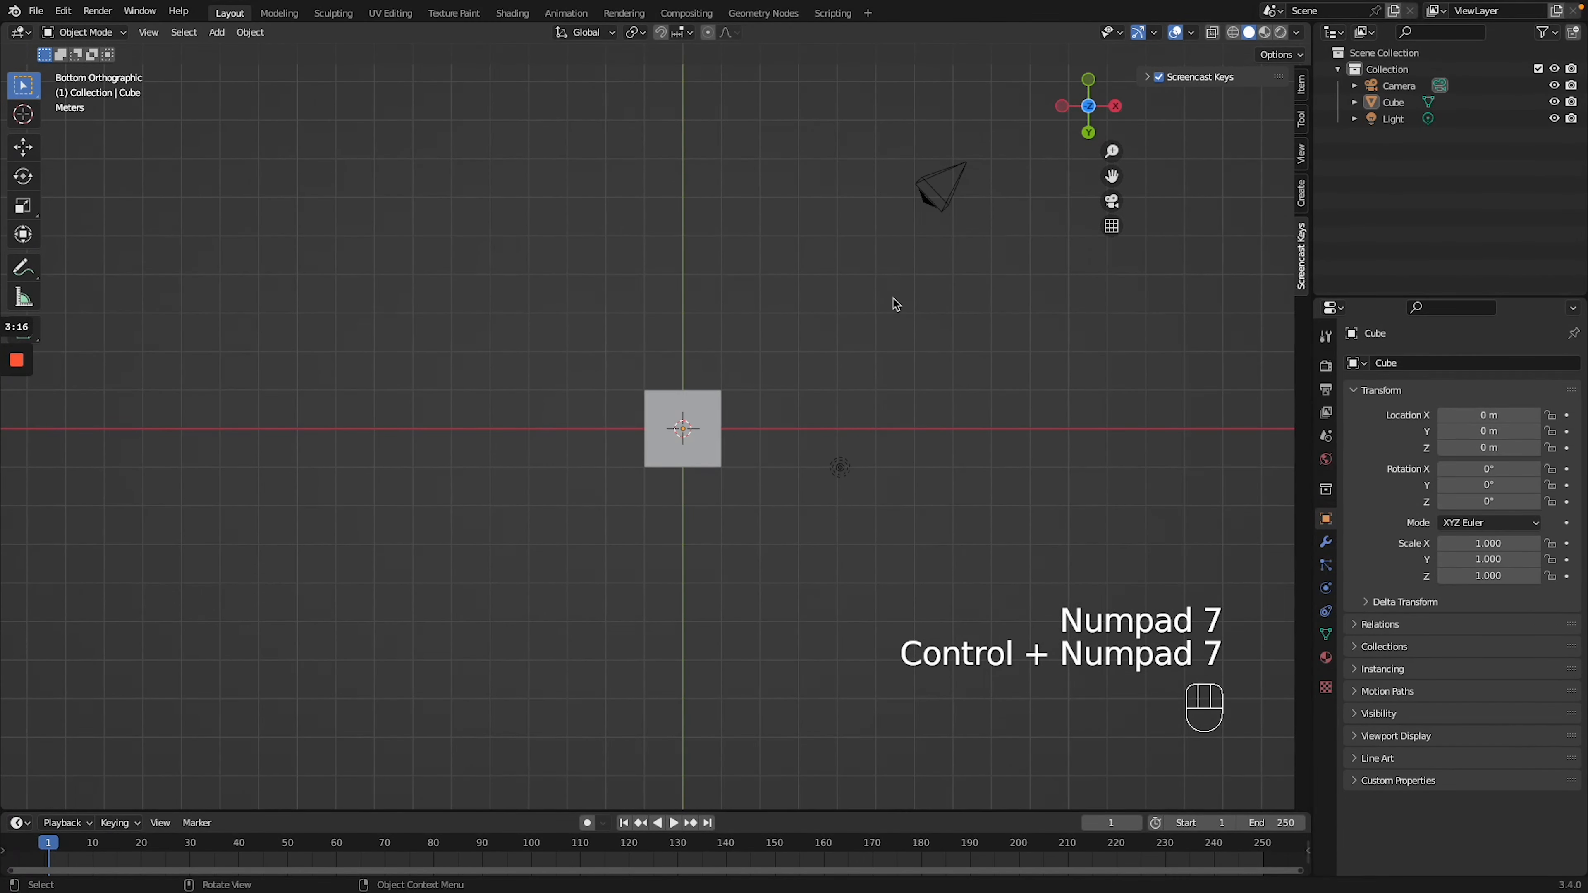
{"action": "middle_click_drag", "start_coordinate": [891, 303], "coordinate": [895, 303]}
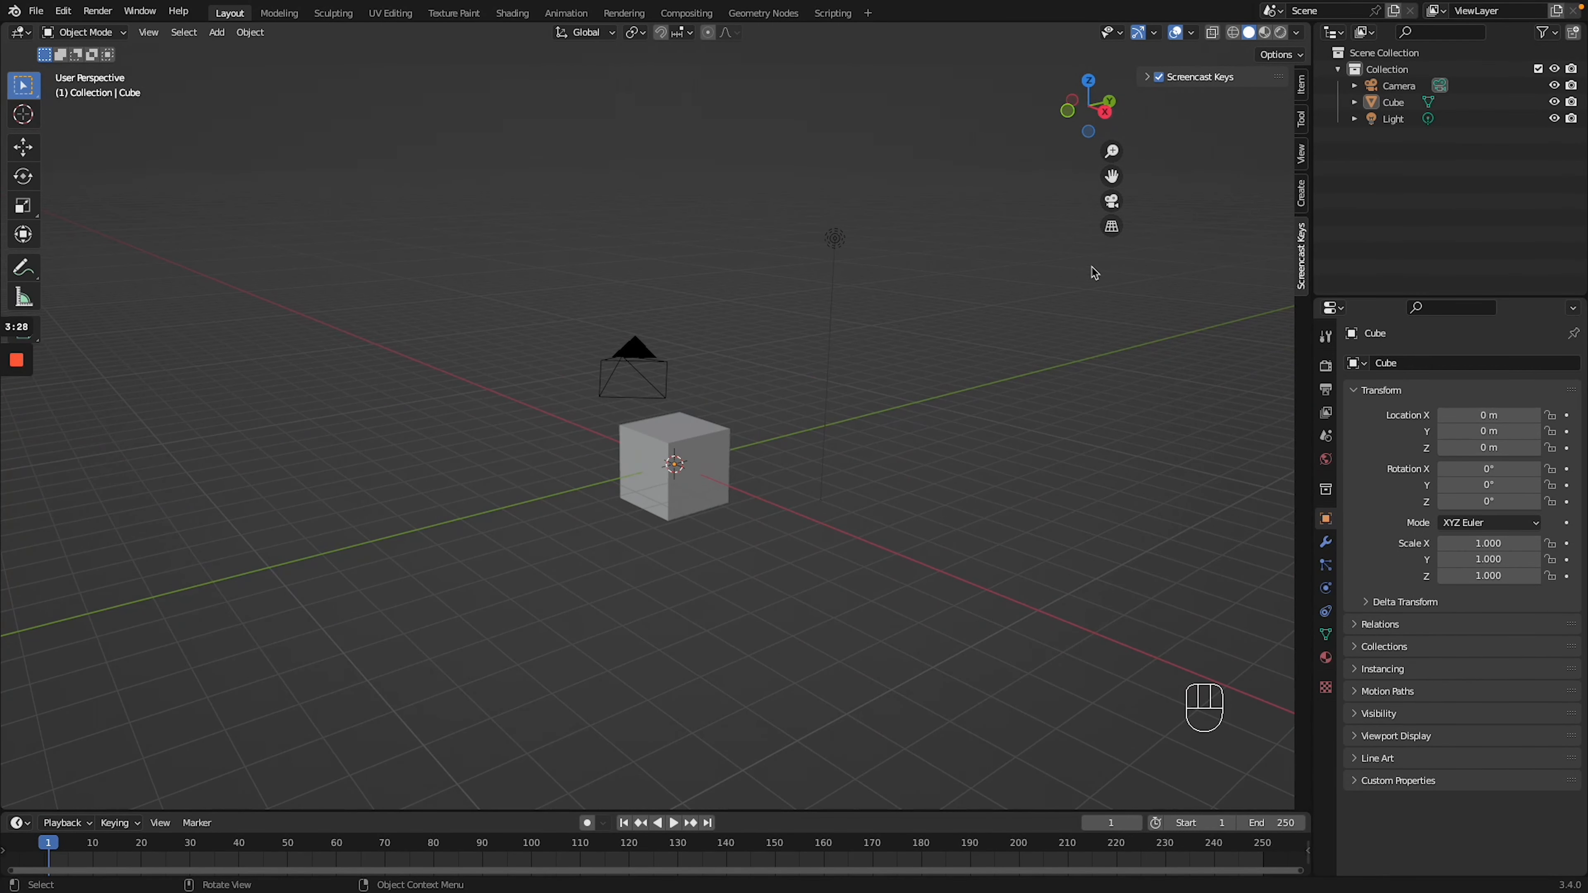
Look at the cube along the Z, X and Y axes with the navigation gizmo and return to perspective
{"action": "left_click", "coordinate": [1095, 86]}
{"action": "left_click", "coordinate": [1107, 112]}
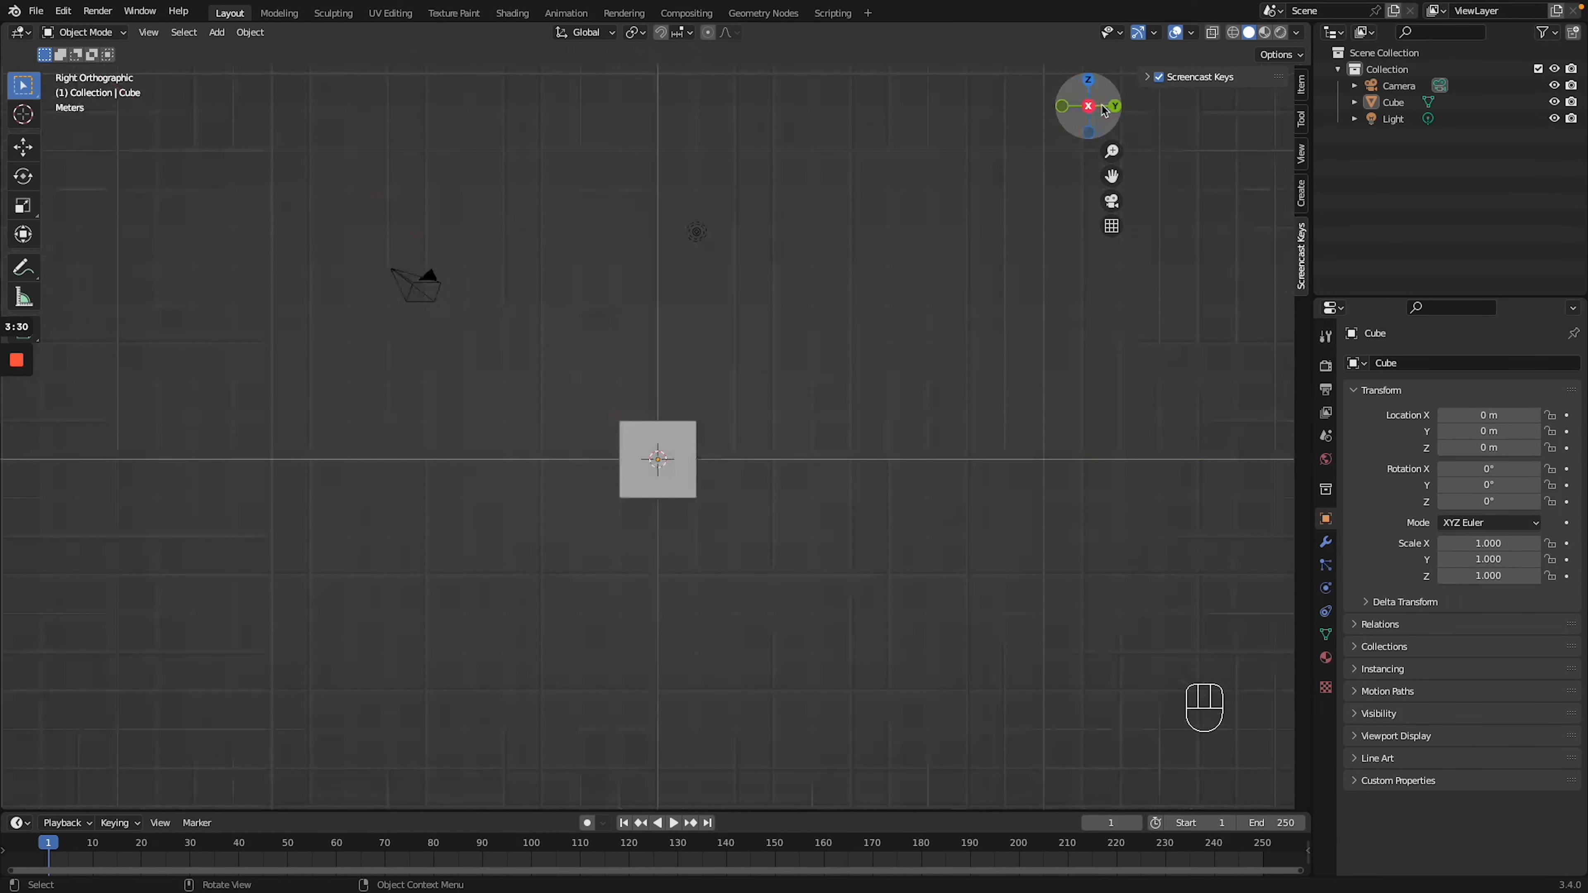
{"action": "left_click", "coordinate": [1092, 112]}
{"action": "left_click", "coordinate": [1063, 106]}
{"action": "middle_click_drag", "start_coordinate": [779, 373], "coordinate": [779, 375]}
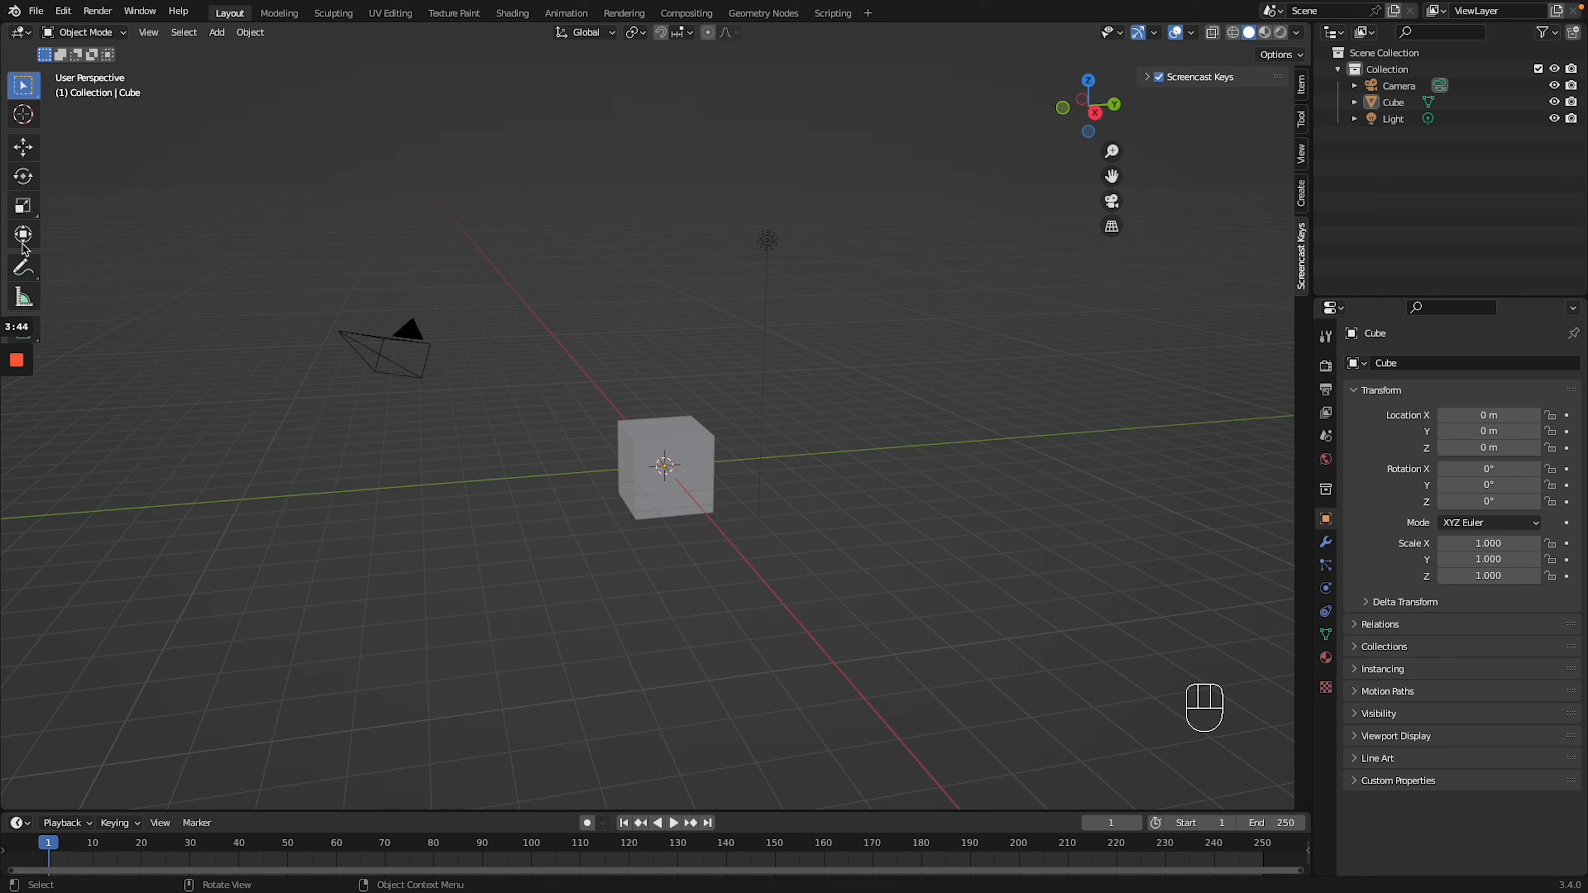
Hide the viewport's toolbar and show it again
{"action": "key", "text": "t"}
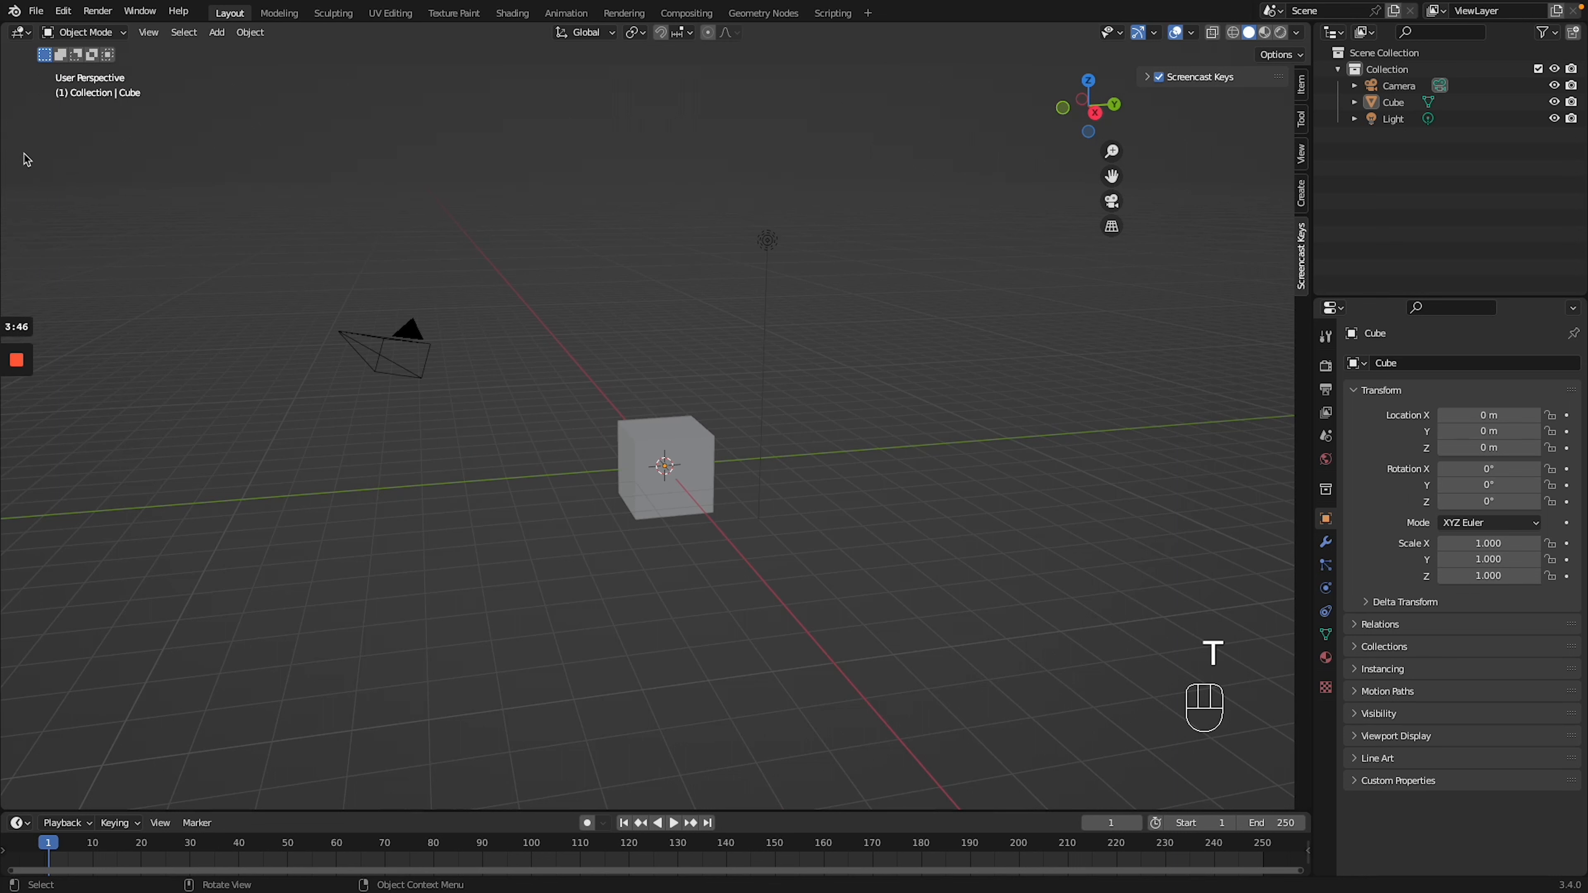
{"action": "key", "text": "t"}
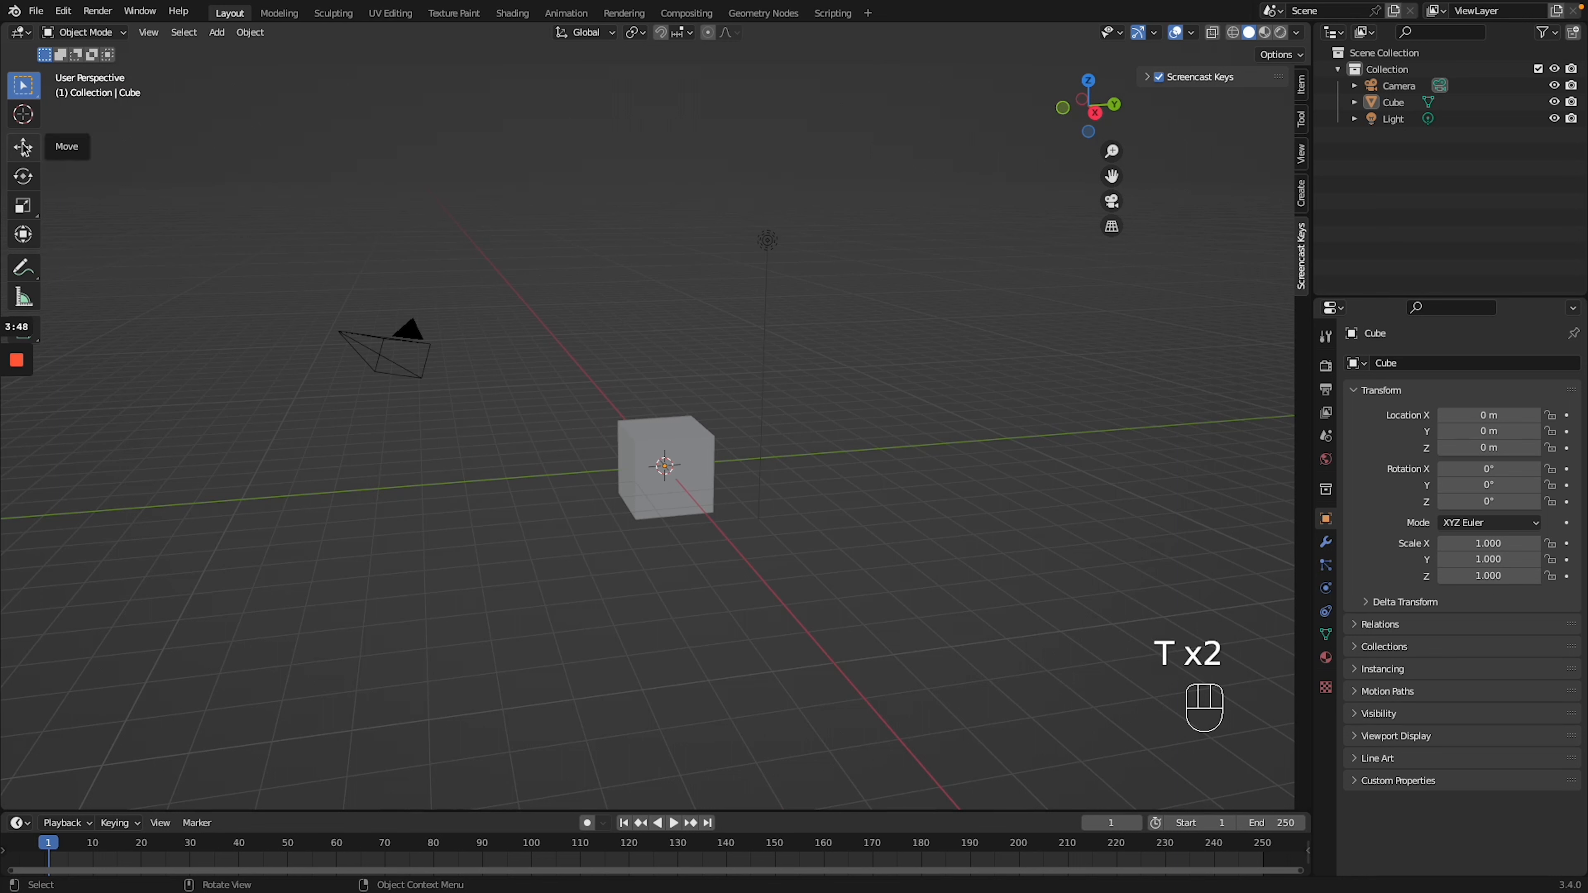
{"action": "mouse_move", "coordinate": [16, 351]}
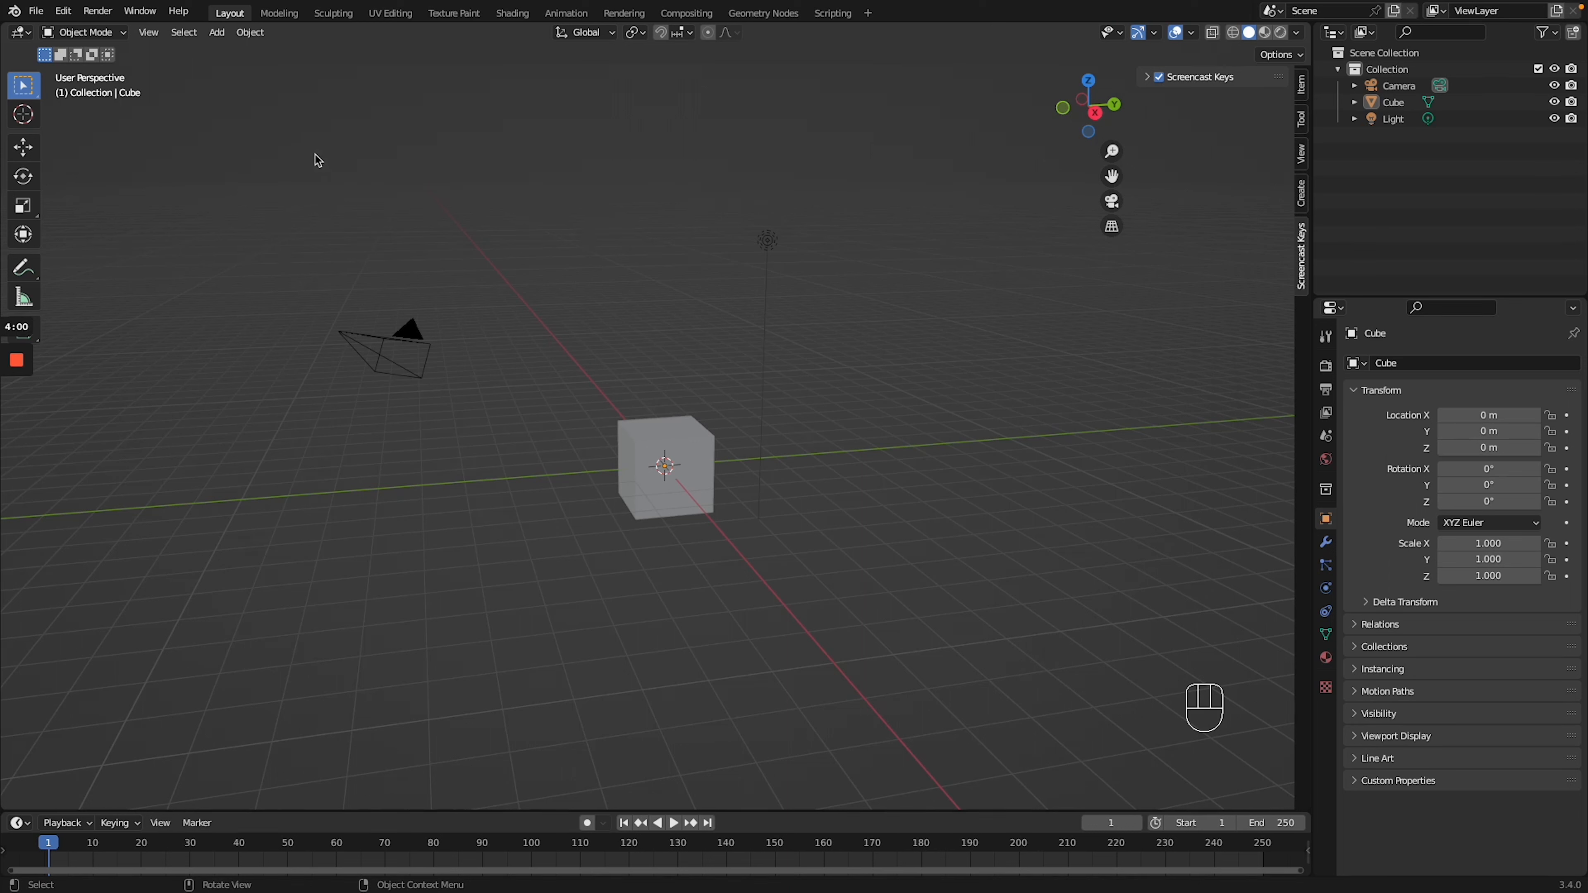
Select the cube, the camera and the light individually in the viewport
{"action": "left_click_drag", "start_coordinate": [315, 154], "coordinate": [809, 482]}
{"action": "left_click", "coordinate": [698, 475]}
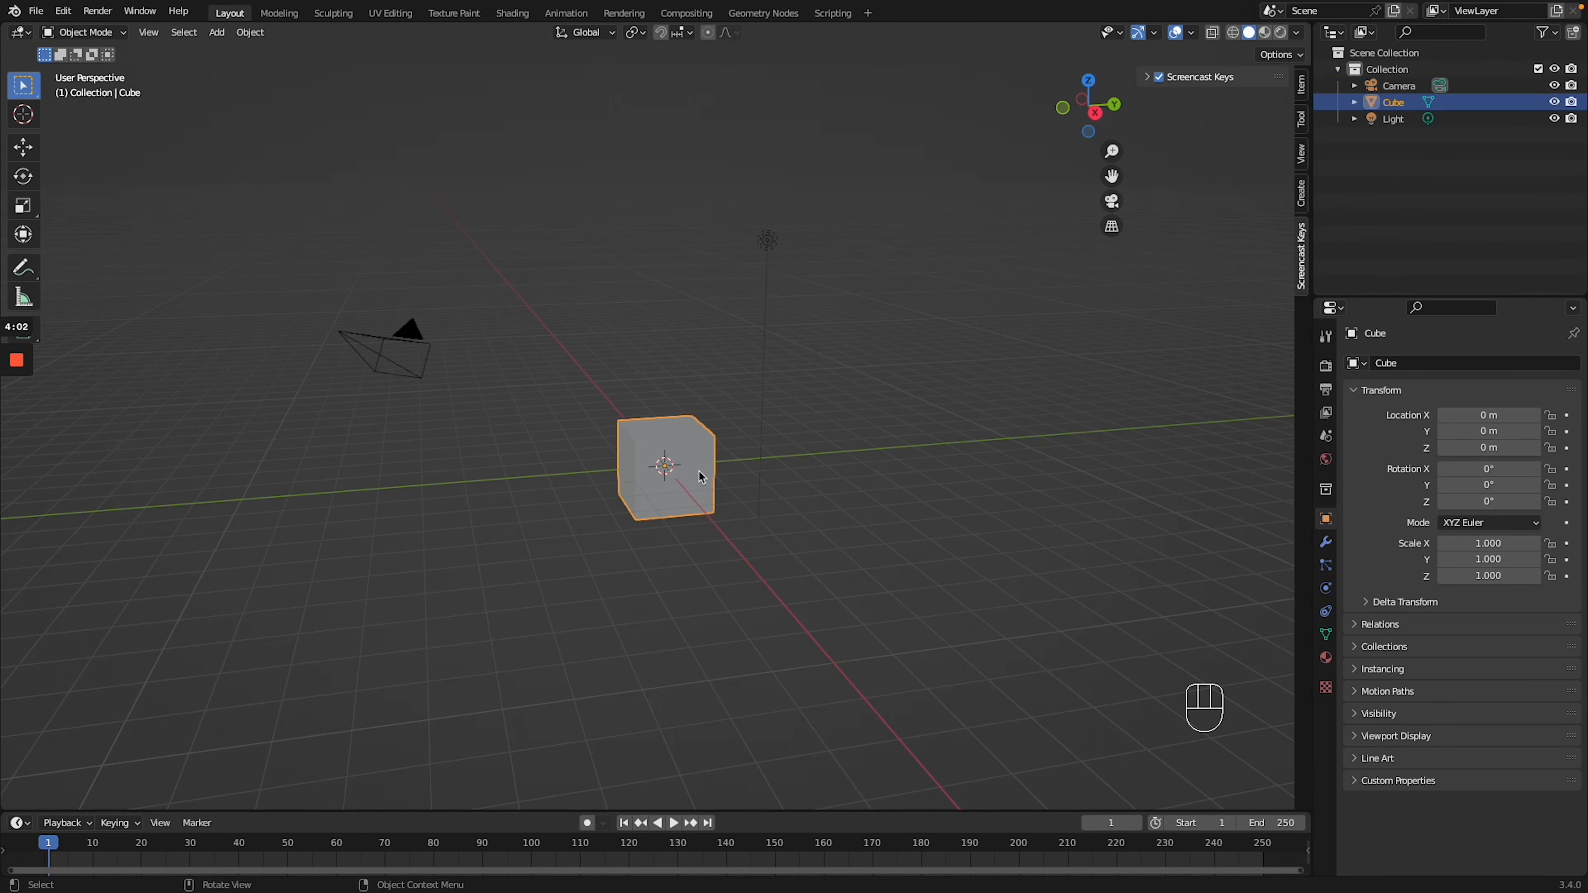
{"action": "left_click", "coordinate": [413, 356]}
{"action": "left_click", "coordinate": [768, 249]}
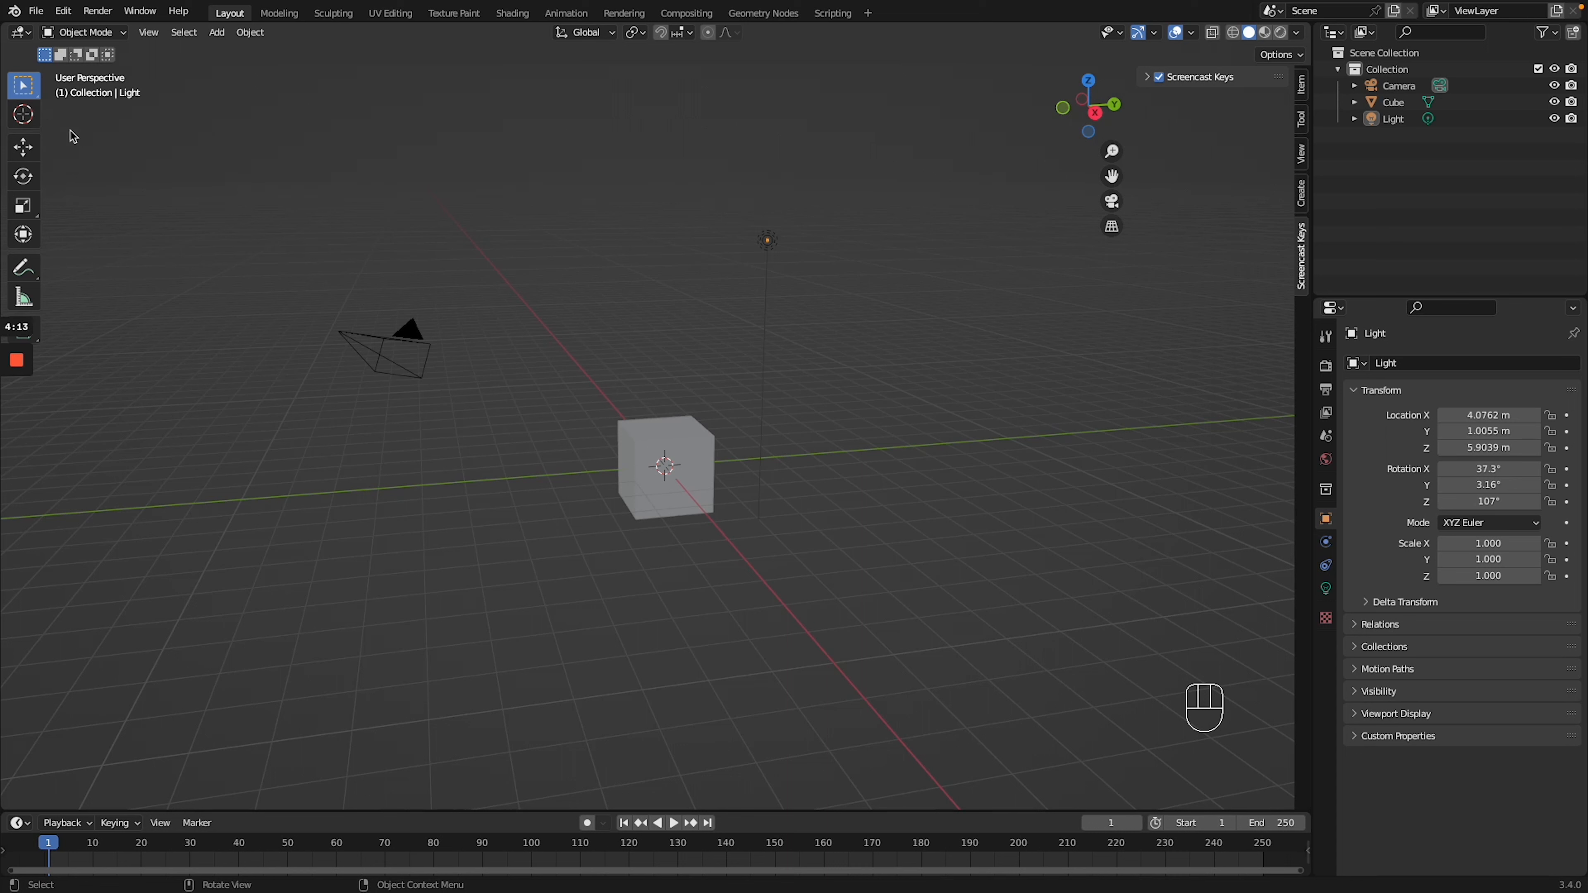
Place the 3D cursor behind the cube near the X axis and snap it back to the world origin
{"action": "left_click", "coordinate": [31, 119]}
{"action": "left_click", "coordinate": [531, 316]}
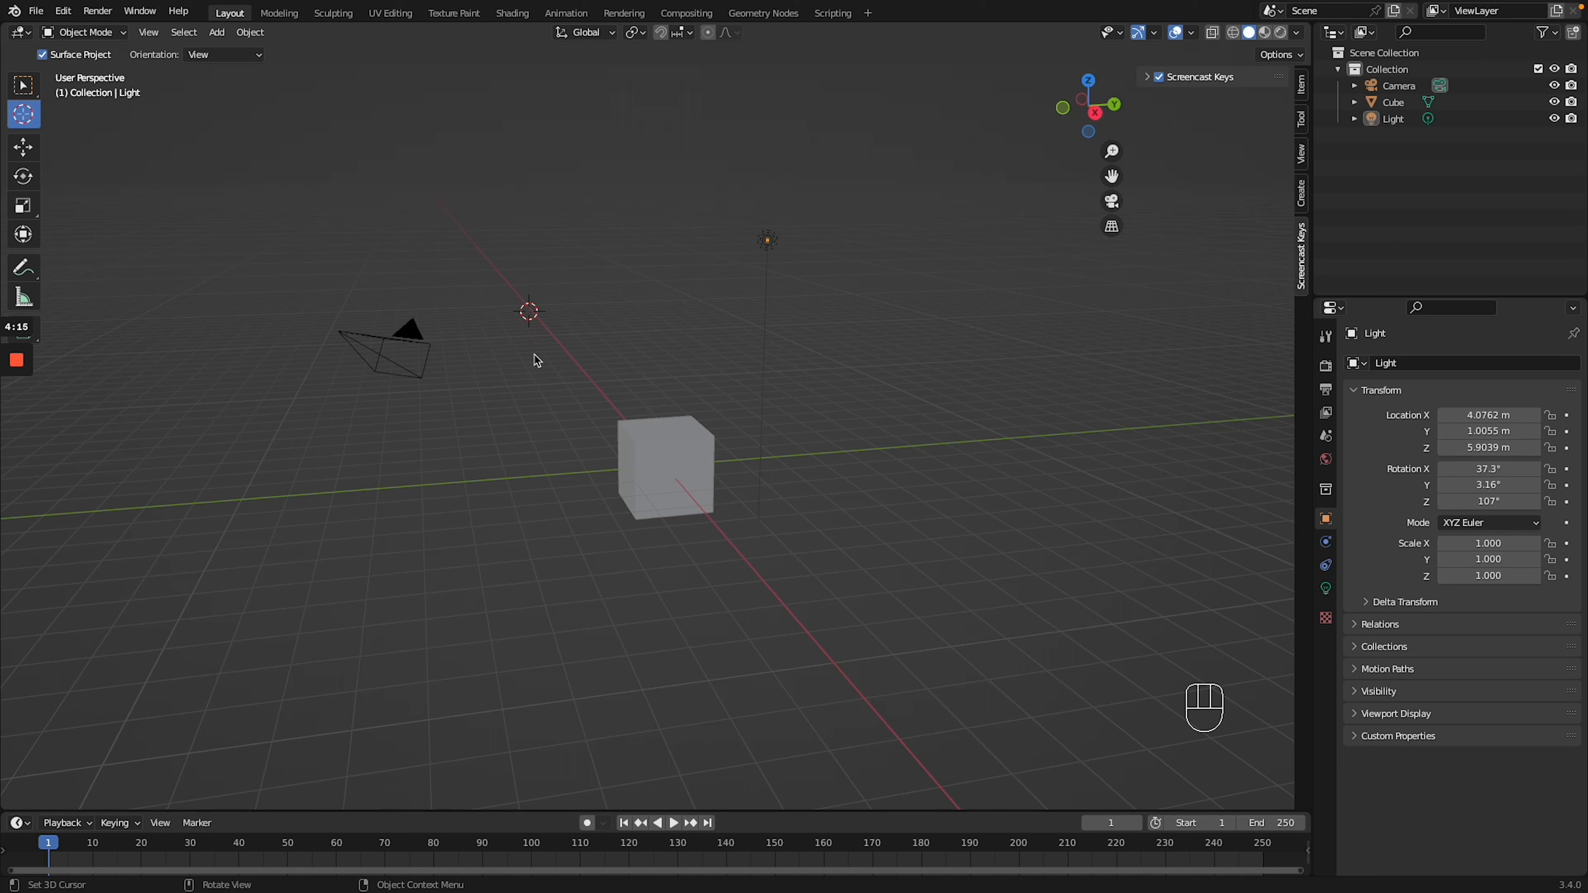
{"action": "key", "text": "shift+s"}
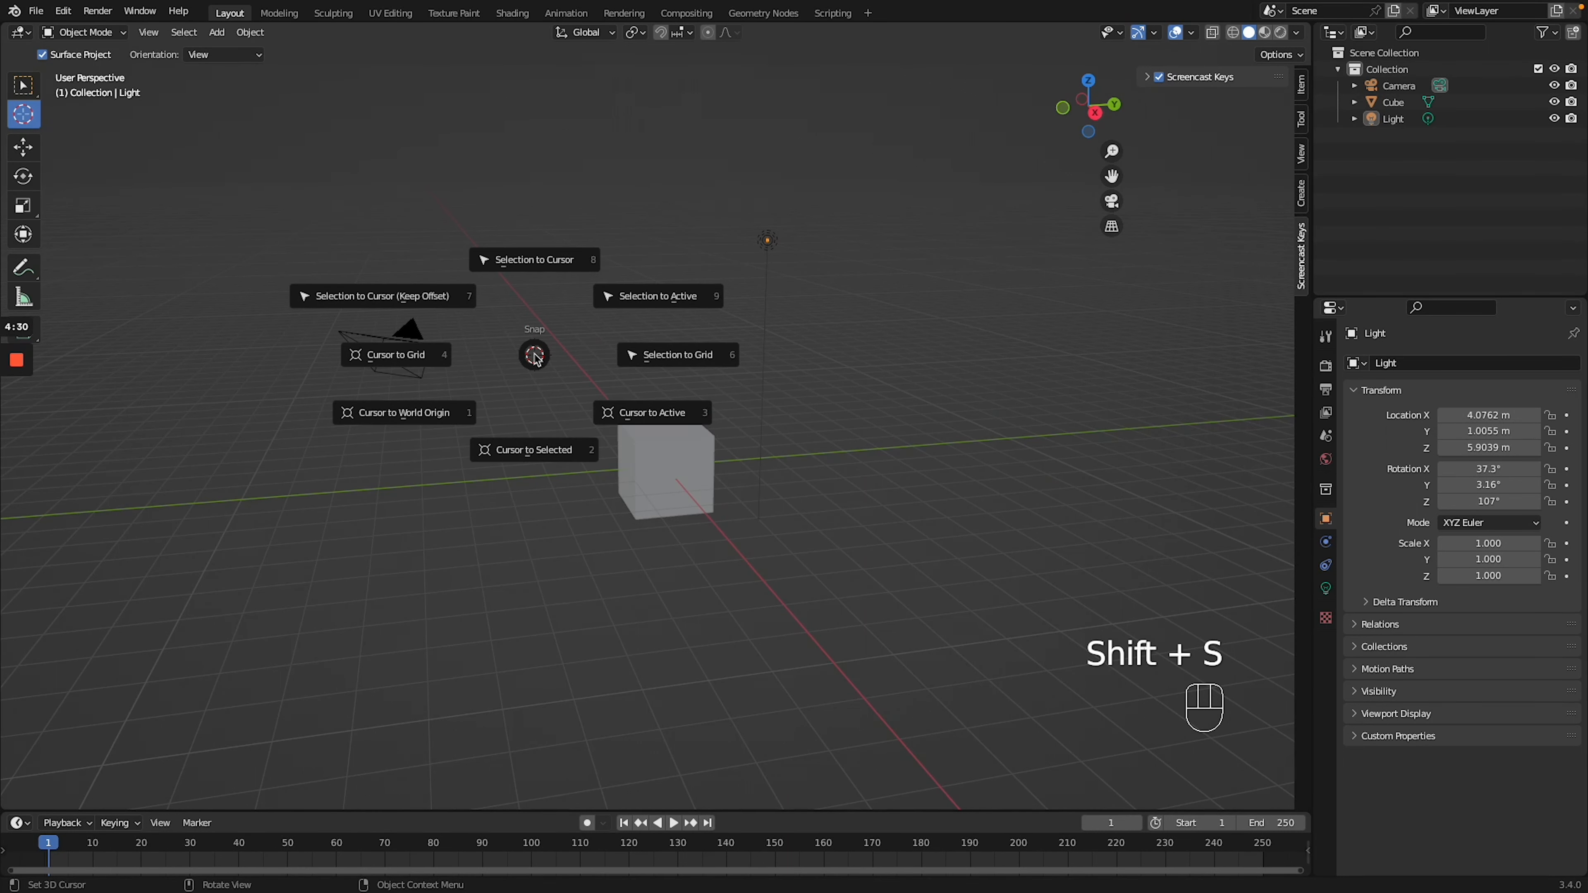
{"action": "left_click", "coordinate": [472, 404]}
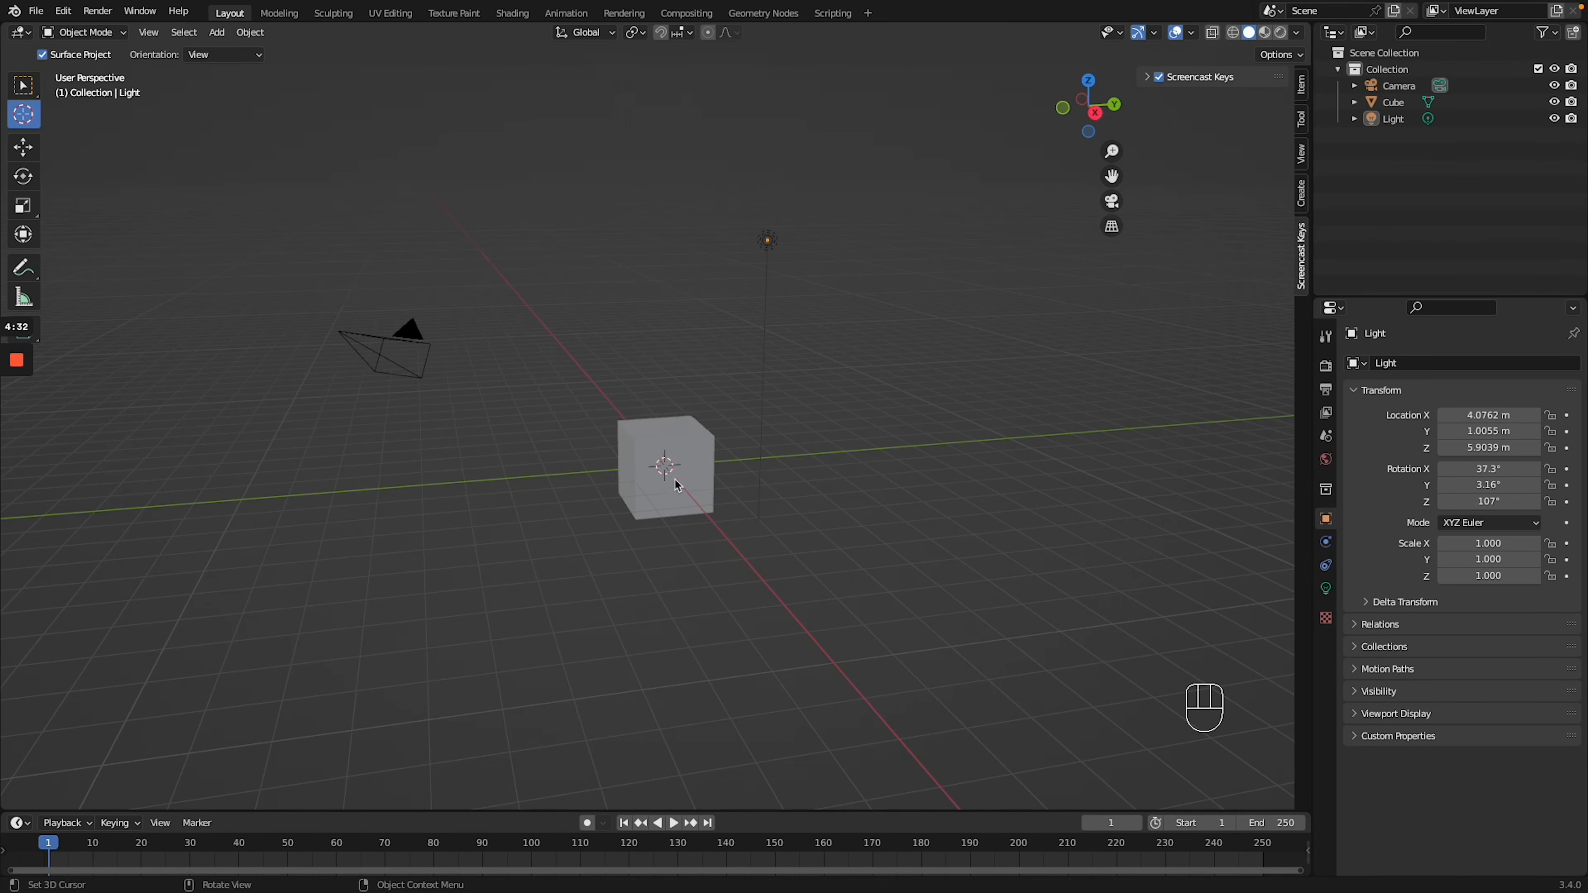
Snap the 3D cursor to the world origin
{"action": "middle_click_drag", "start_coordinate": [706, 453], "coordinate": [693, 470]}
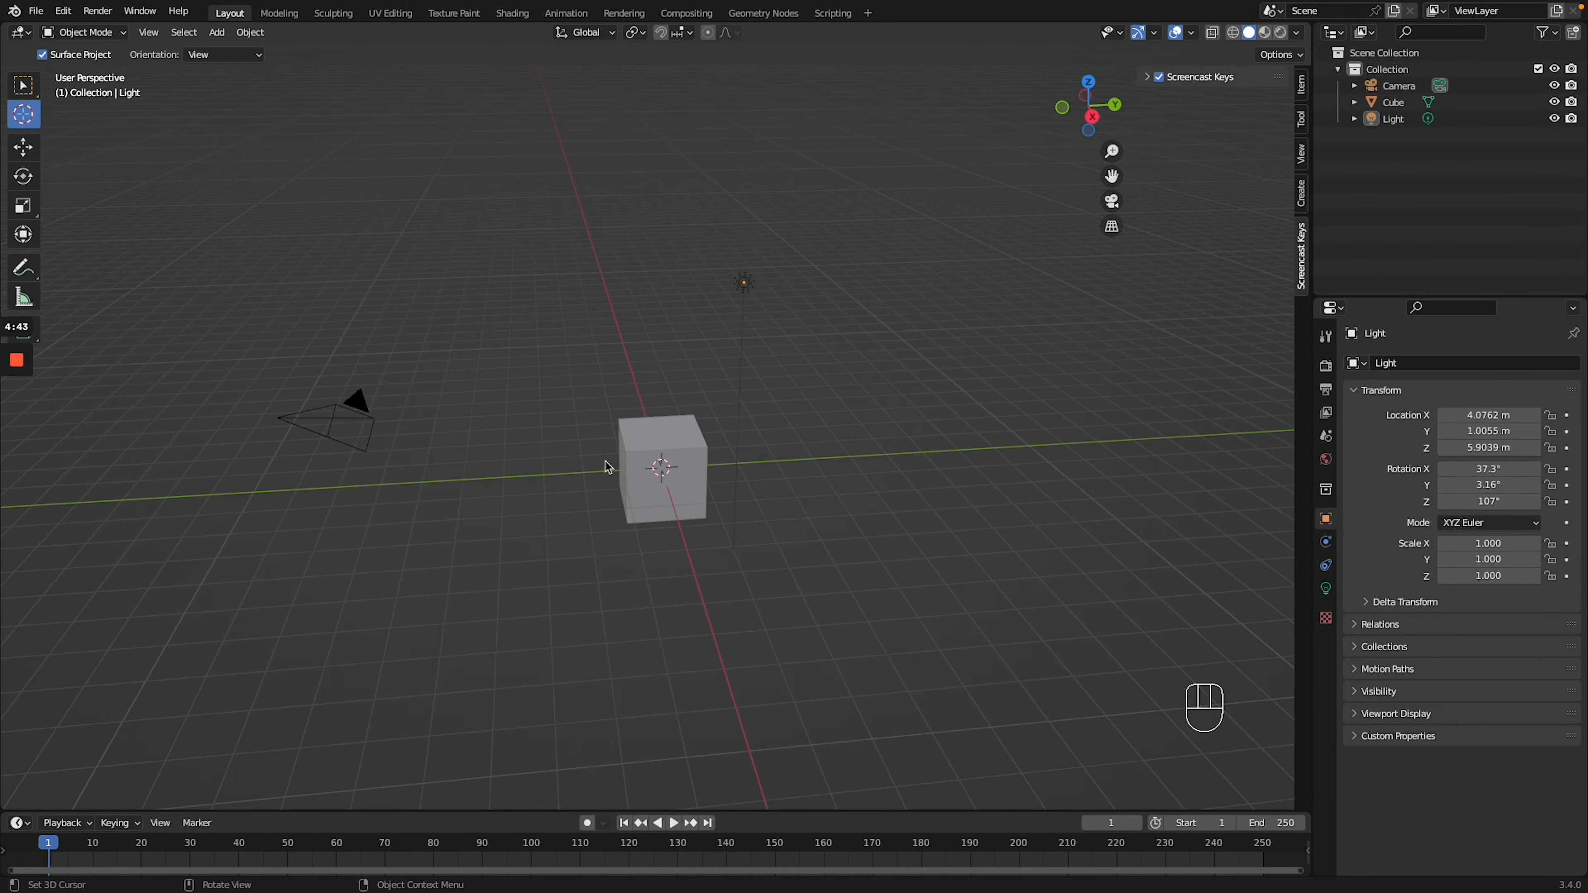
{"action": "key", "text": "shift+s"}
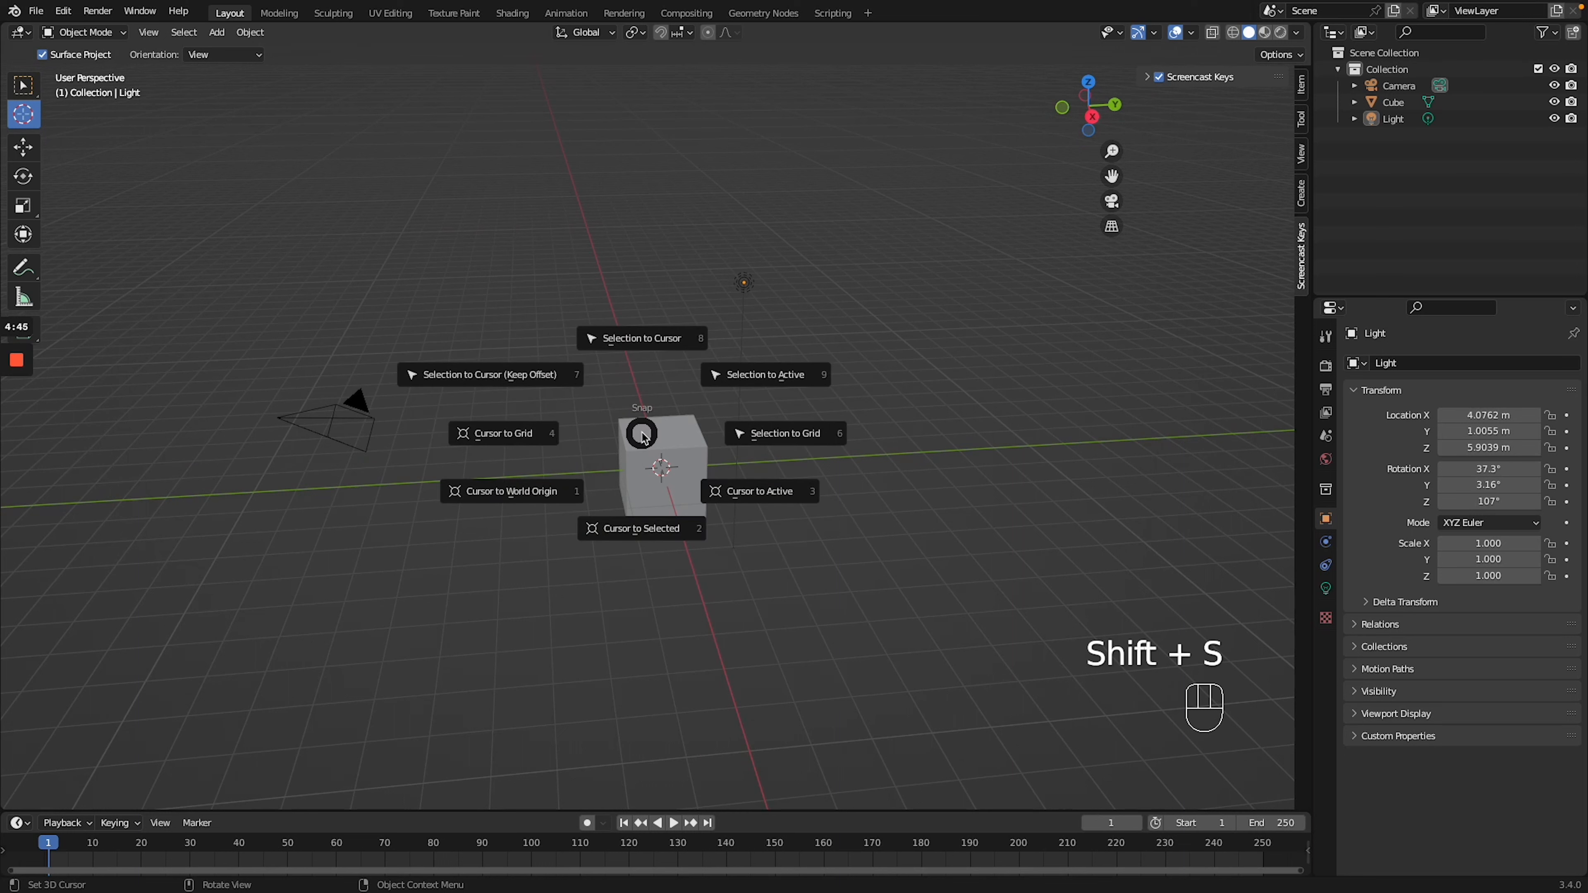
{"action": "left_click", "coordinate": [567, 470]}
Move the cube about 0.36 m up along the Z axis with the Move tool and undo the move
{"action": "left_click", "coordinate": [23, 147]}
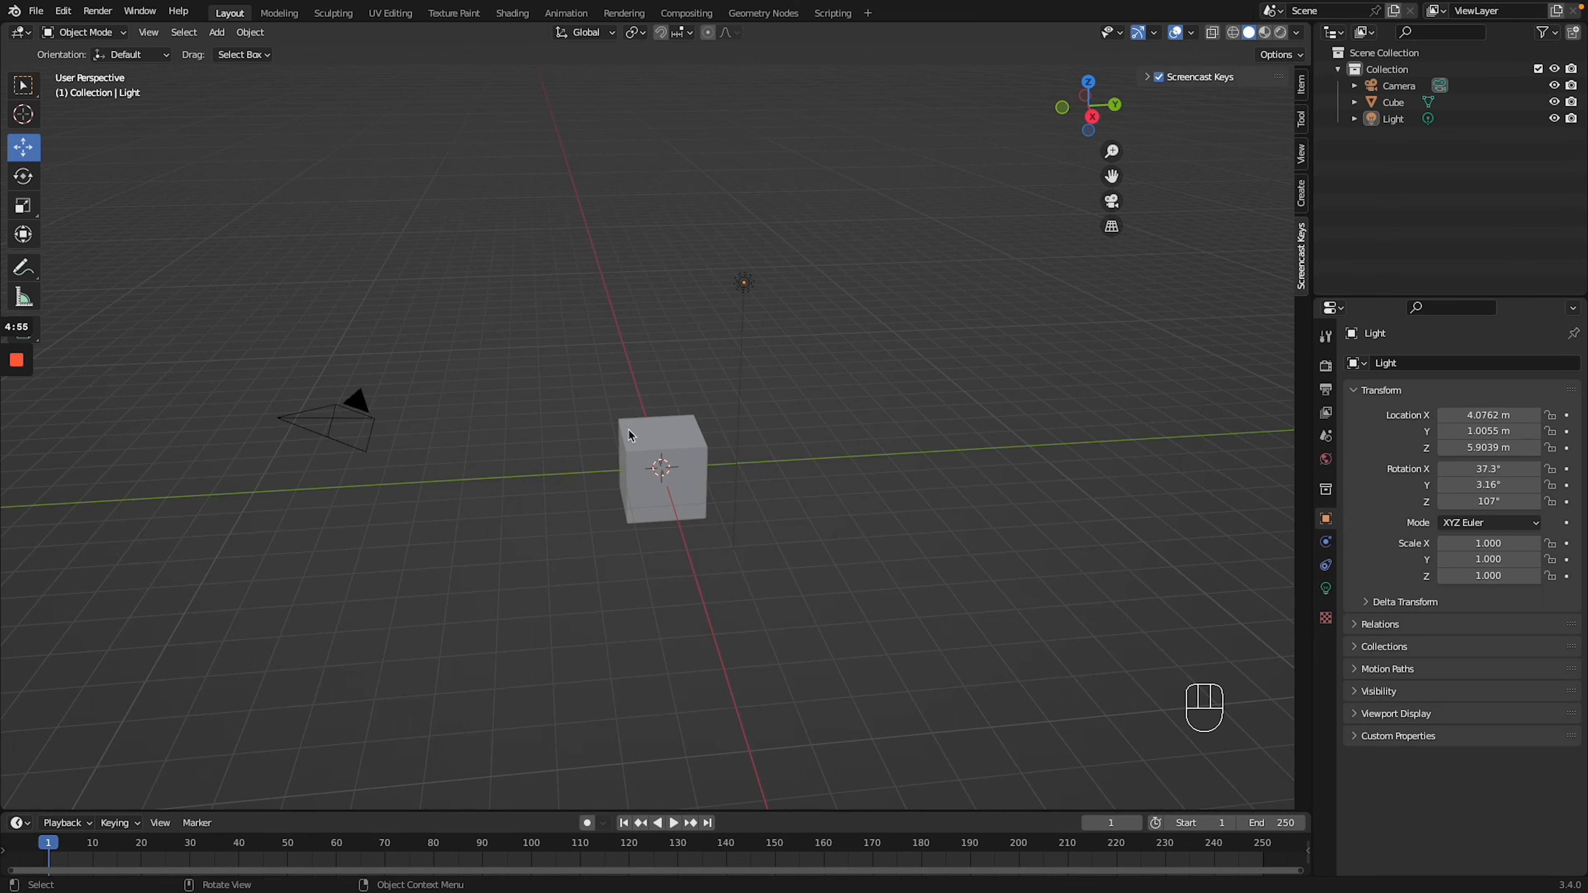
{"action": "left_click", "coordinate": [653, 448]}
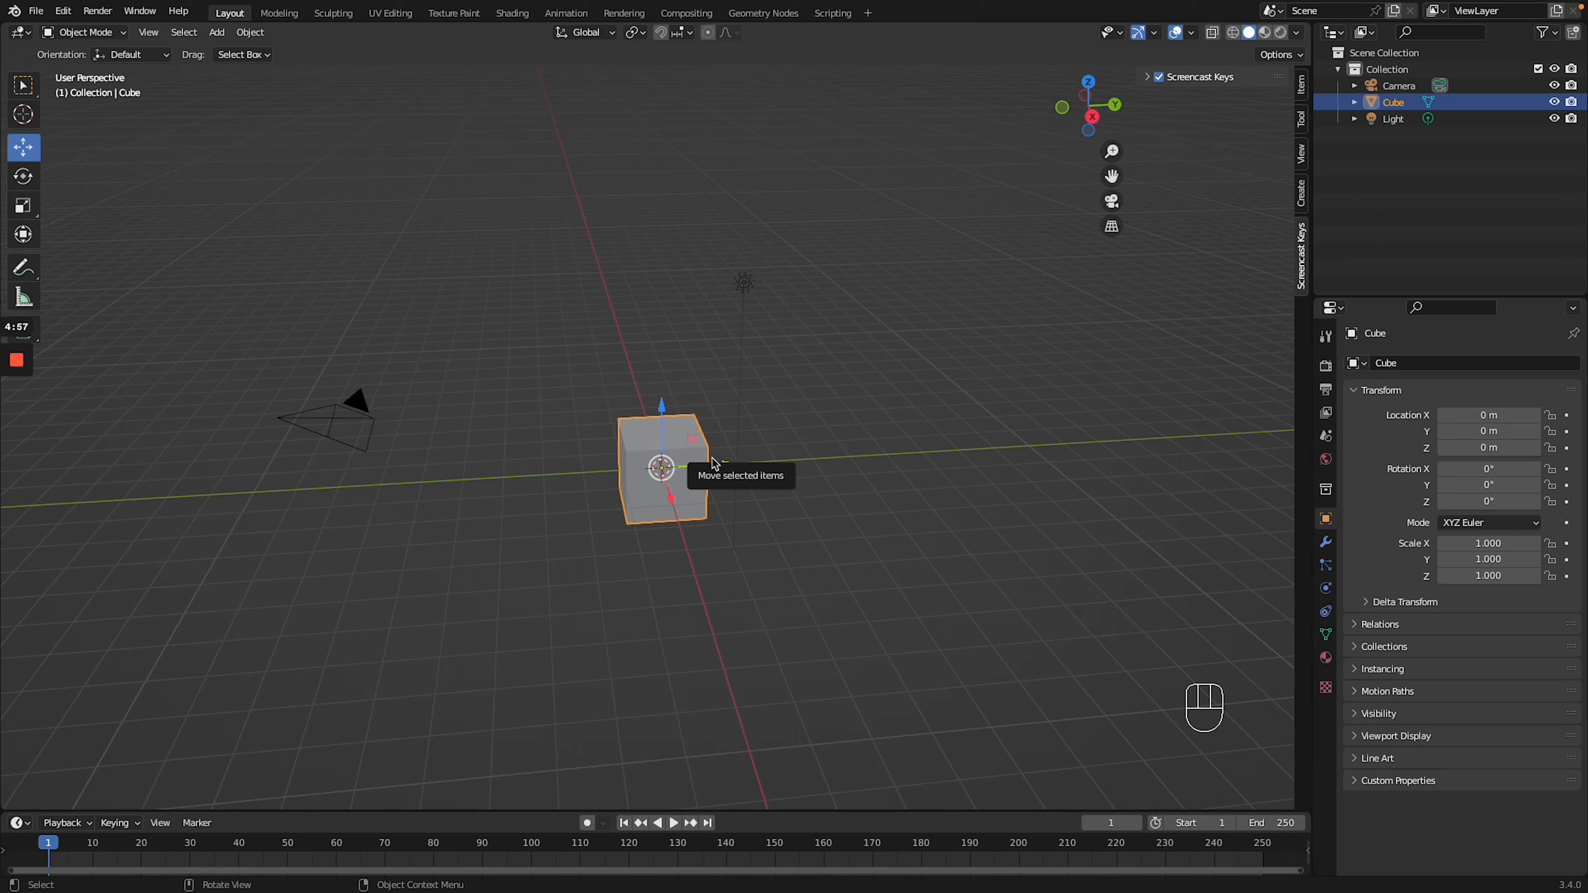
{"action": "middle_click_drag", "start_coordinate": [715, 461], "coordinate": [681, 469]}
{"action": "left_click", "coordinate": [671, 470]}
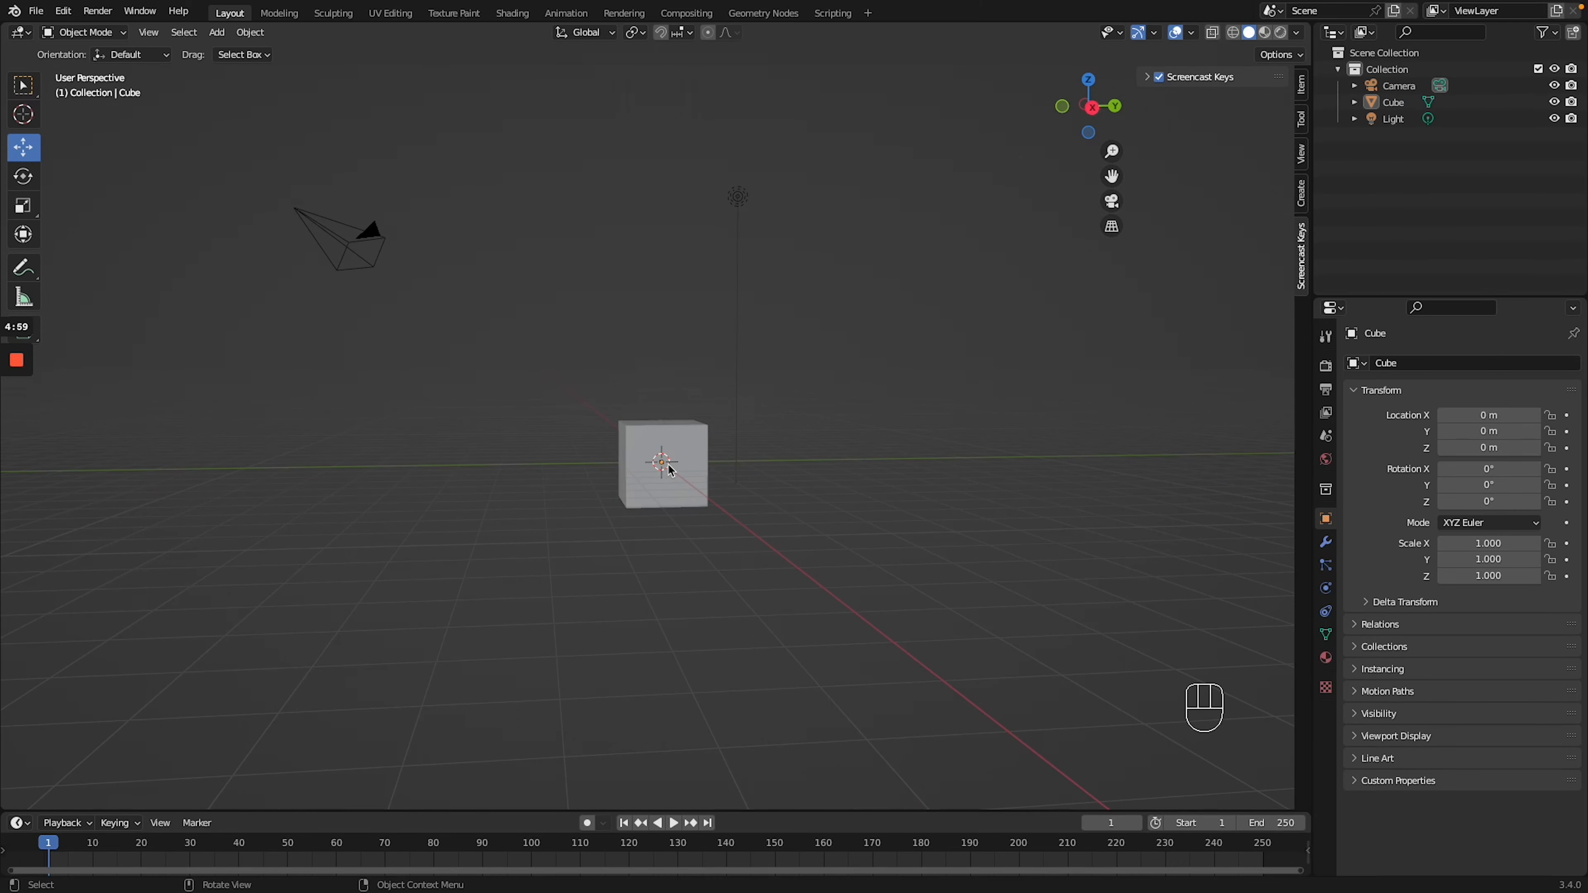
{"action": "left_click", "coordinate": [690, 455]}
{"action": "mouse_move", "coordinate": [661, 401]}
{"action": "left_mouse_down"}
{"action": "mouse_move", "coordinate": [673, 277]}
{"action": "mouse_move", "coordinate": [672, 416]}
{"action": "mouse_move", "coordinate": [673, 388]}
{"action": "left_mouse_up"}
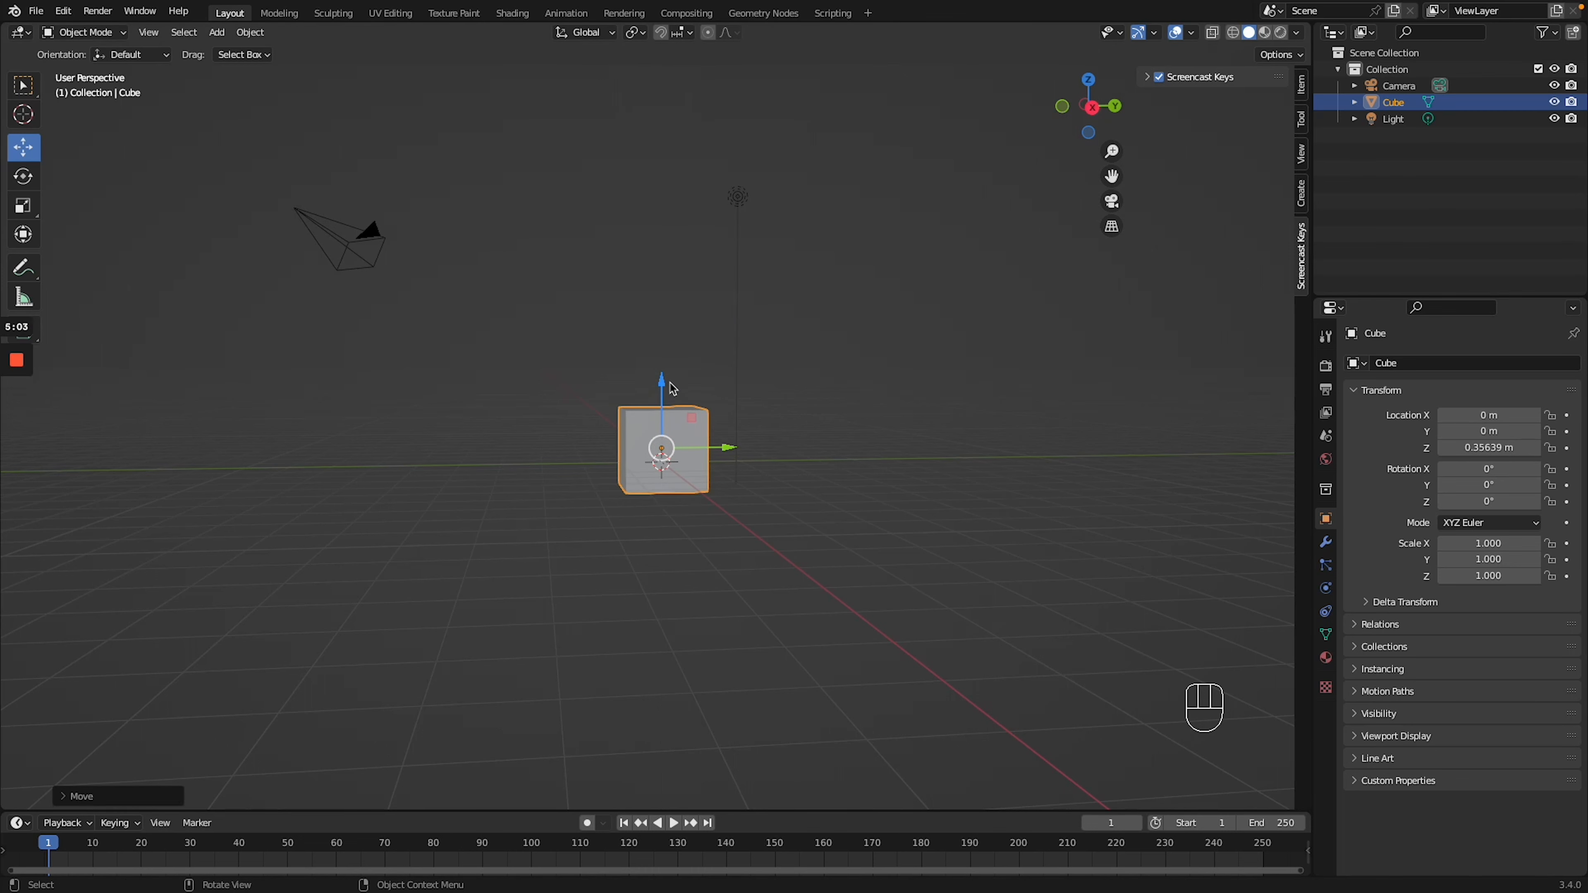
{"action": "key", "text": "ctrl+z"}
{"action": "scroll", "coordinate": [815, 392], "scroll_direction": "left", "scroll_amount": 5}
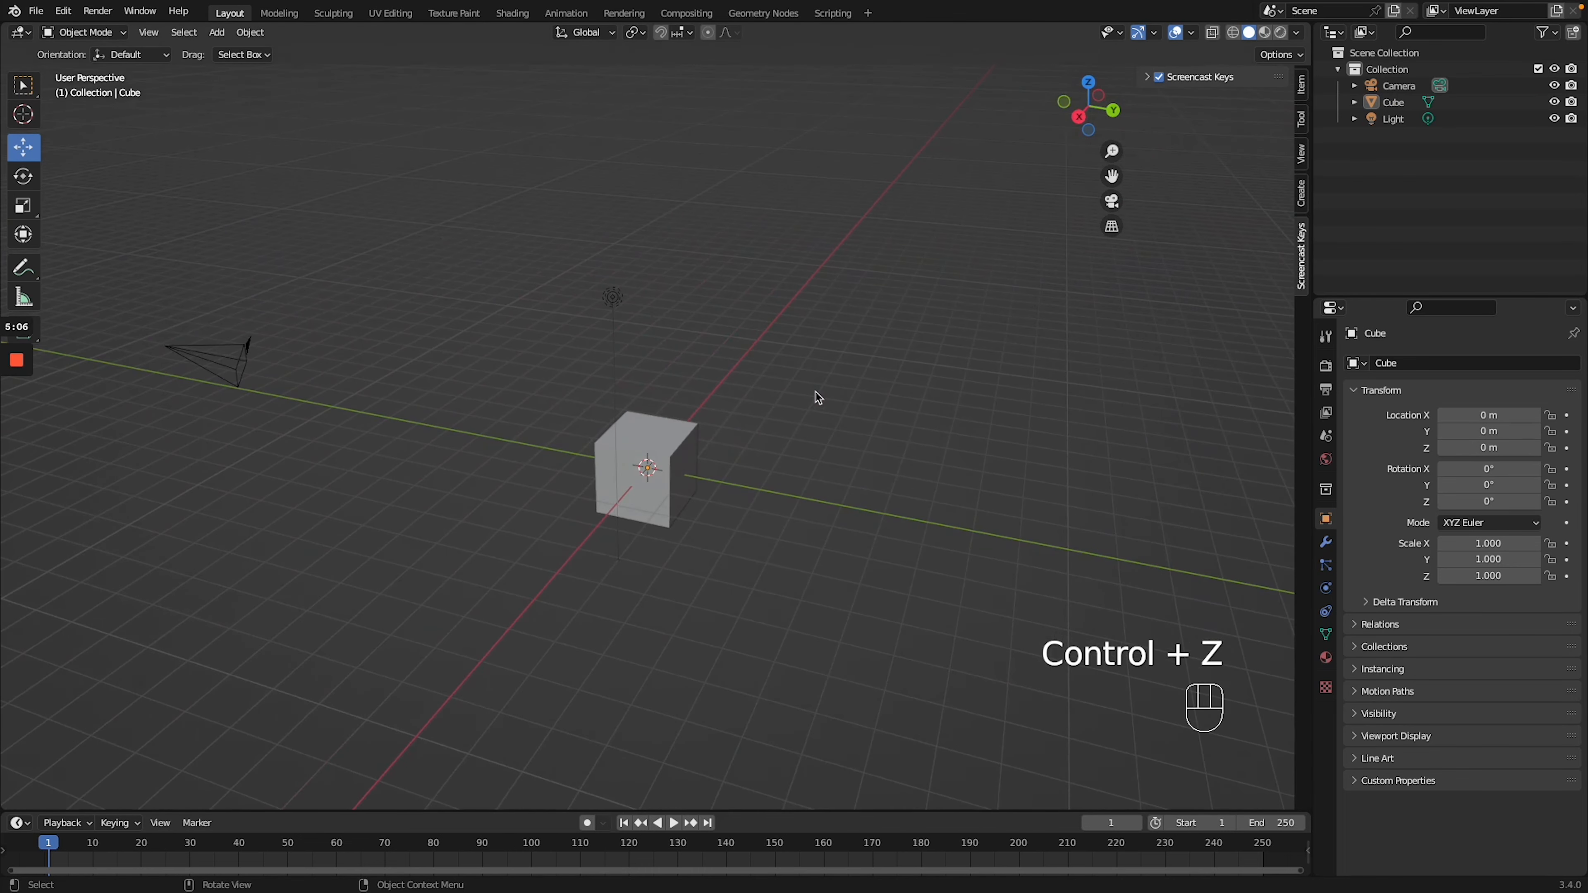
Try moving the selected cube upward along the Z axis and sideways along the Y axis
{"action": "scroll", "coordinate": [815, 392], "scroll_direction": "up", "scroll_amount": 5, "text": "ctrl"}
{"action": "left_click", "coordinate": [671, 437]}
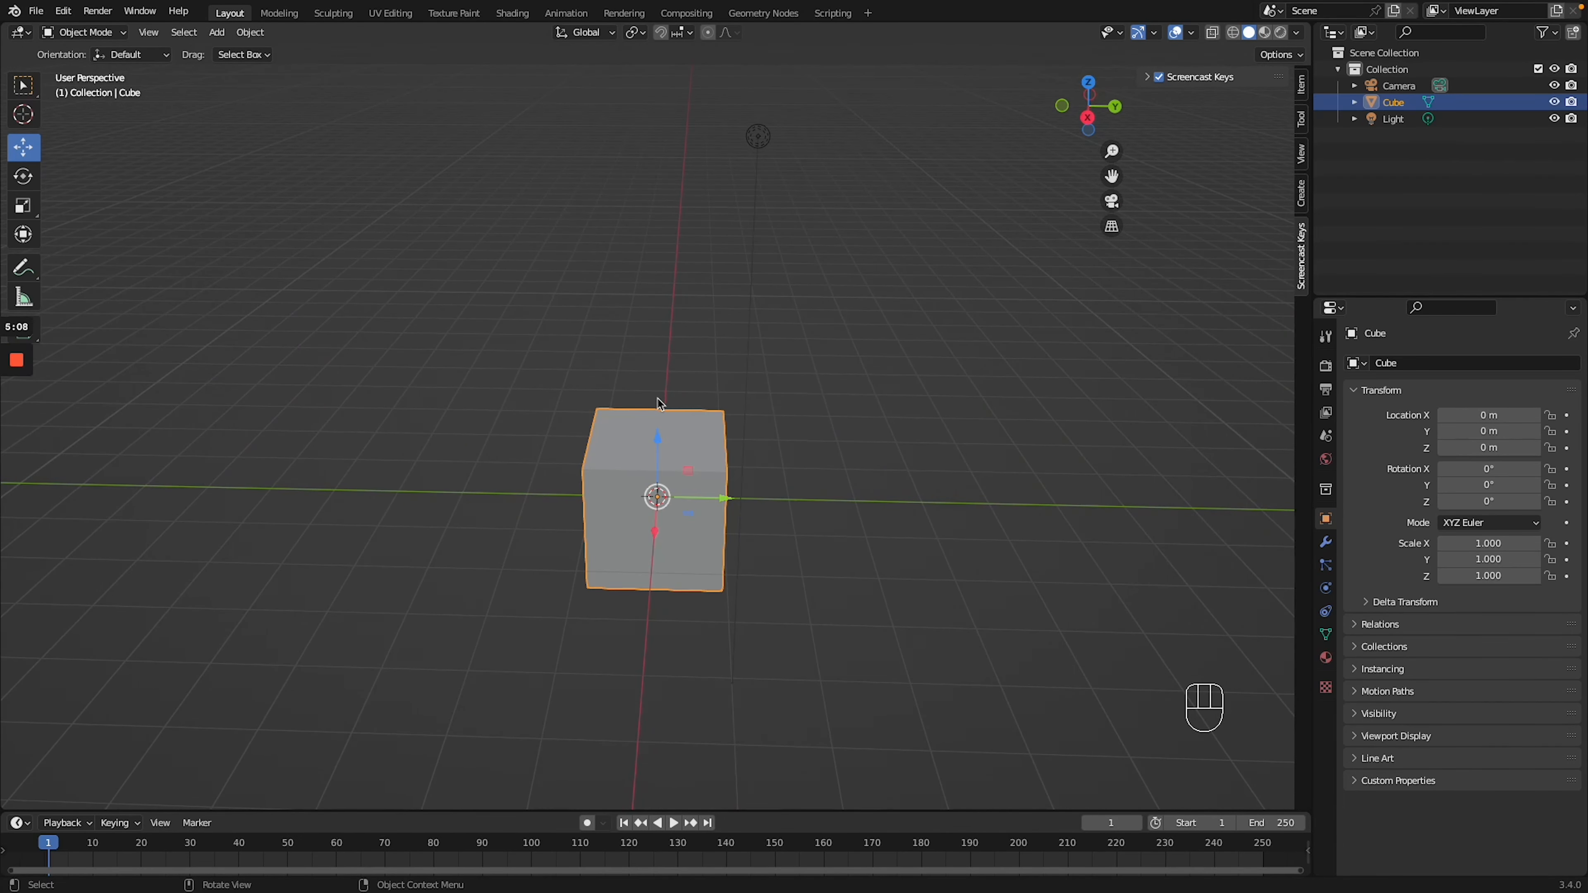
{"action": "left_click_drag", "start_coordinate": [658, 445], "coordinate": [657, 285]}
{"action": "left_click_drag", "start_coordinate": [718, 367], "coordinate": [956, 340]}
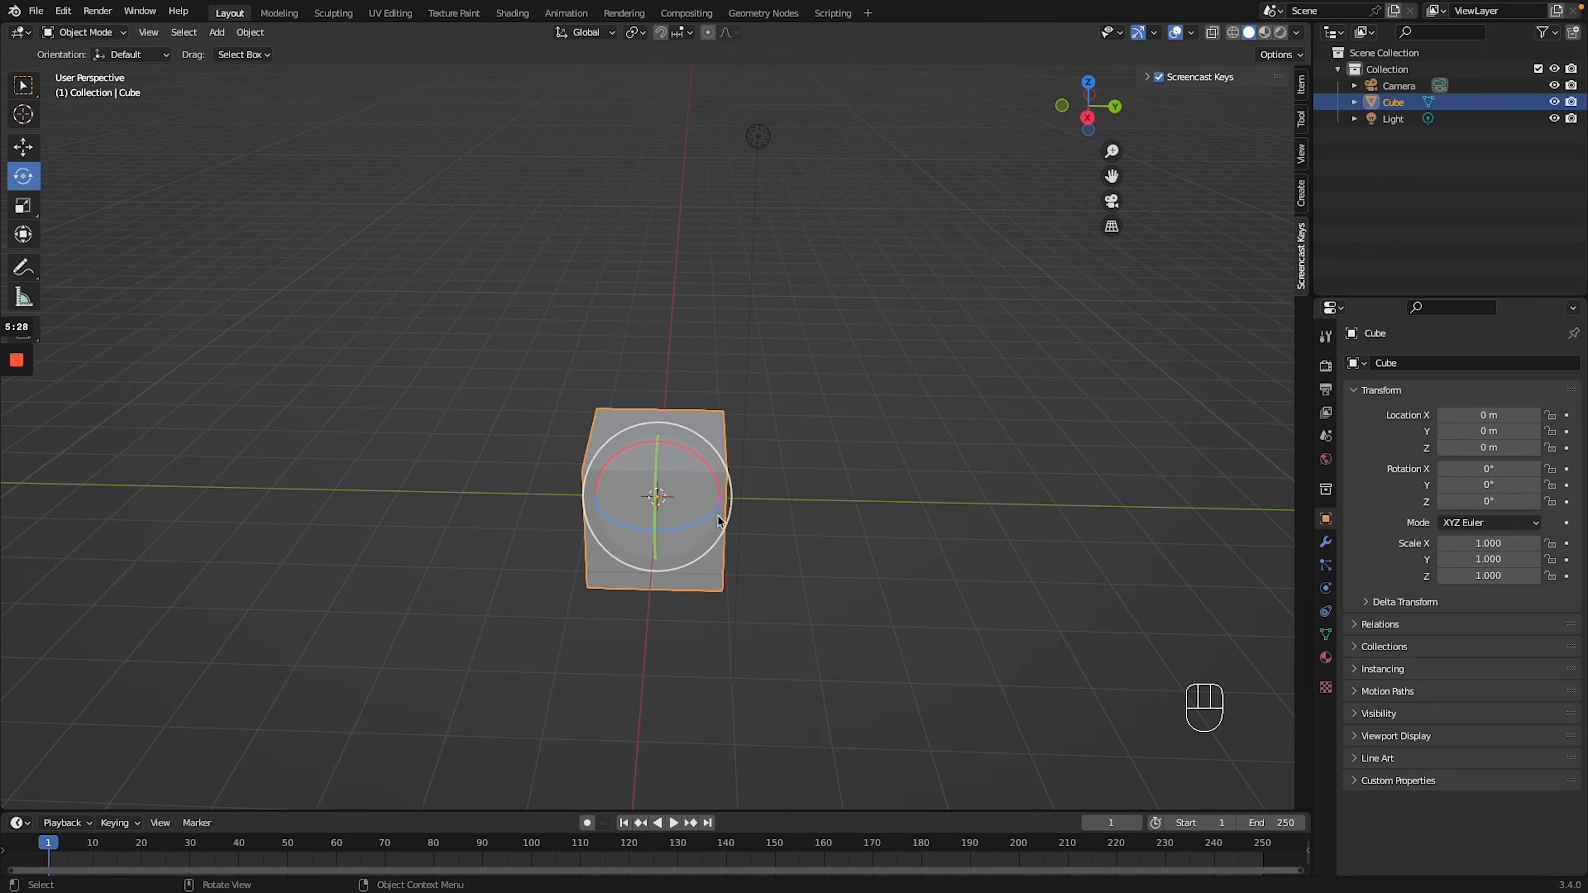
Rotate the cube around the X axis with the Rotate tool and undo the changes
{"action": "middle_click_drag", "start_coordinate": [734, 527], "coordinate": [694, 594]}
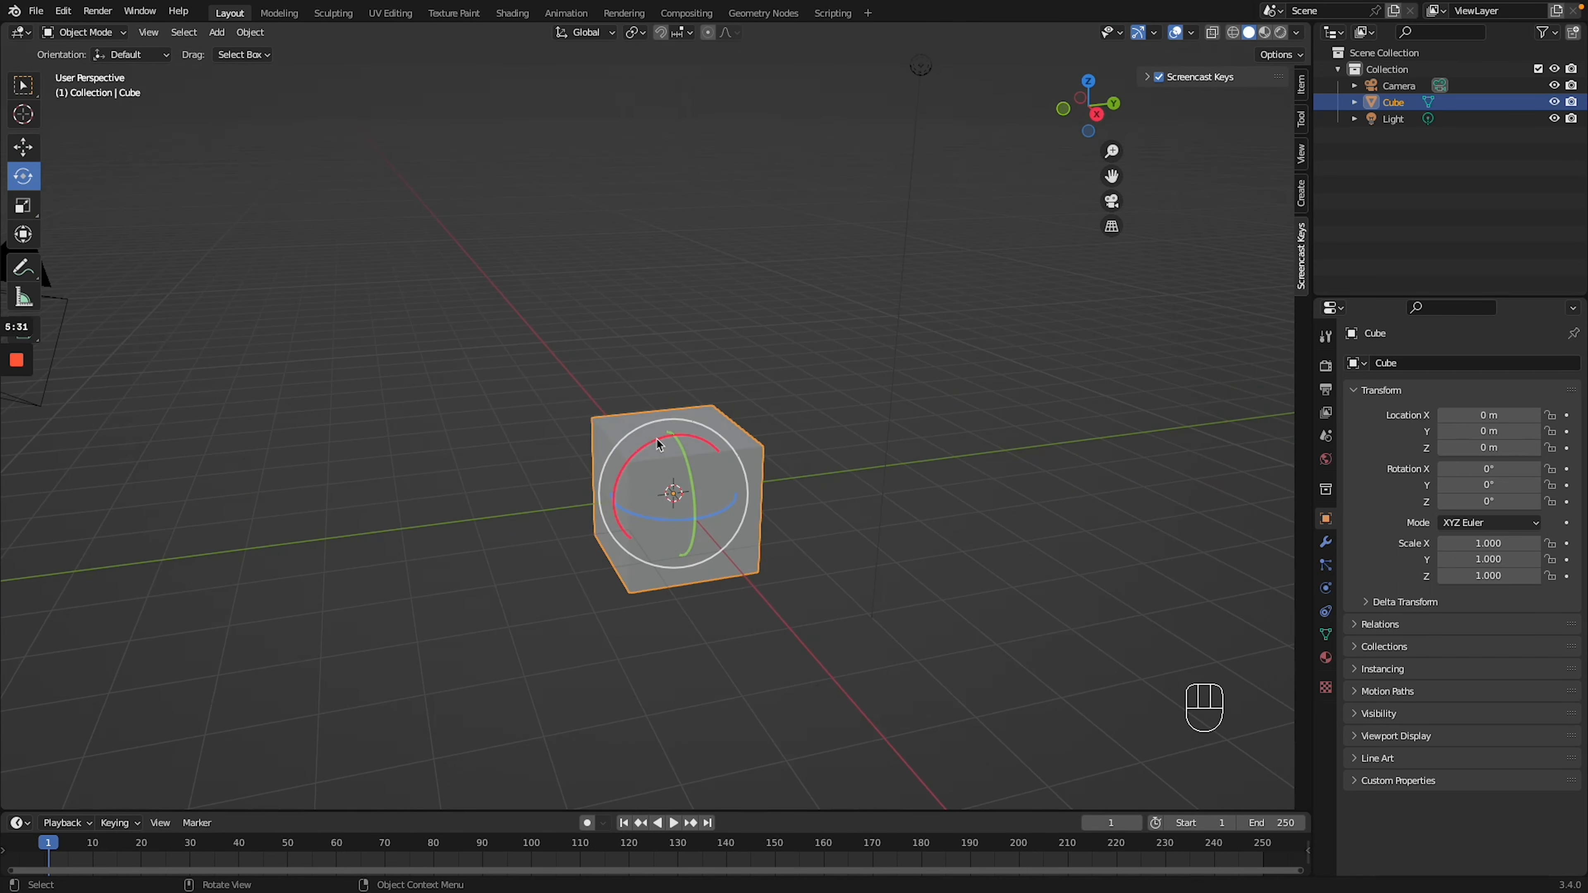
{"action": "left_click_drag", "start_coordinate": [628, 475], "coordinate": [725, 519]}
{"action": "key", "text": "ctrl+z"}
{"action": "key", "text": "ctrl+z"}
{"action": "key", "text": "ctrl+z"}
{"action": "key", "text": "ctrl+z"}
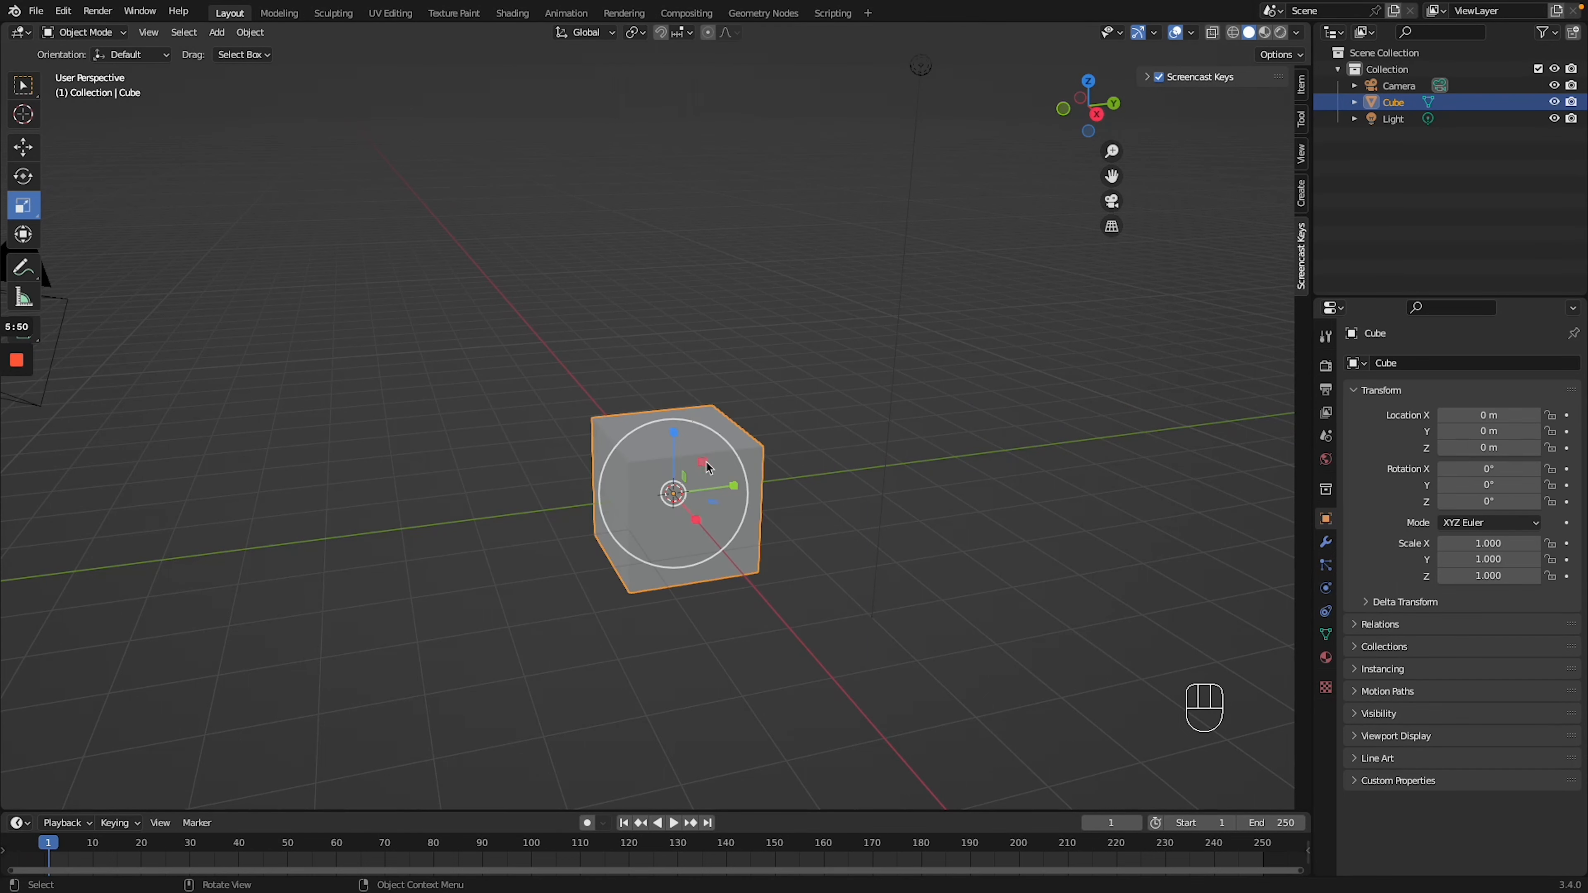
Stretch the cube along the Y, X and Z axes in turn with the Scale tool, undoing each change
{"action": "left_click_drag", "start_coordinate": [732, 485], "coordinate": [1024, 450]}
{"action": "key", "text": "ctrl+z"}
{"action": "left_click_drag", "start_coordinate": [697, 521], "coordinate": [831, 648]}
{"action": "key", "text": "ctrl+z"}
{"action": "left_click_drag", "start_coordinate": [674, 438], "coordinate": [669, 241]}
{"action": "key", "text": "ctrl+z"}
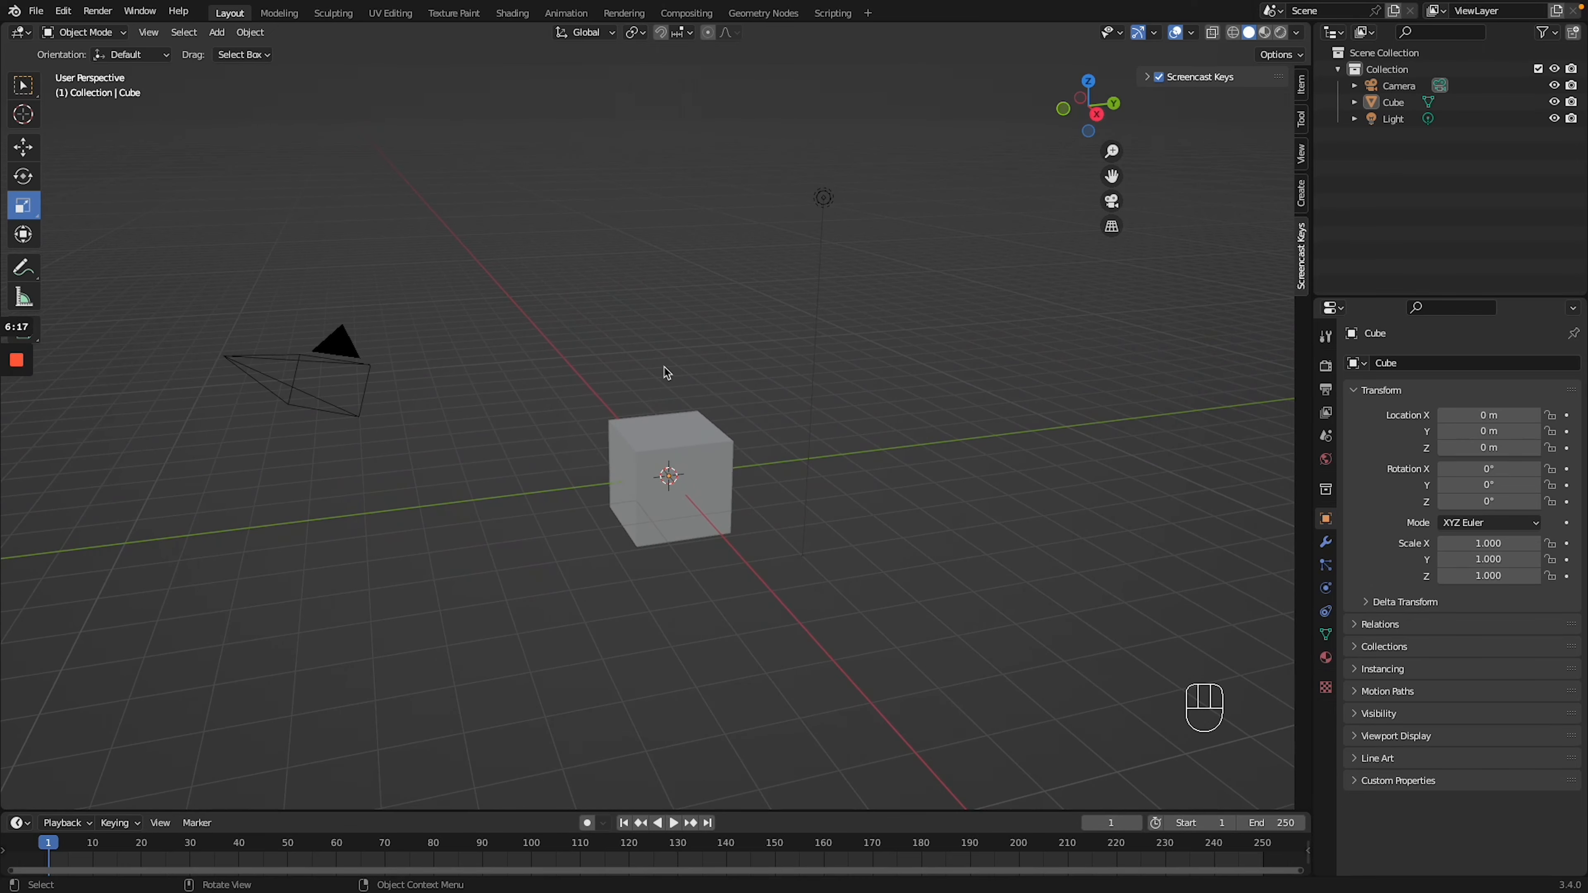
Switch the cube from Object Mode to Edit Mode and back, repeating the switch
{"action": "left_click", "coordinate": [96, 38]}
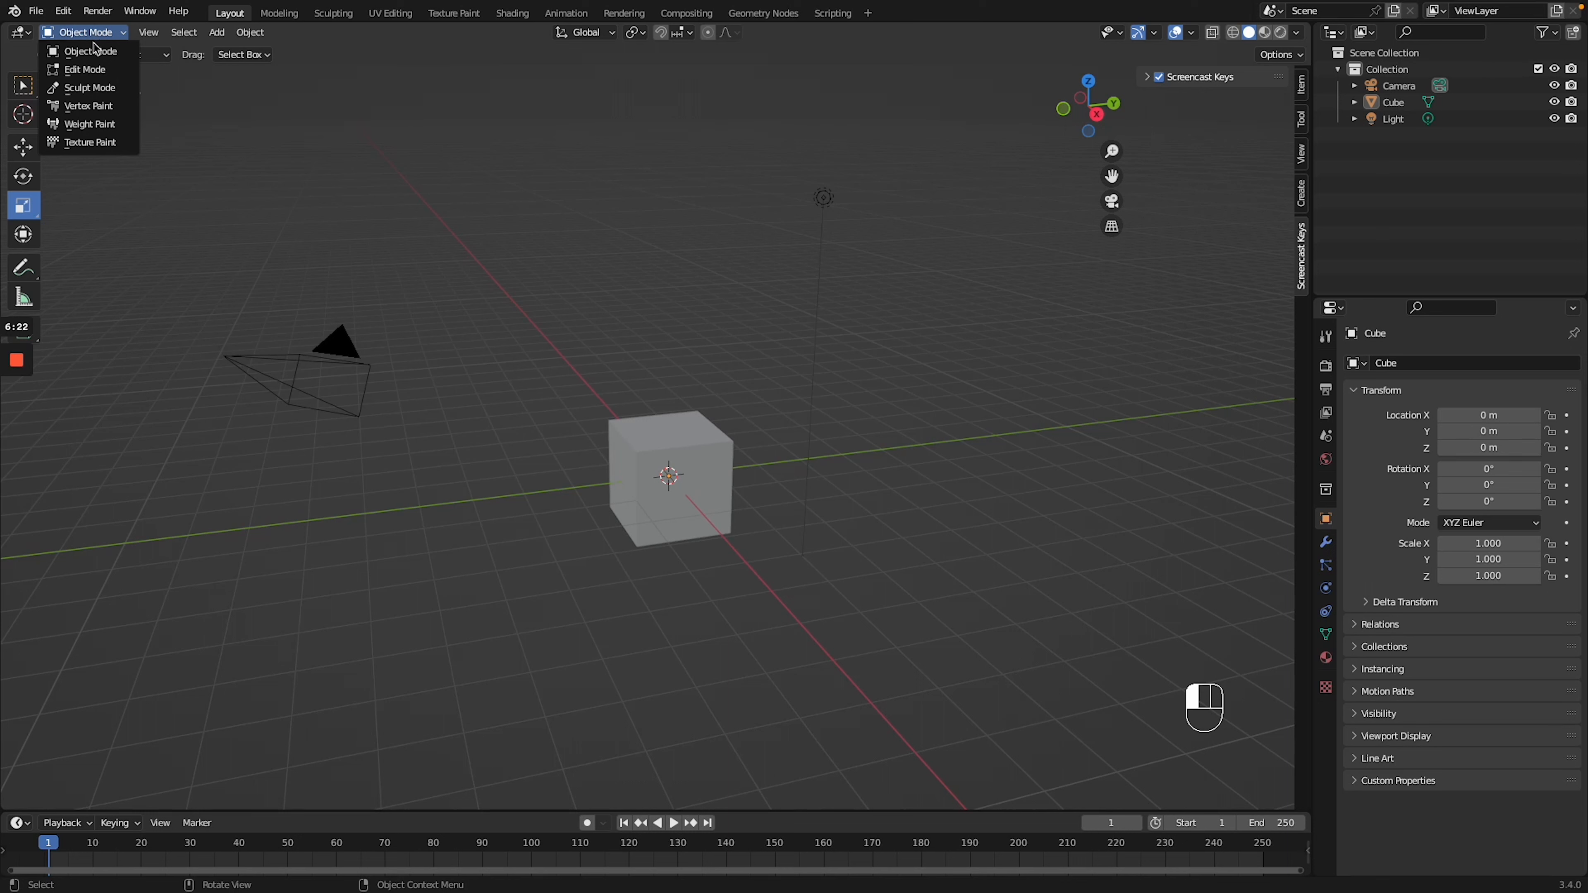
{"action": "left_click", "coordinate": [88, 52]}
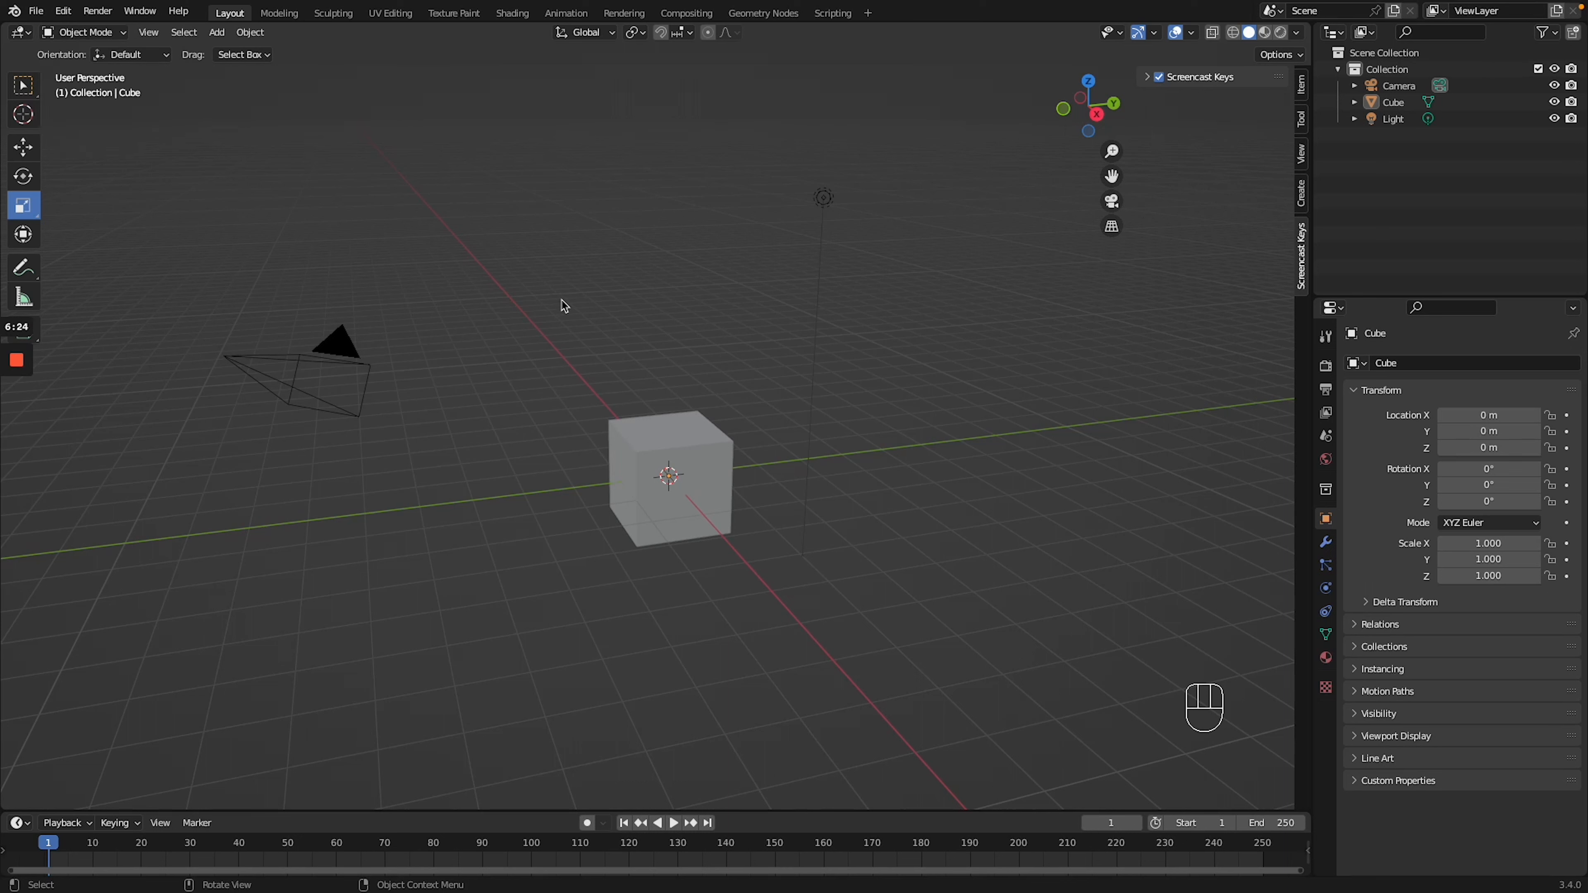
{"action": "key", "text": "Tab"}
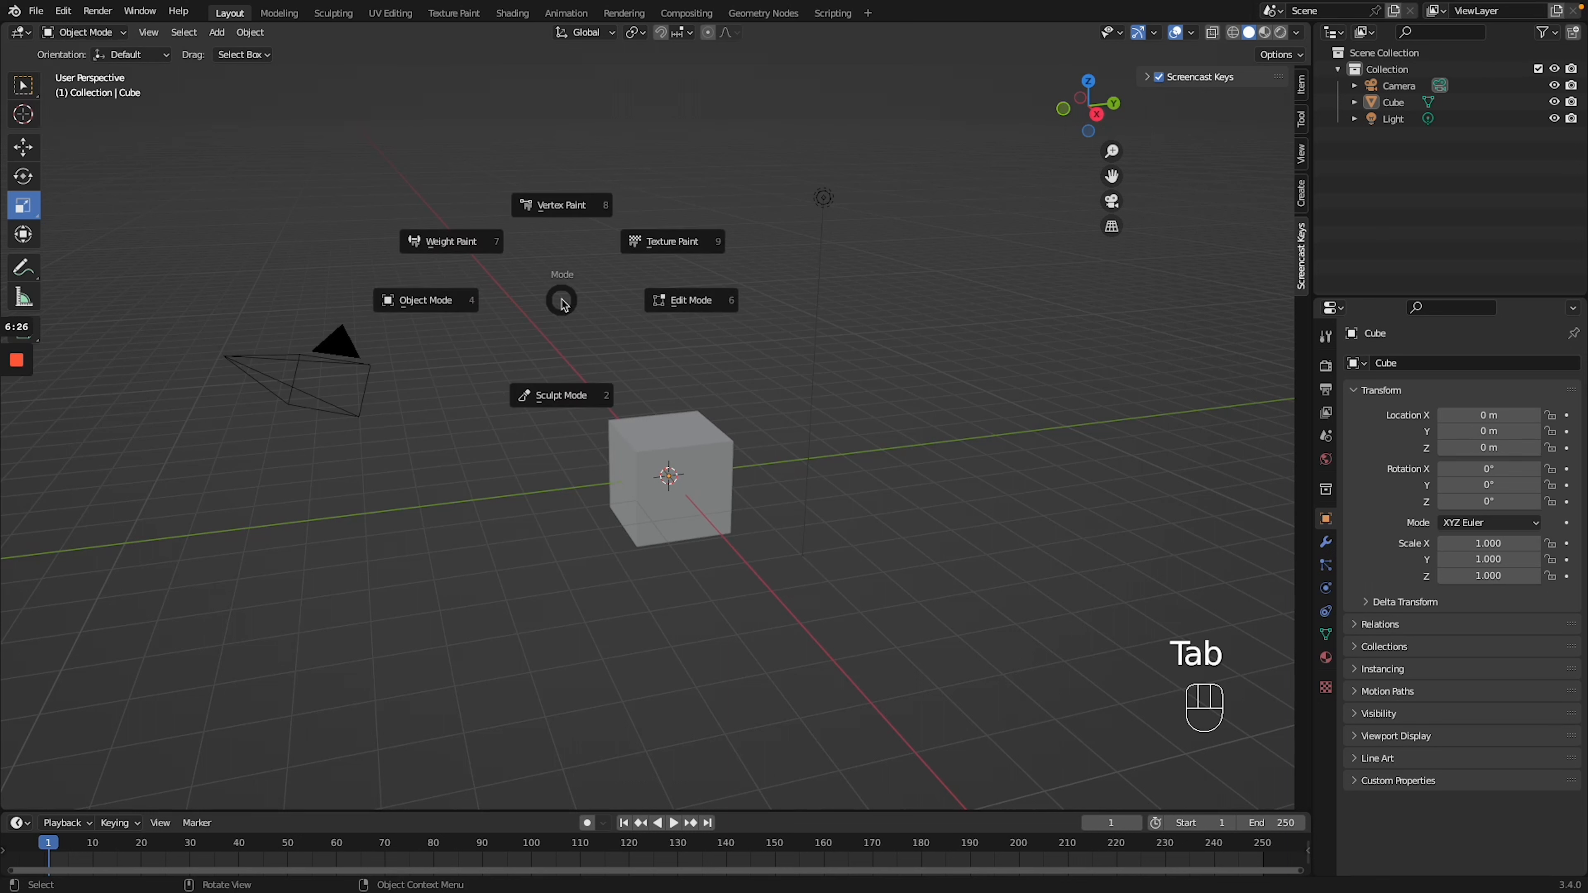
{"action": "left_click", "coordinate": [641, 296]}
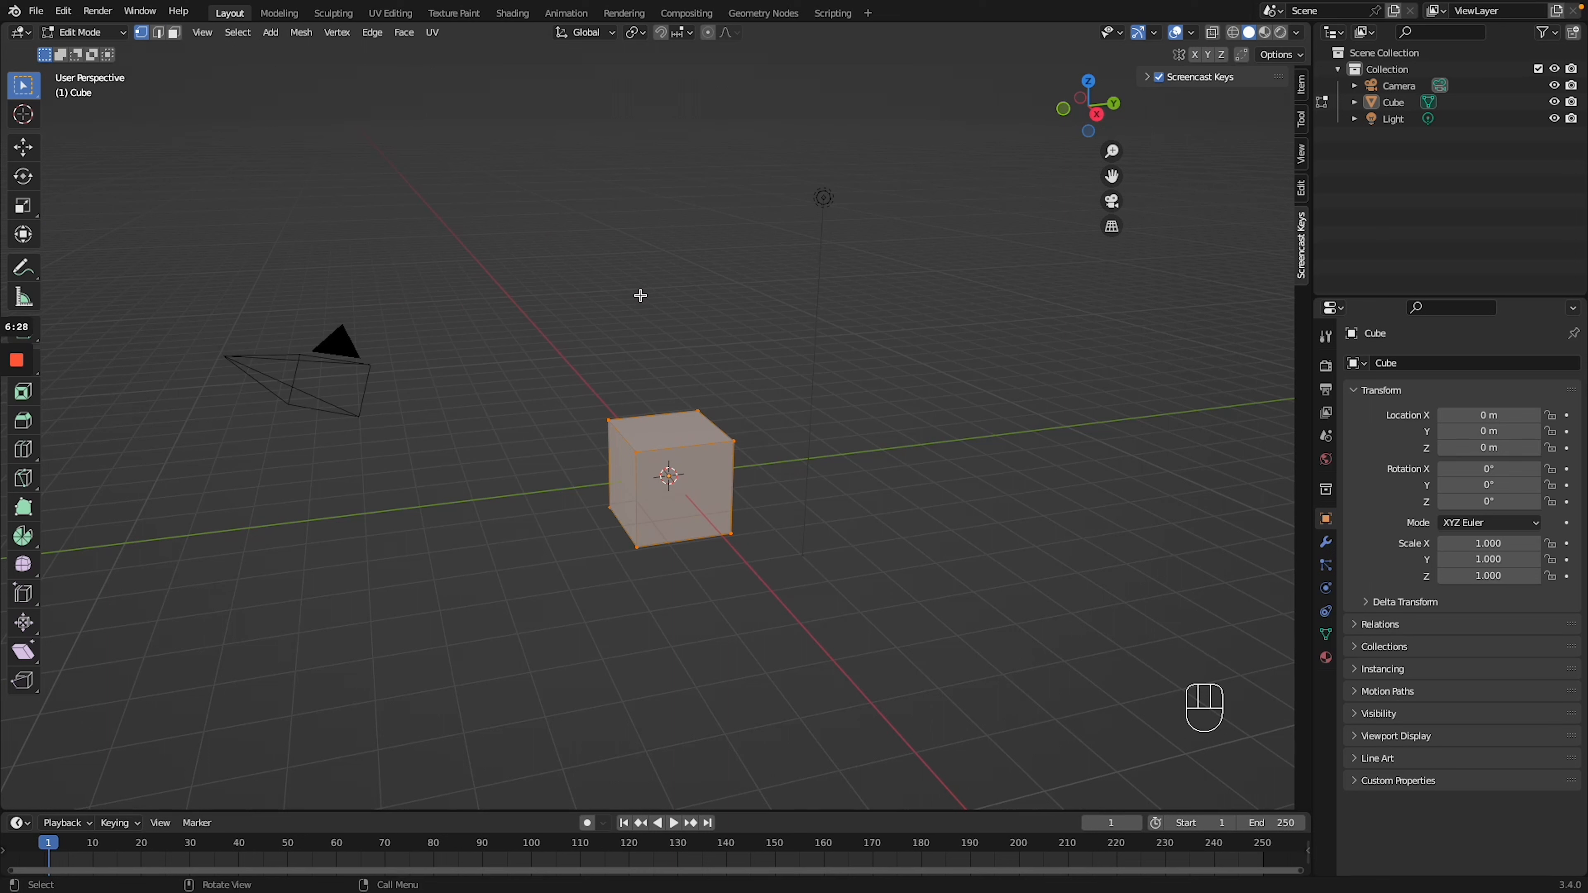
{"action": "key", "text": "Tab"}
{"action": "left_click", "coordinate": [525, 301]}
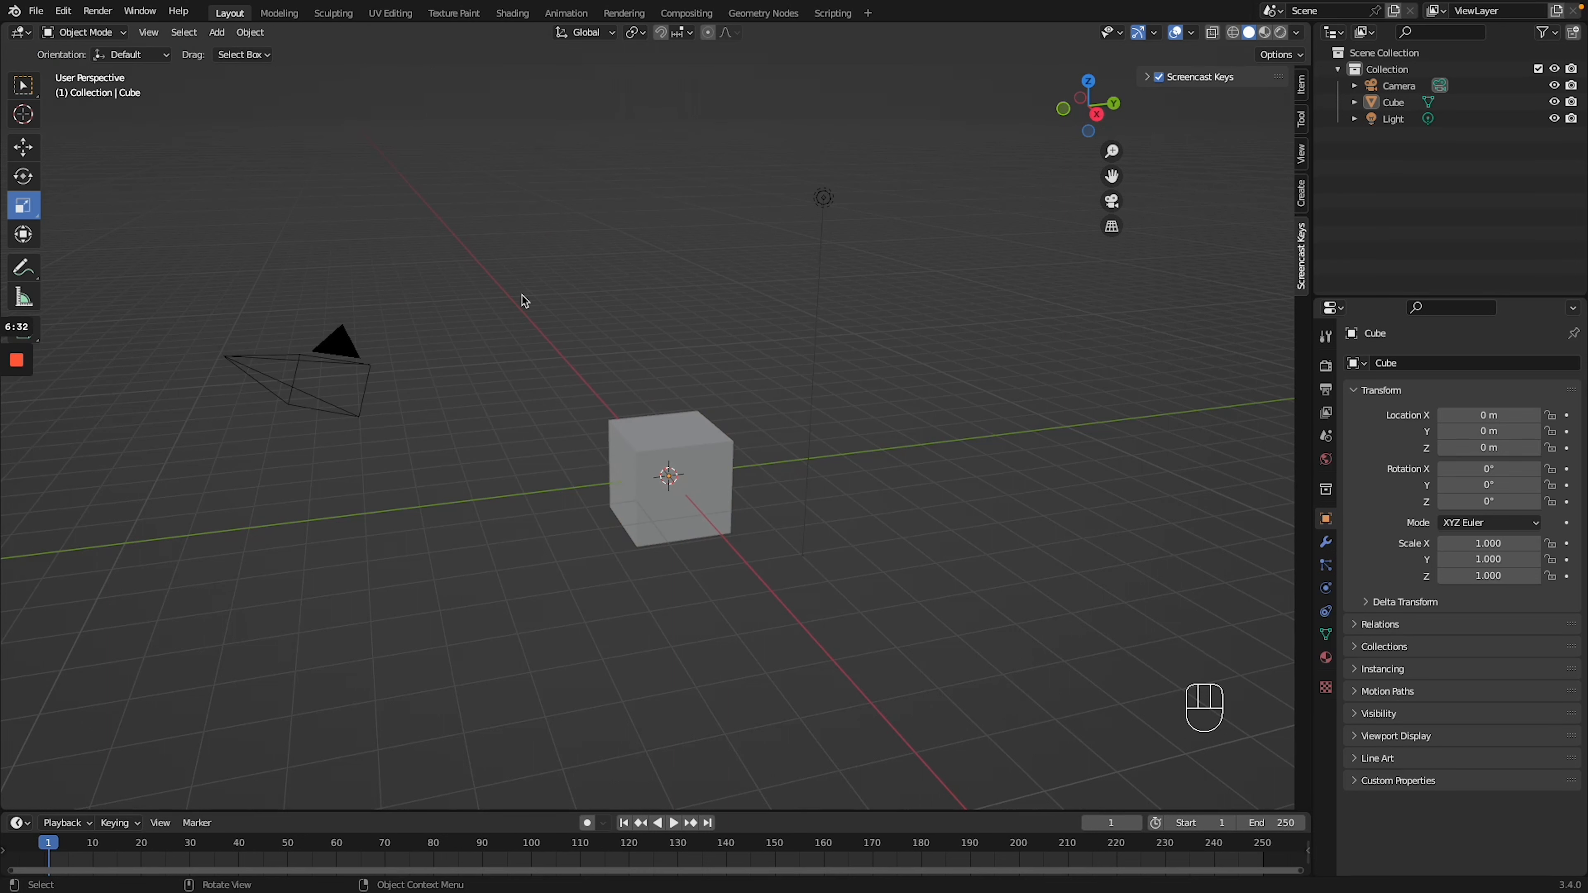
{"action": "key", "text": "Tab"}
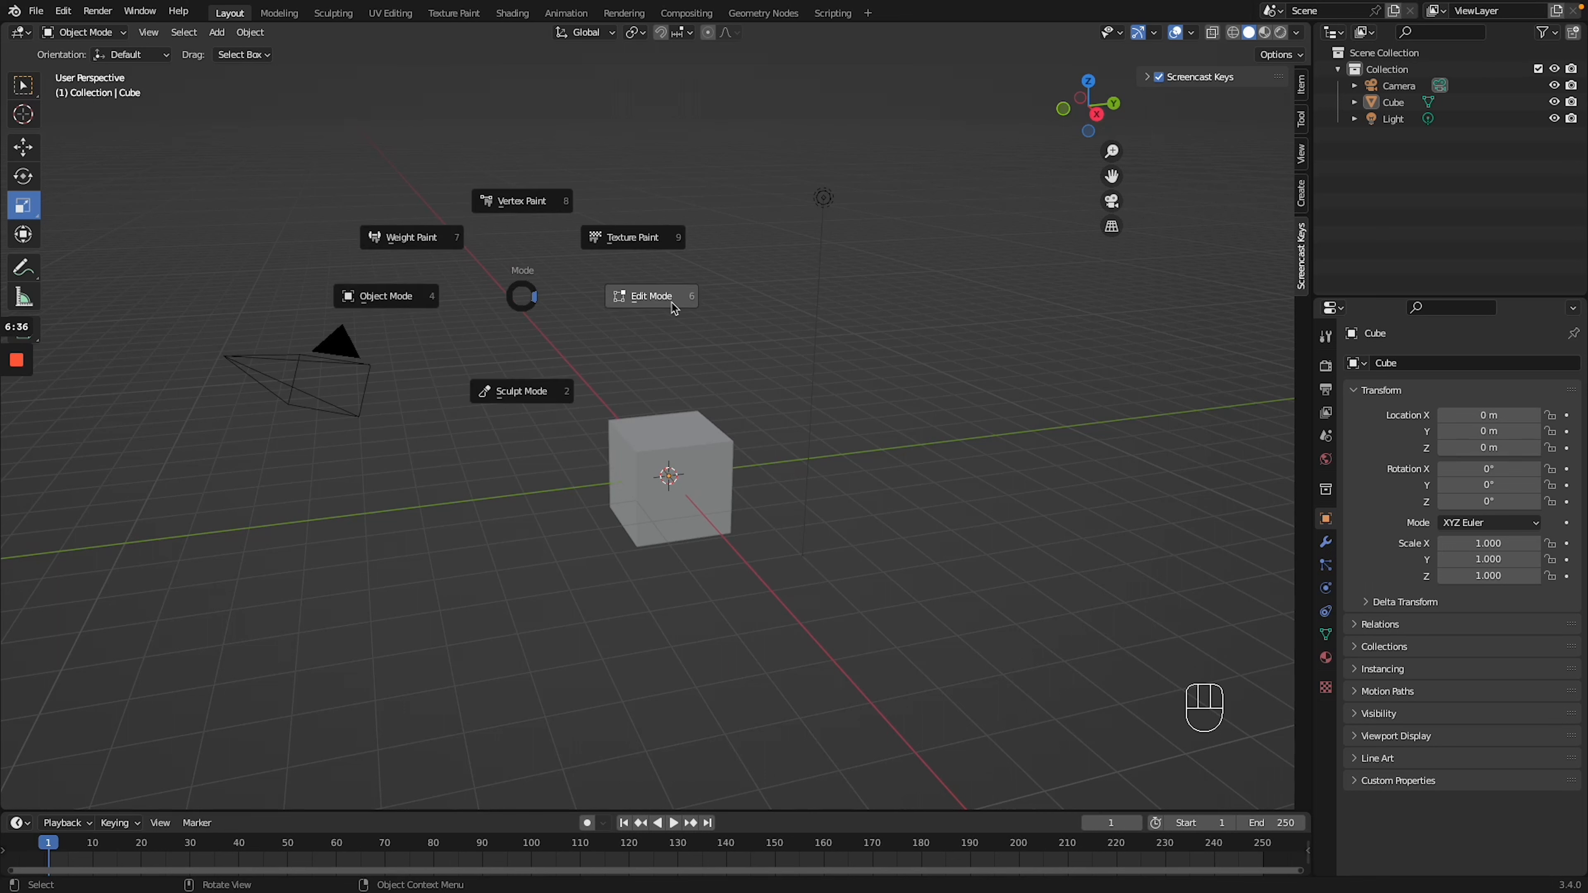
{"action": "key", "text": "Tab"}
{"action": "key", "text": "Tab"}
{"action": "key", "text": "Tab"}
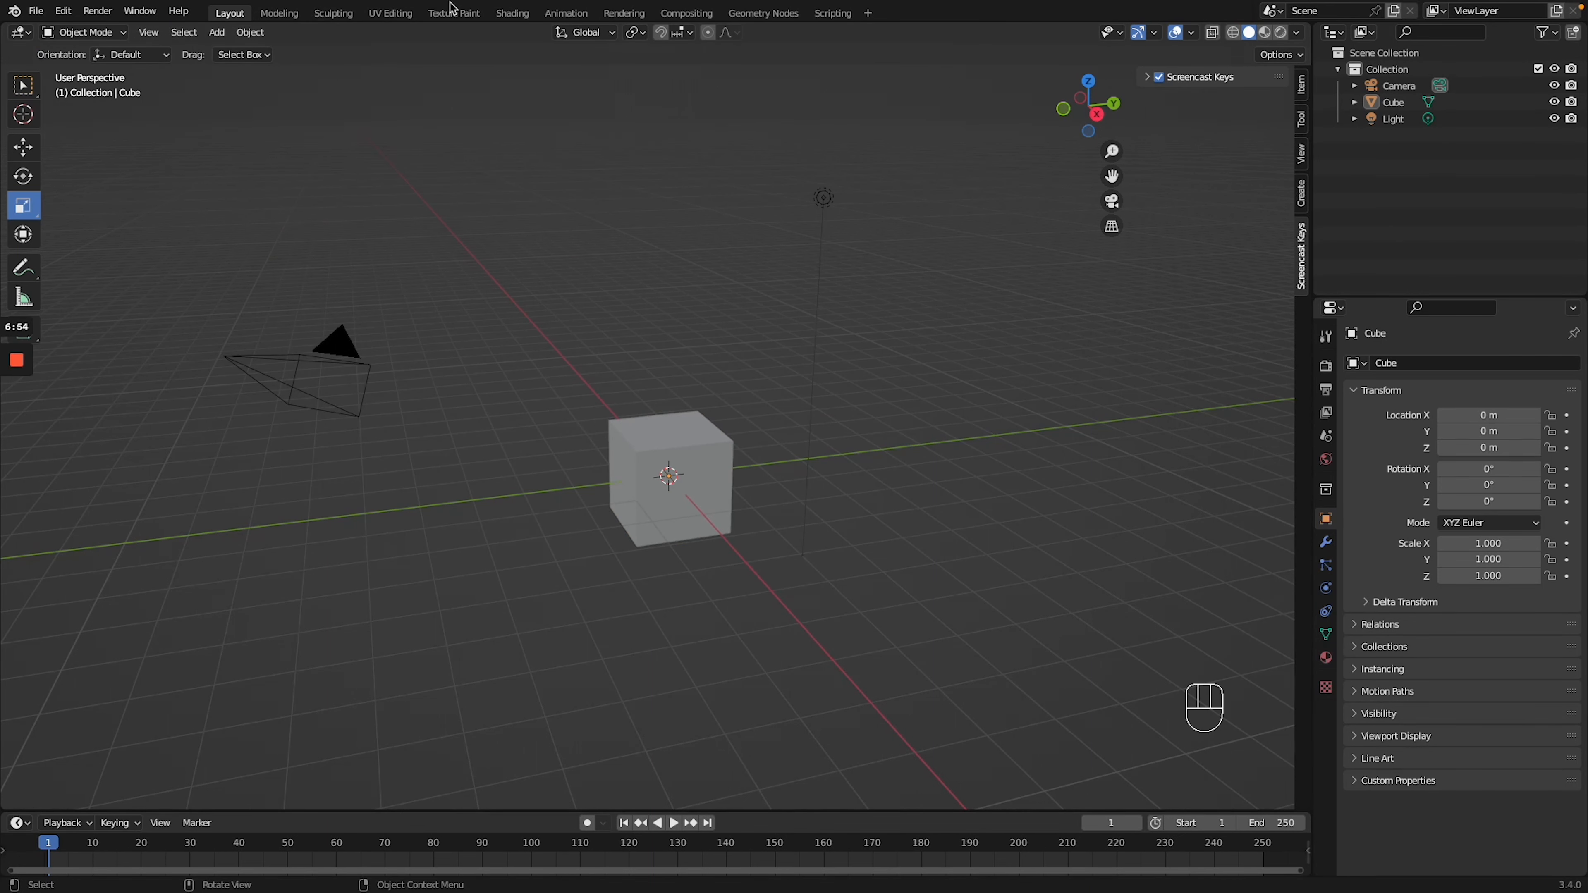
Look through the Modeling, Sculpting, UV Editing, Texture Paint, Shading, Animation, Rendering, Compositing, Geometry Nodes and Scripting workspaces and return to Layout
{"action": "left_click", "coordinate": [293, 18]}
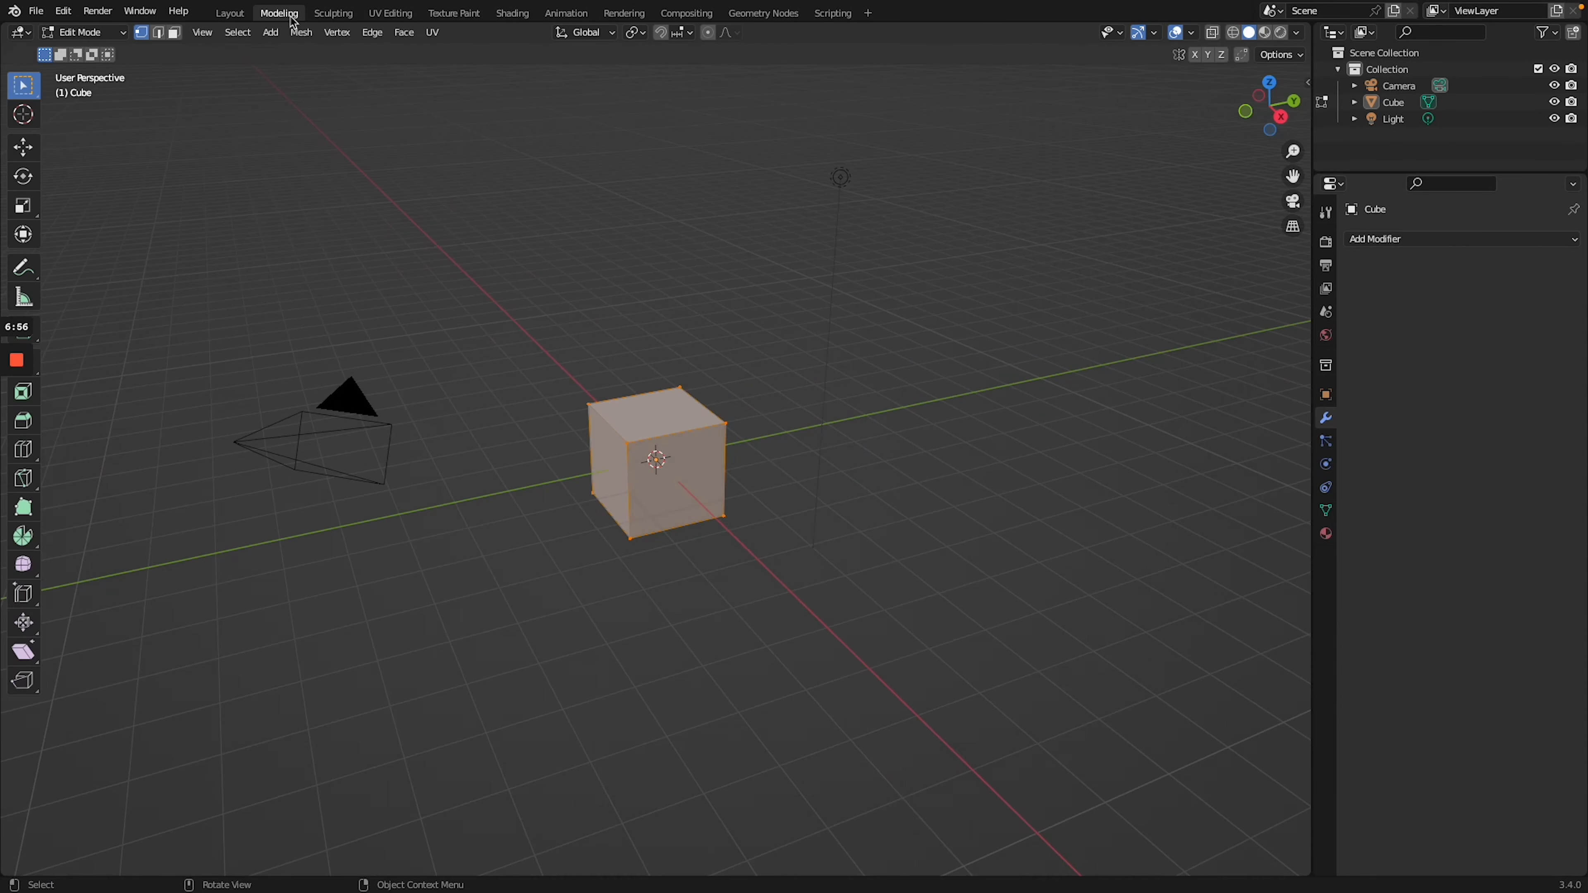
{"action": "left_click", "coordinate": [350, 18]}
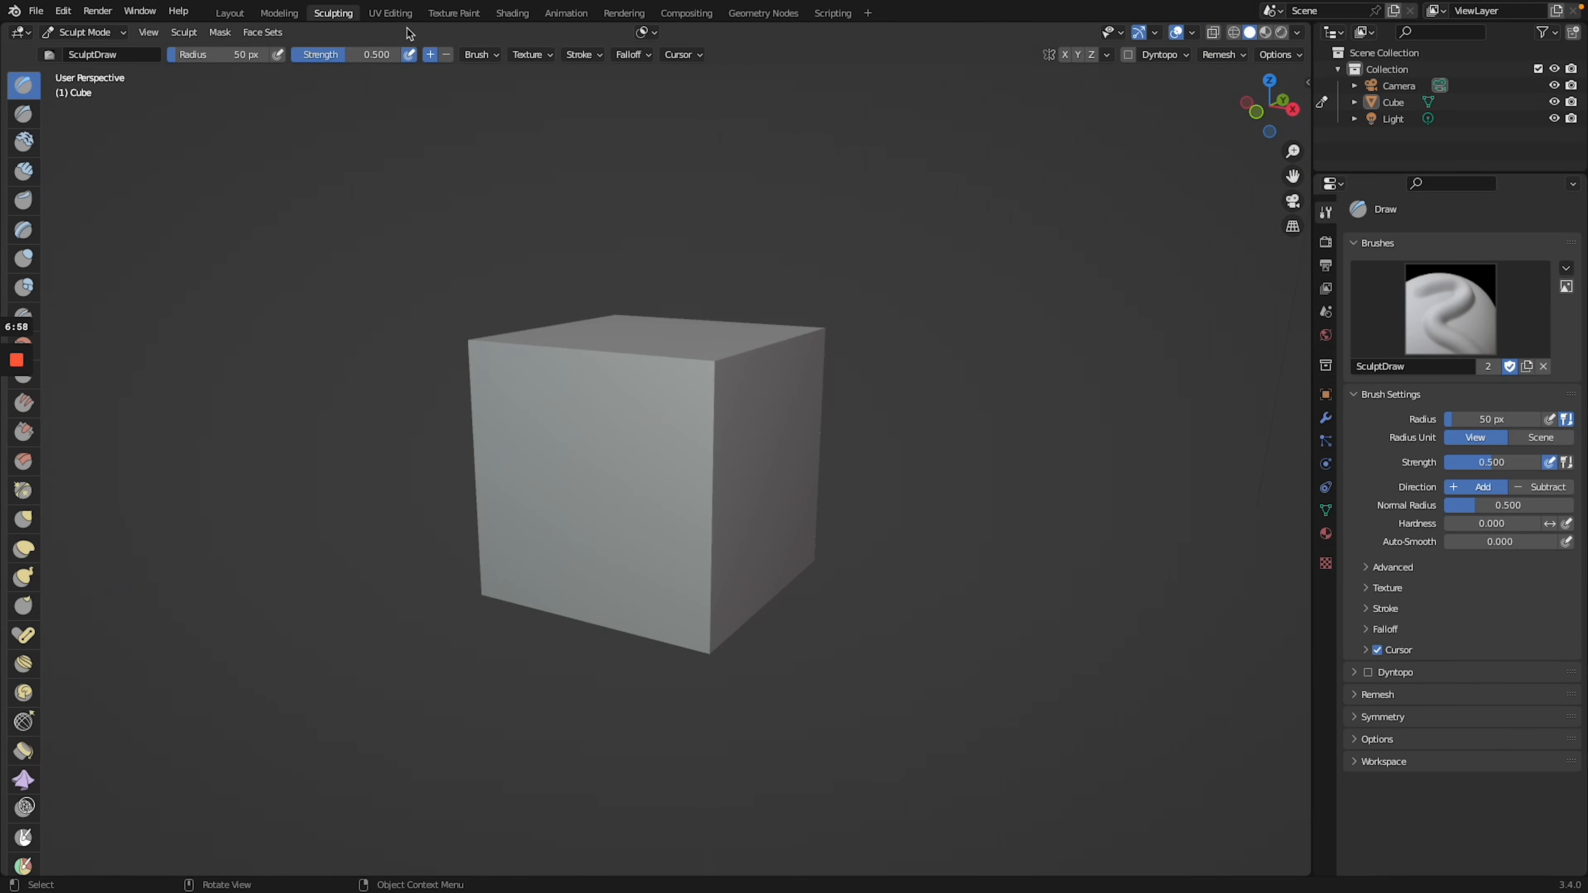
{"action": "left_click", "coordinate": [393, 14]}
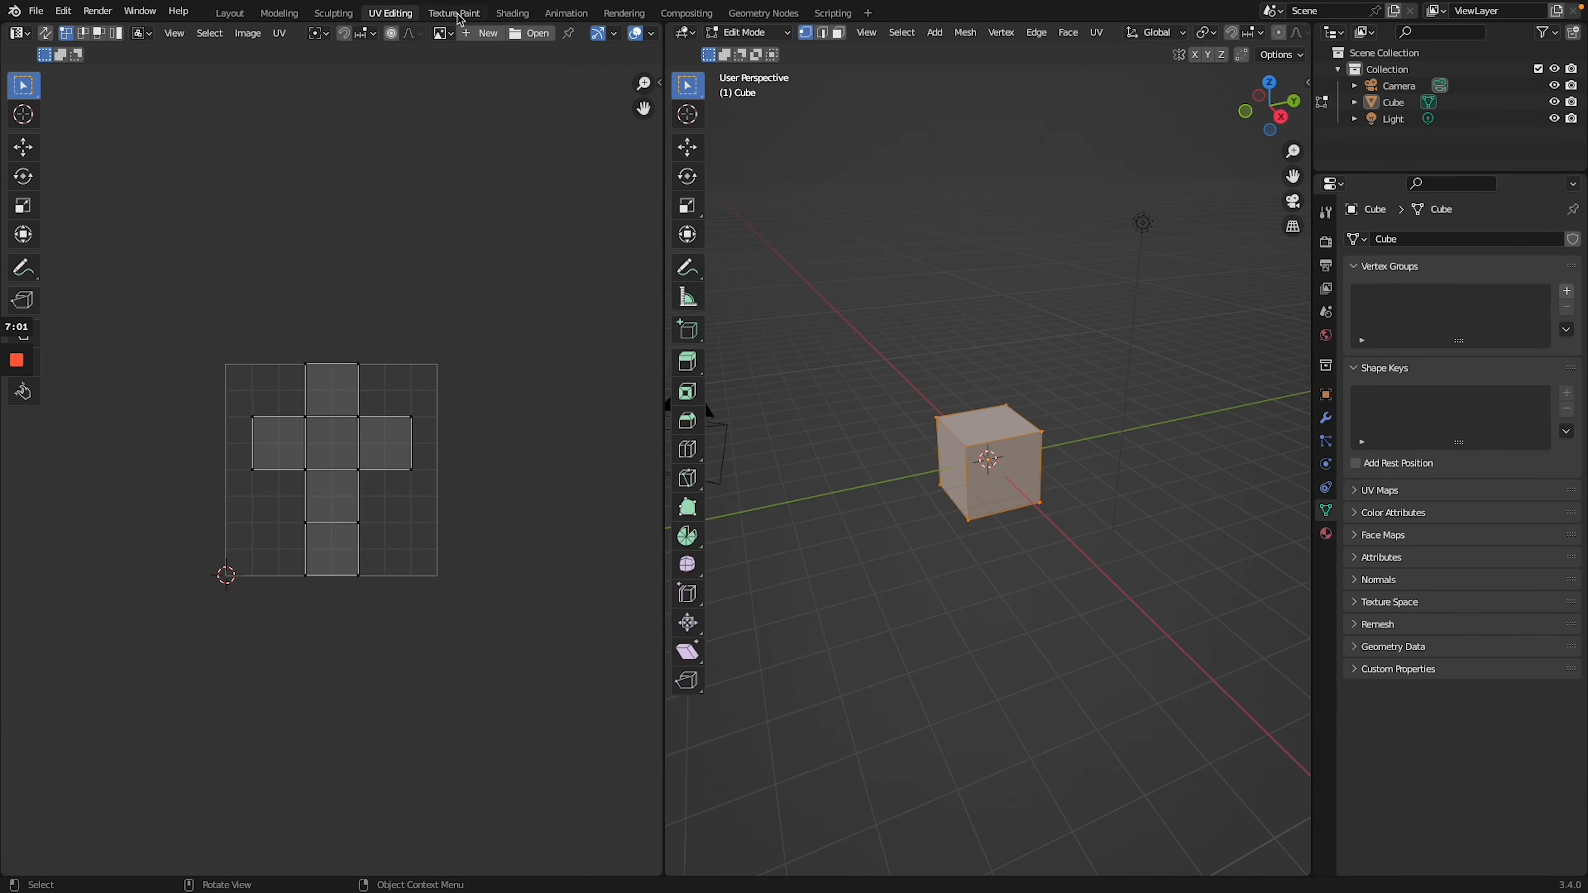
{"action": "left_click", "coordinate": [460, 15]}
{"action": "left_click", "coordinate": [513, 15]}
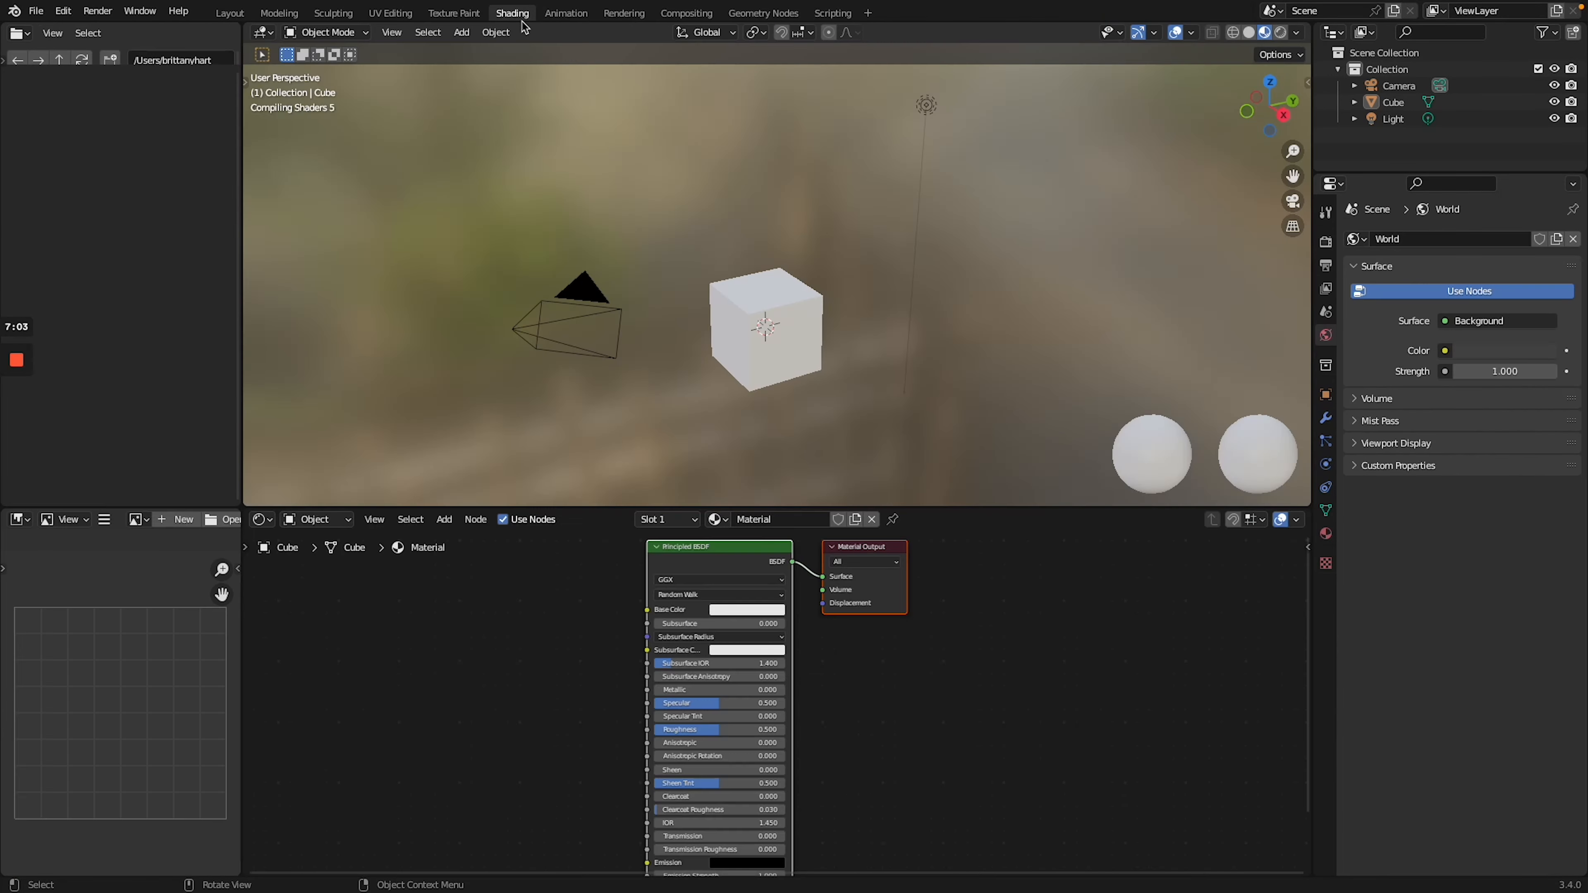
{"action": "left_click", "coordinate": [566, 13]}
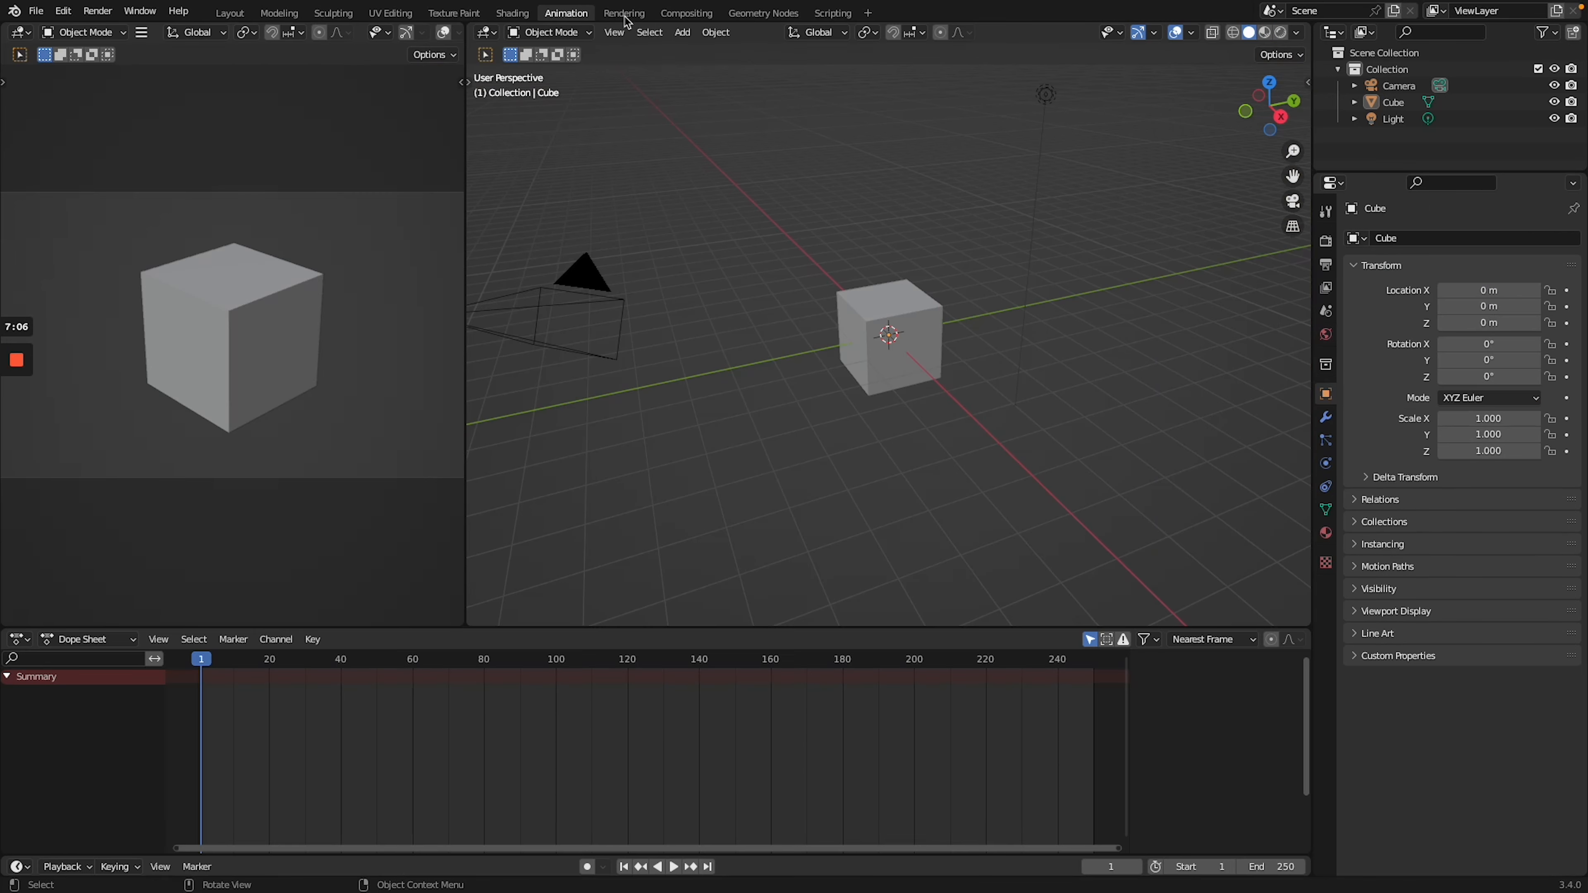
{"action": "left_click", "coordinate": [625, 14]}
{"action": "left_click", "coordinate": [686, 15]}
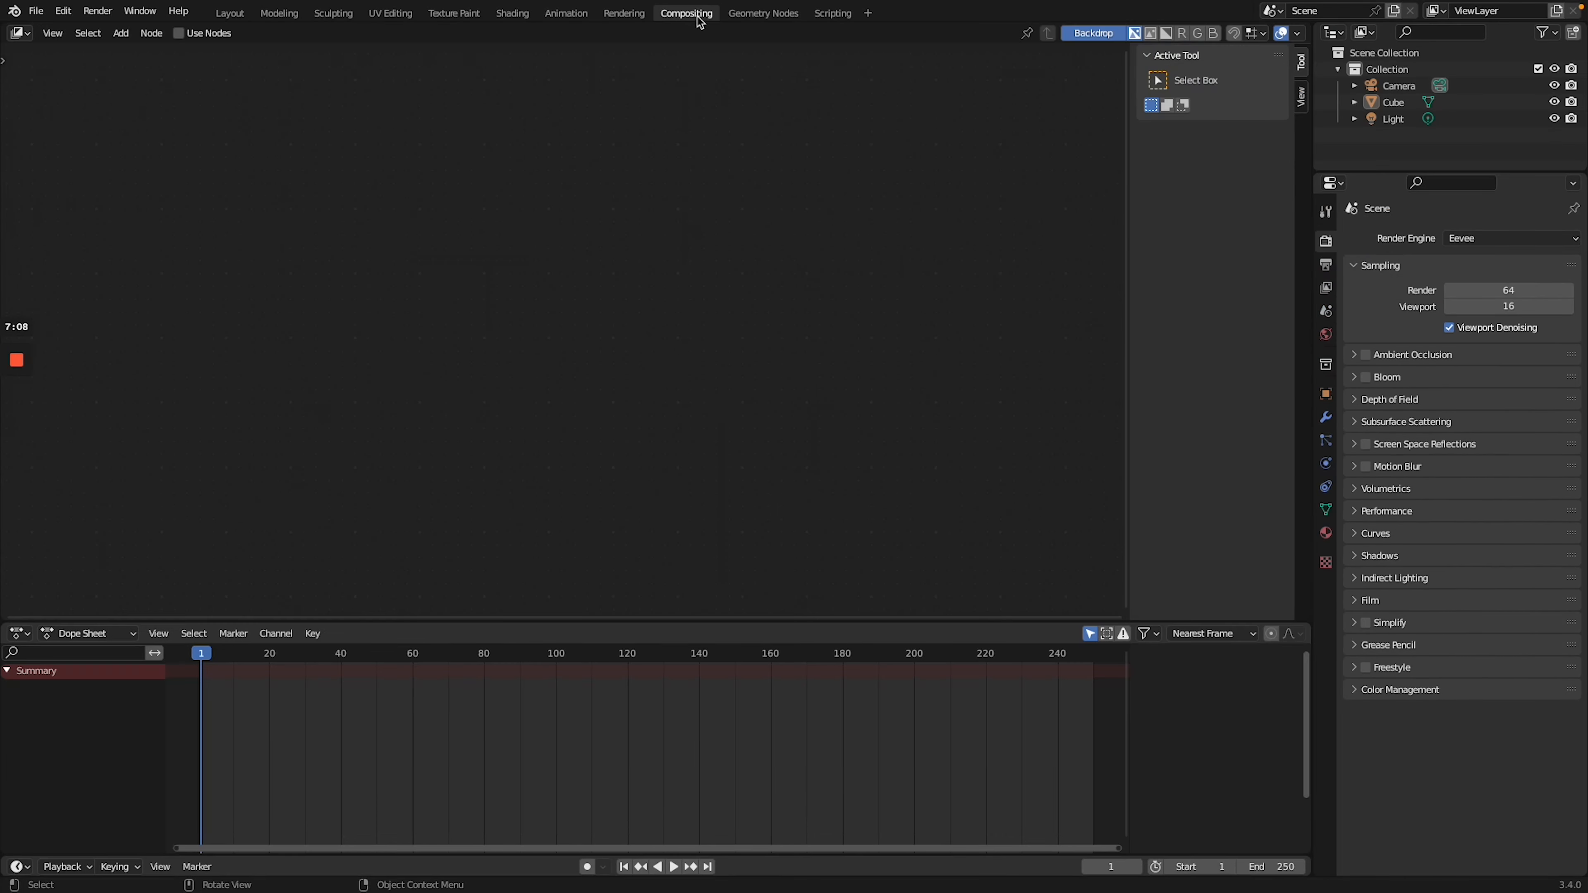
{"action": "left_click", "coordinate": [765, 15]}
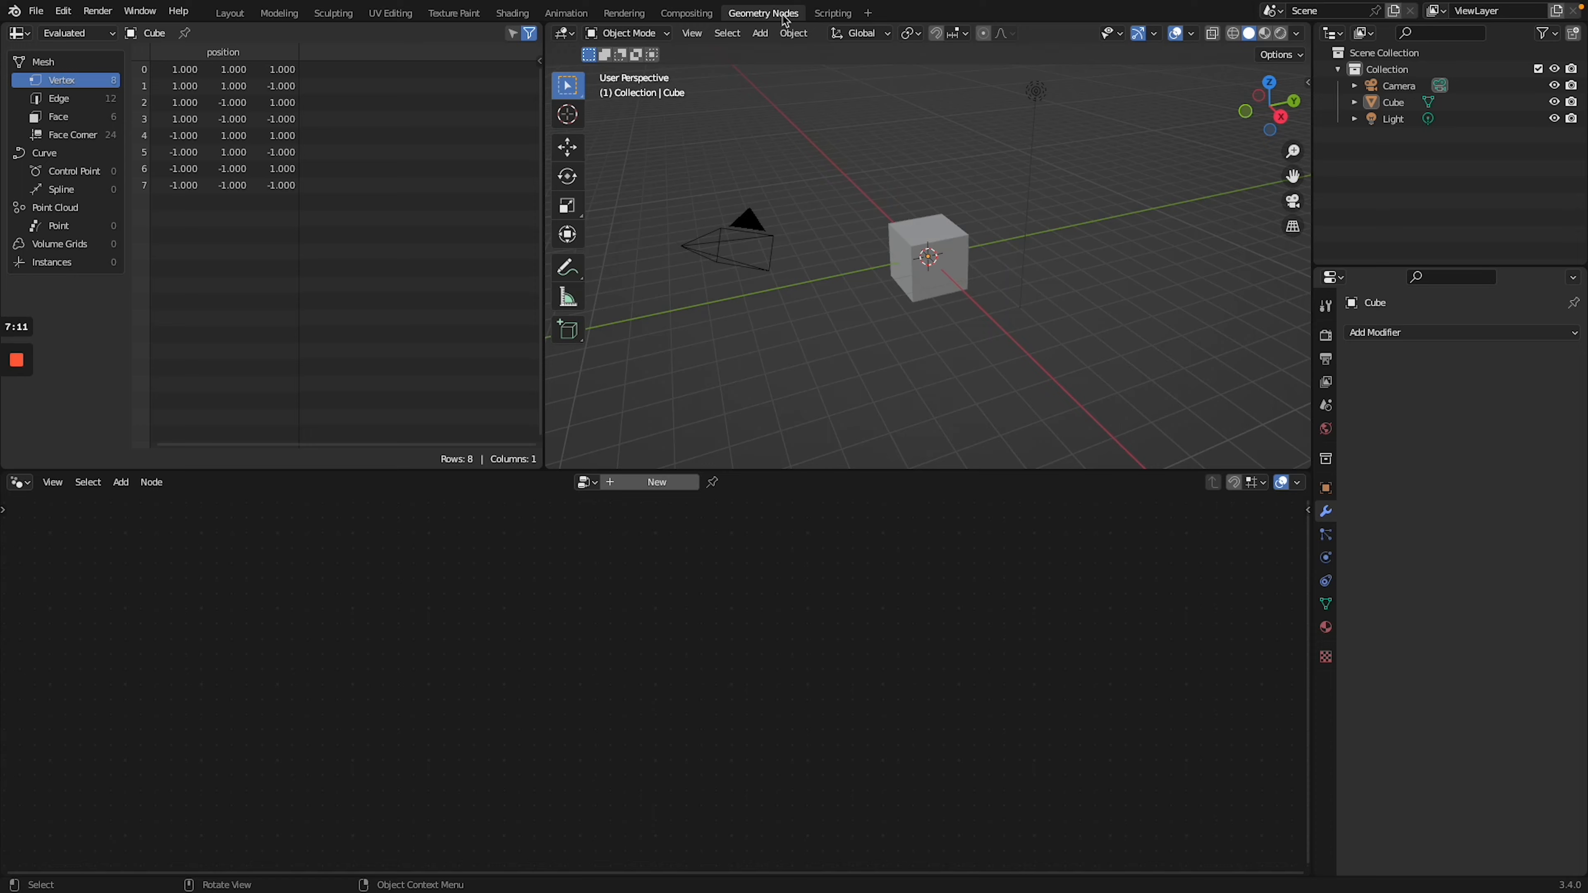
{"action": "left_click", "coordinate": [833, 15]}
{"action": "left_click", "coordinate": [230, 13]}
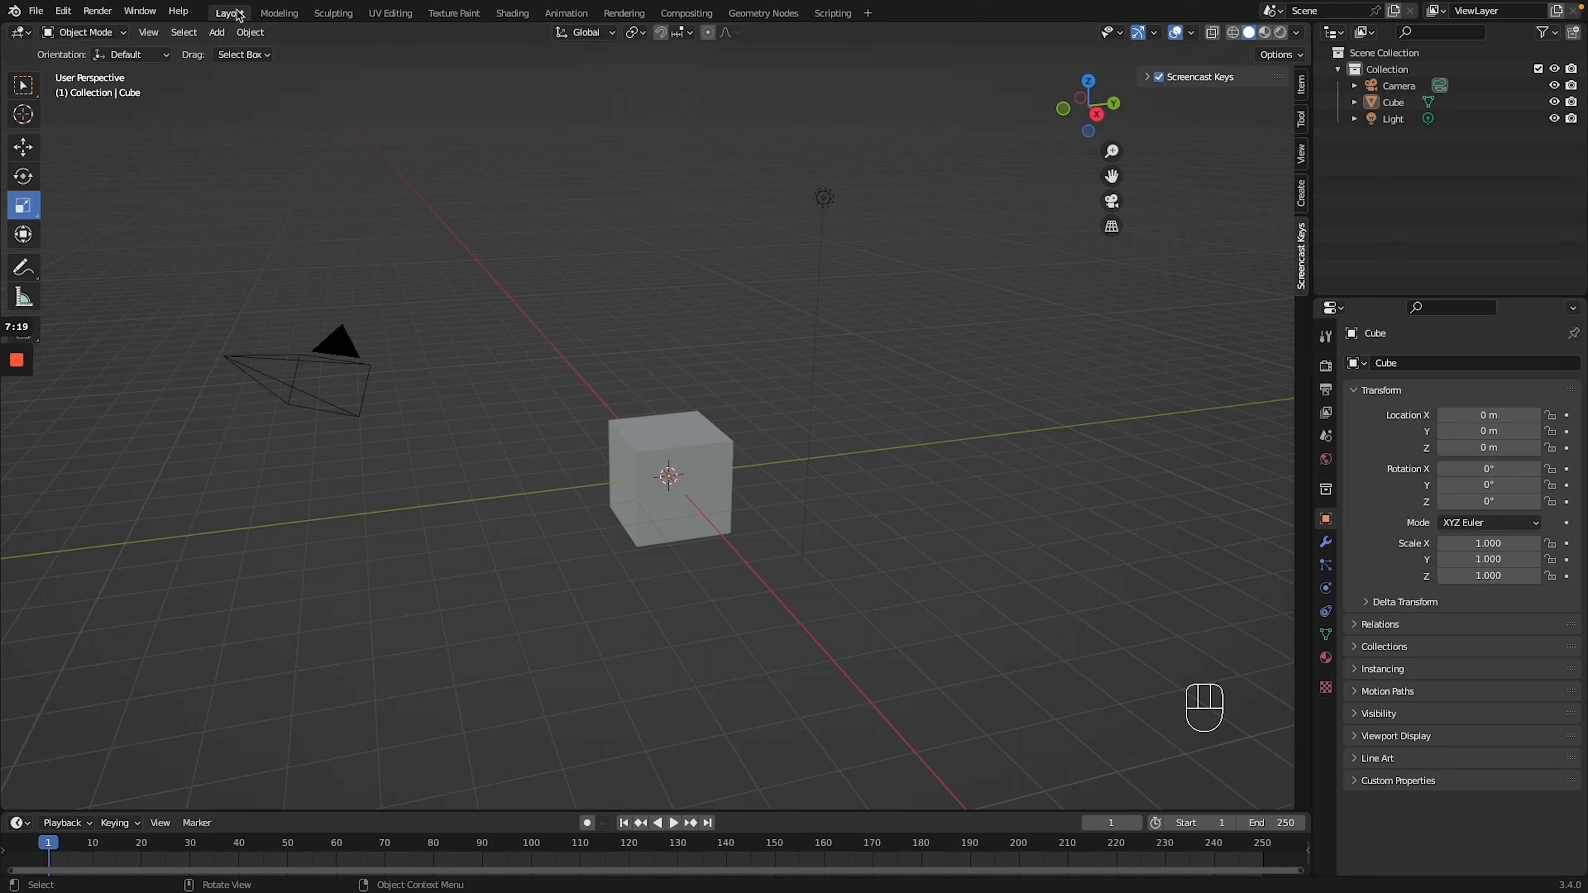
Keep the transform orientation on Global and toggle proportional editing on and off
{"action": "left_click", "coordinate": [593, 34]}
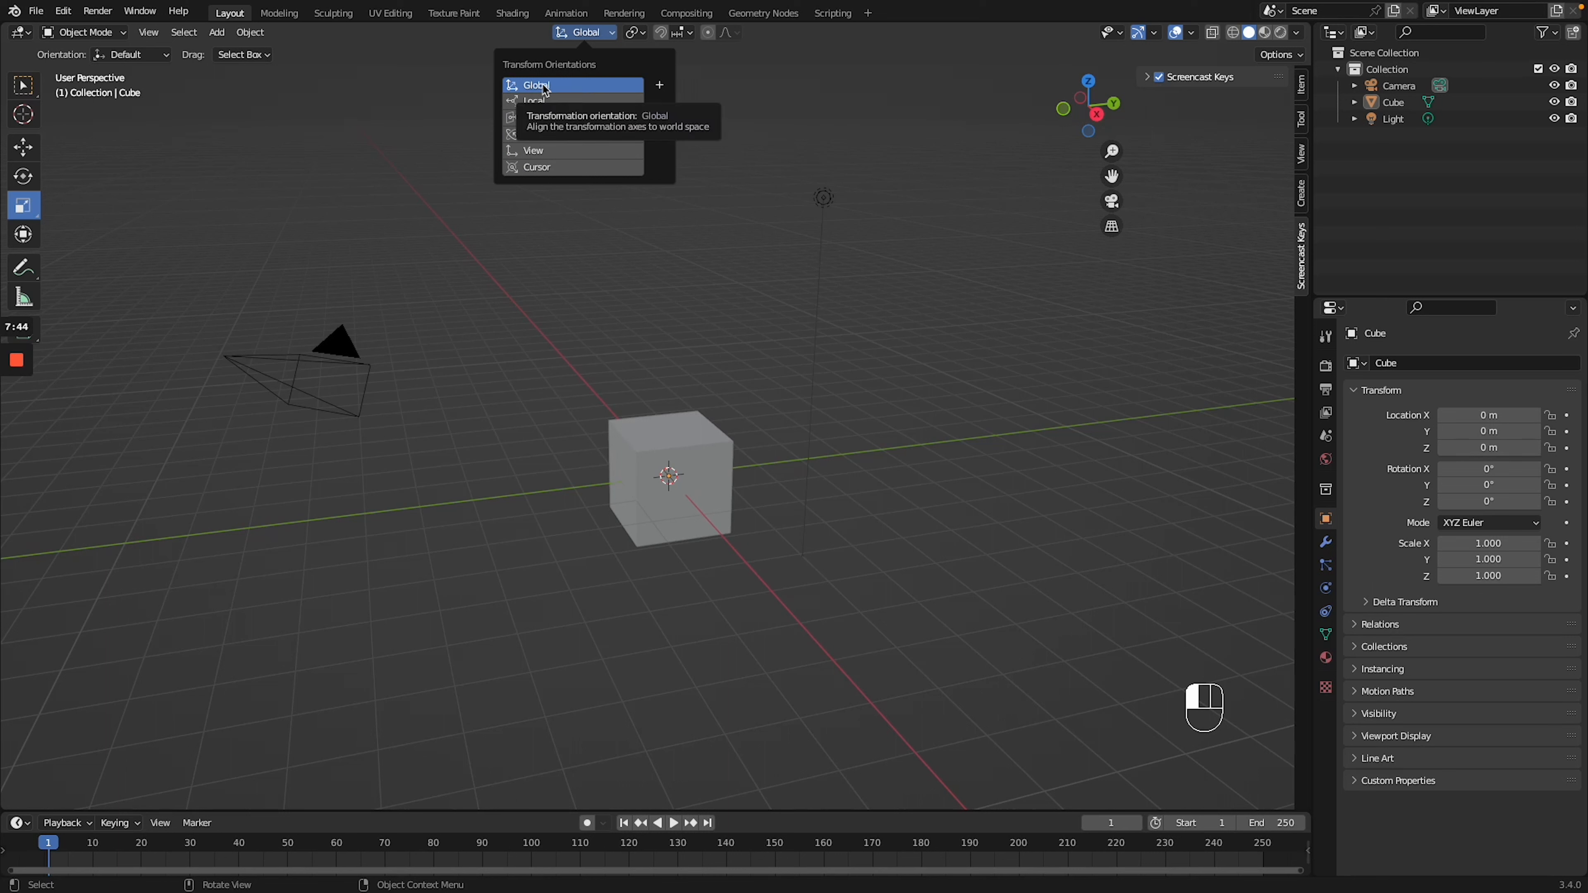
{"action": "left_click", "coordinate": [575, 88]}
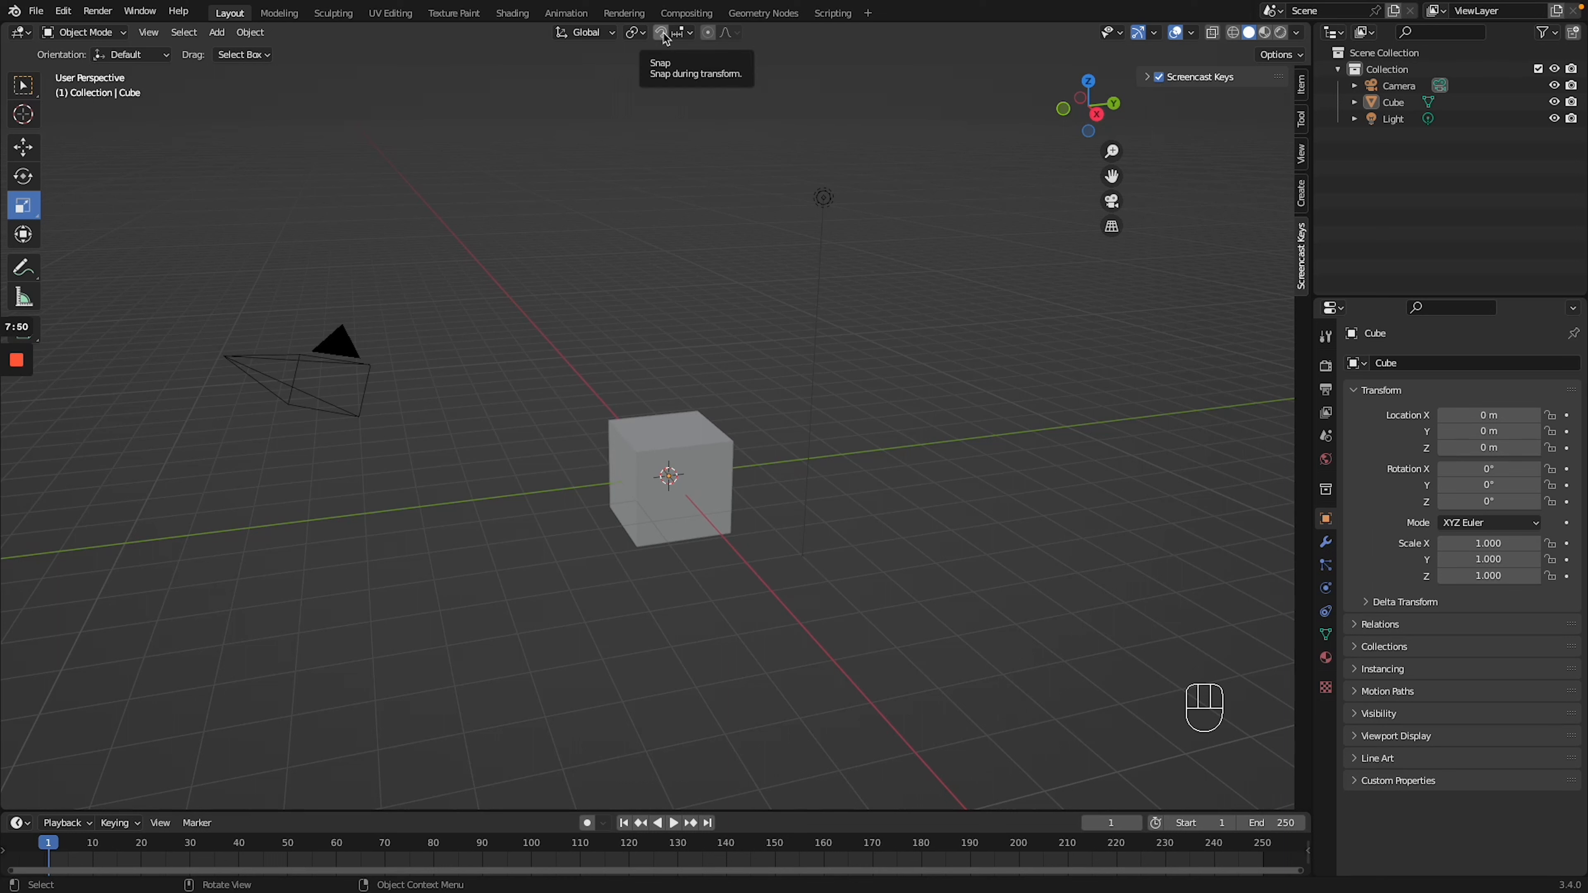
{"action": "left_click", "coordinate": [711, 33]}
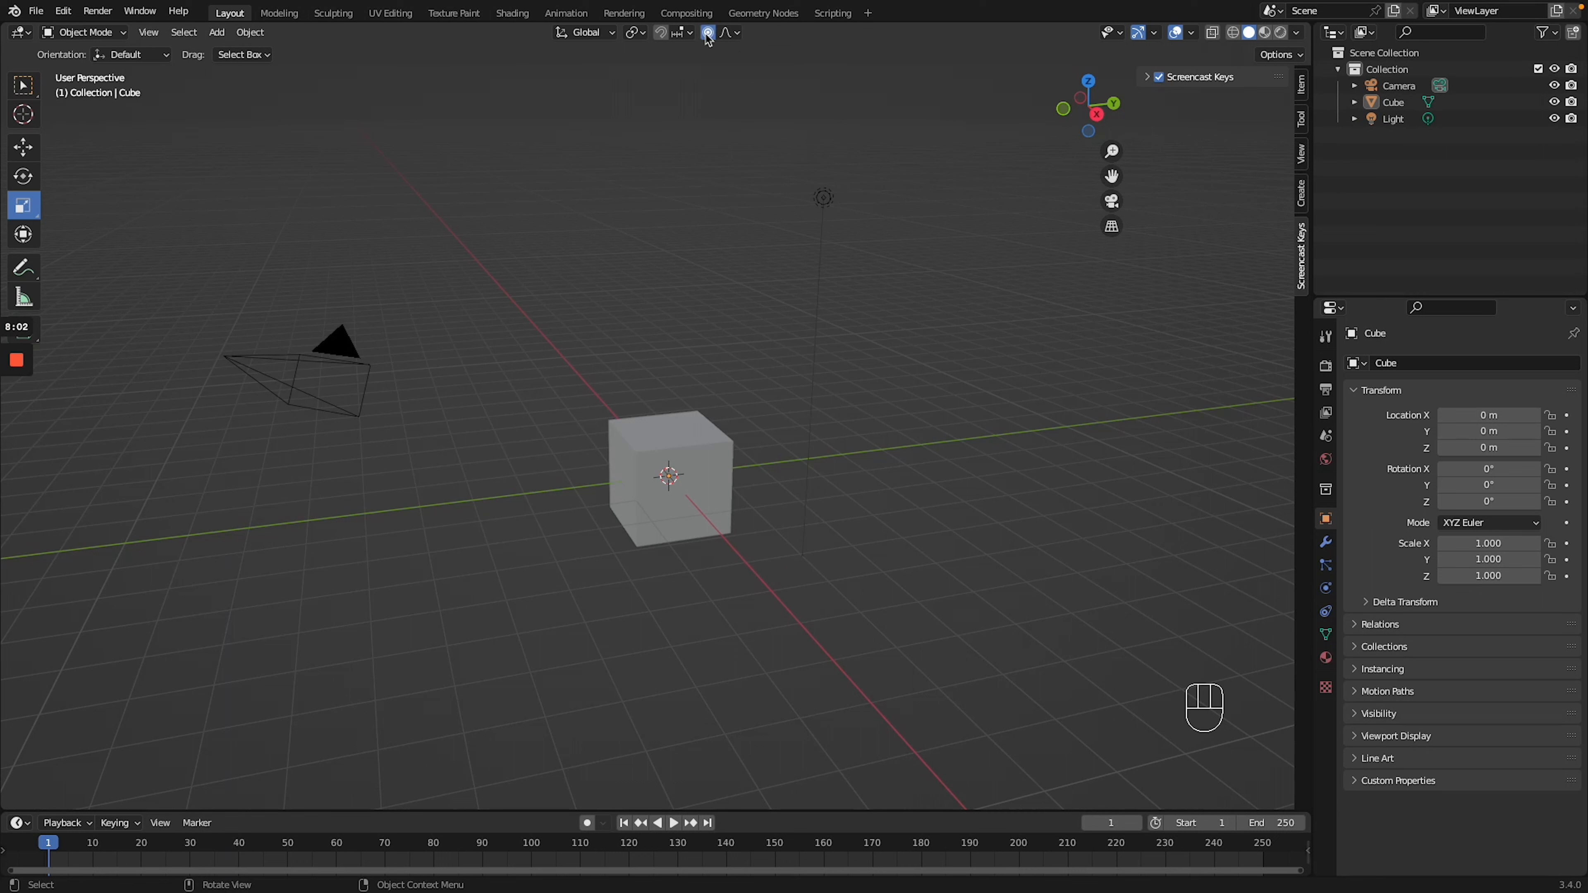
{"action": "left_click", "coordinate": [710, 38]}
{"action": "left_click", "coordinate": [665, 39]}
Toggle the viewport's X-ray display on and off while viewing the cube up close
{"action": "left_click", "coordinate": [1213, 33]}
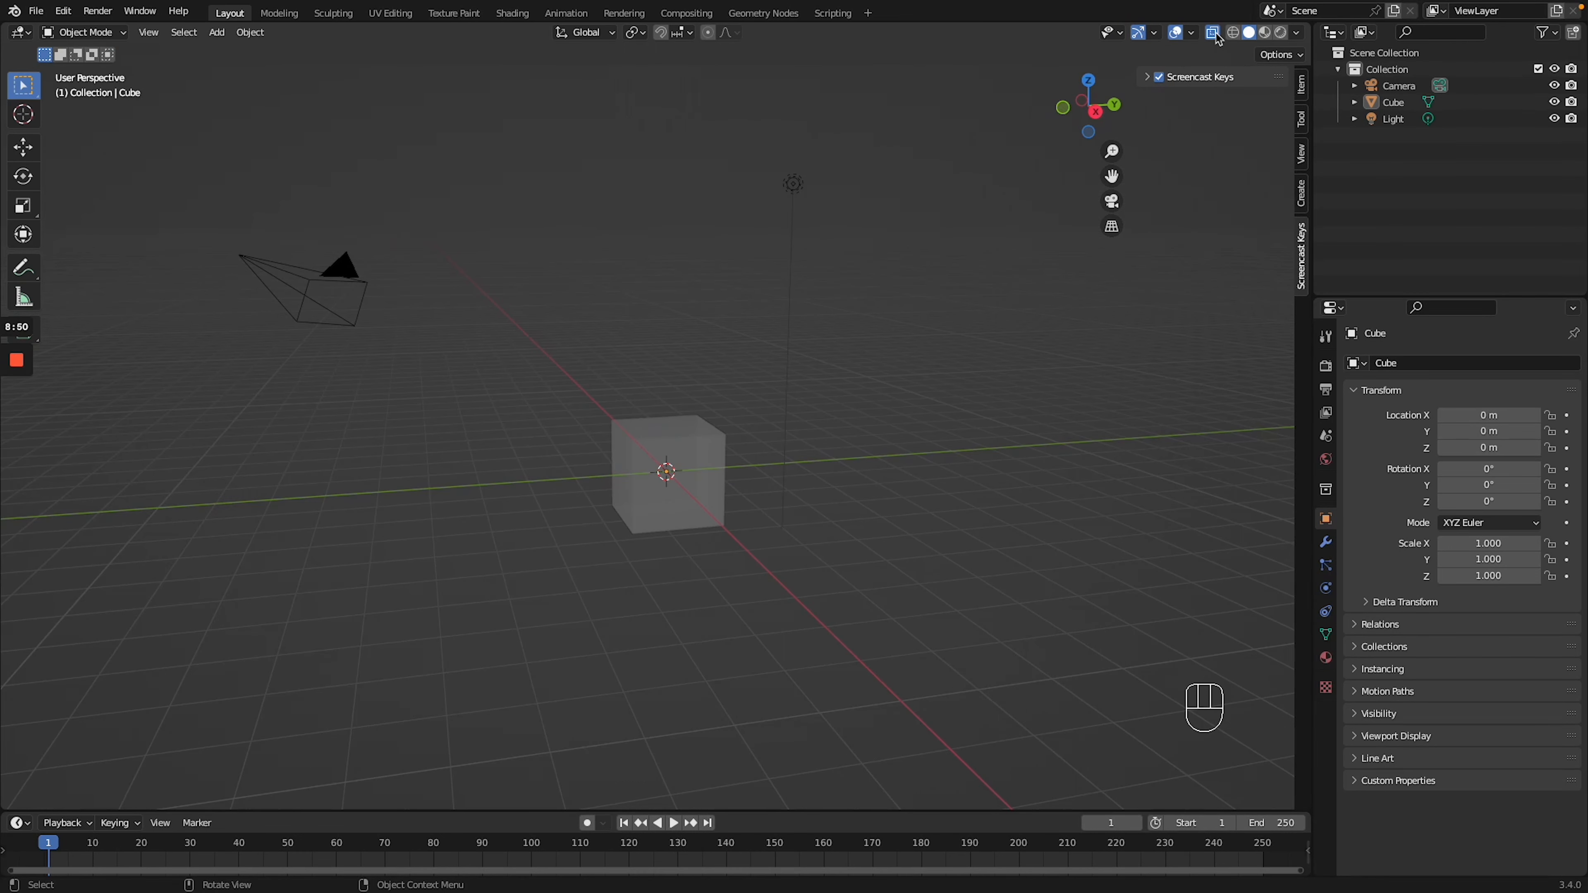
{"action": "left_click", "coordinate": [1213, 33]}
{"action": "left_click", "coordinate": [1213, 33]}
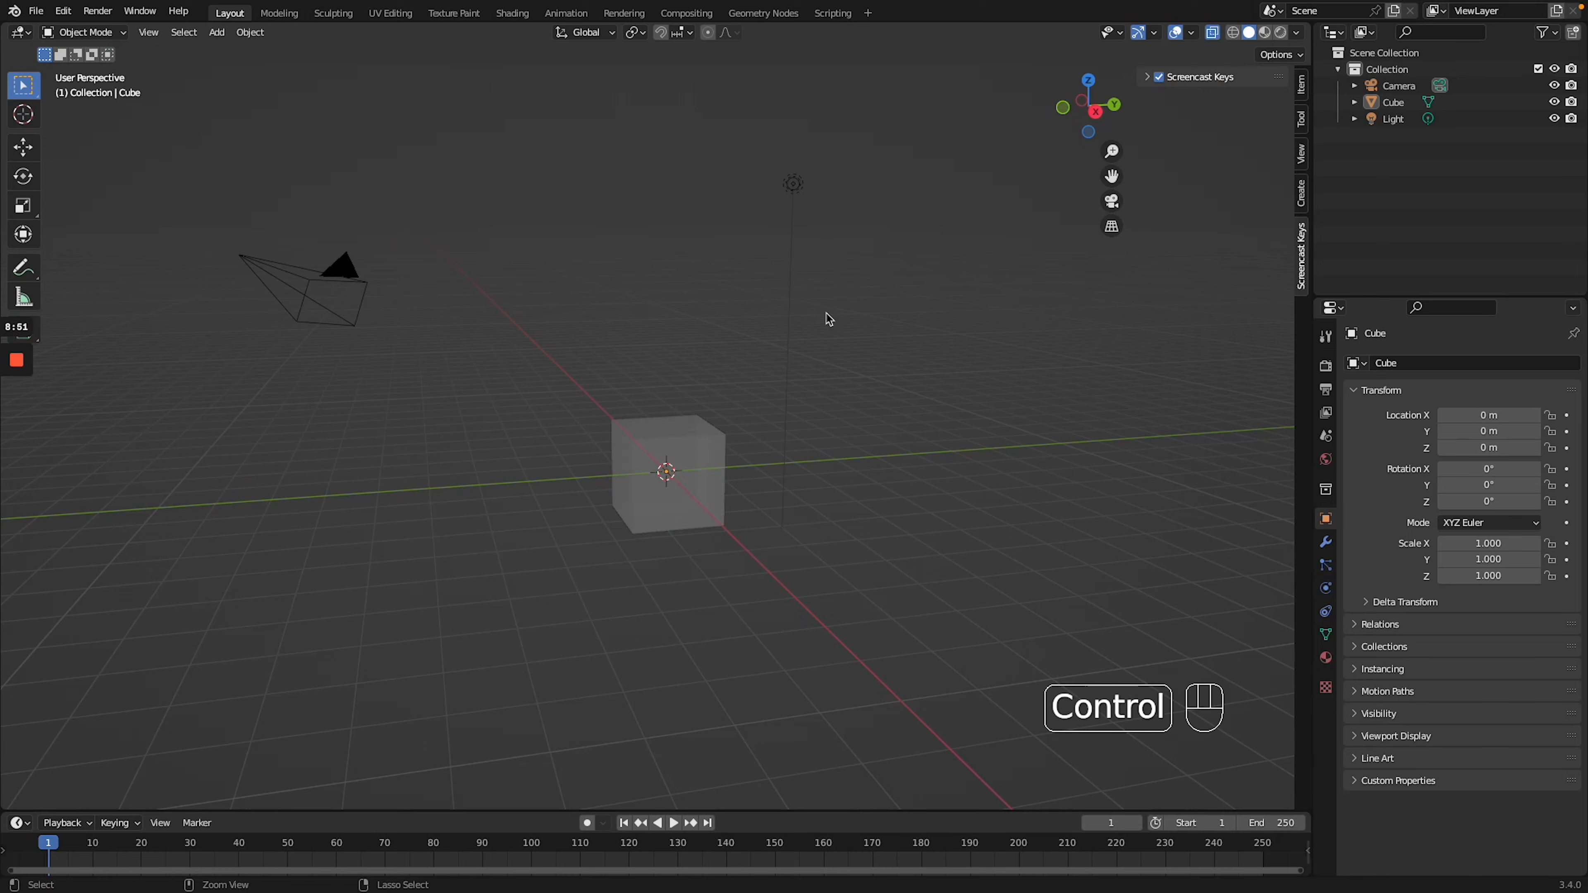
{"action": "middle_click_drag", "start_coordinate": [828, 318], "coordinate": [826, 319], "text": "ctrl"}
{"action": "left_click", "coordinate": [1220, 39]}
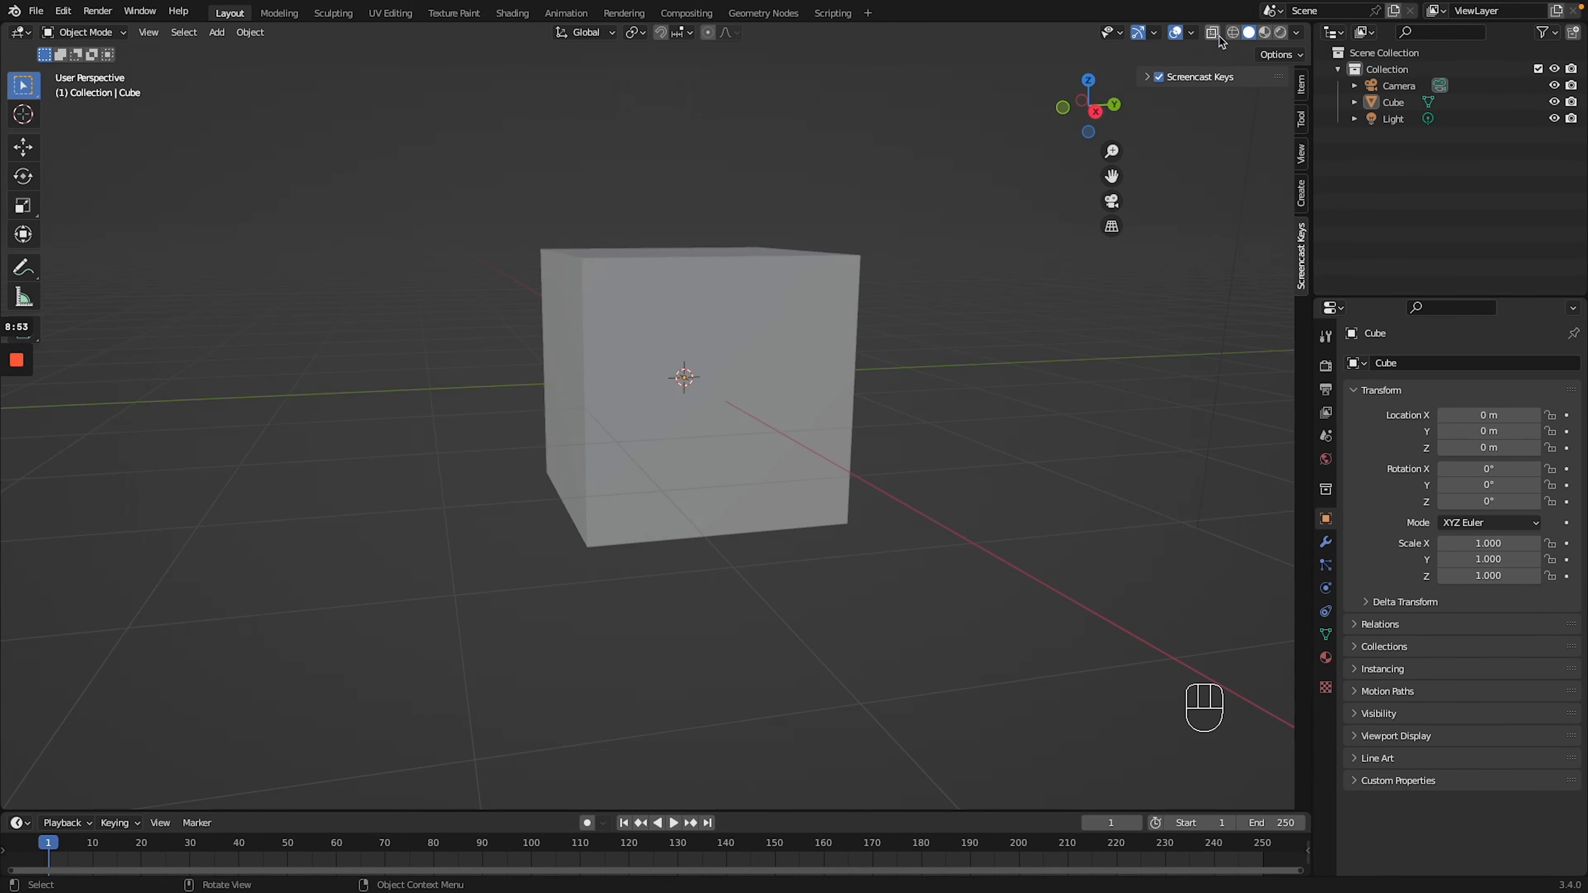
View the cube in Edit Mode with X-ray enabled and return to Object Mode
{"action": "key", "text": "Tab"}
{"action": "left_click", "coordinate": [807, 261]}
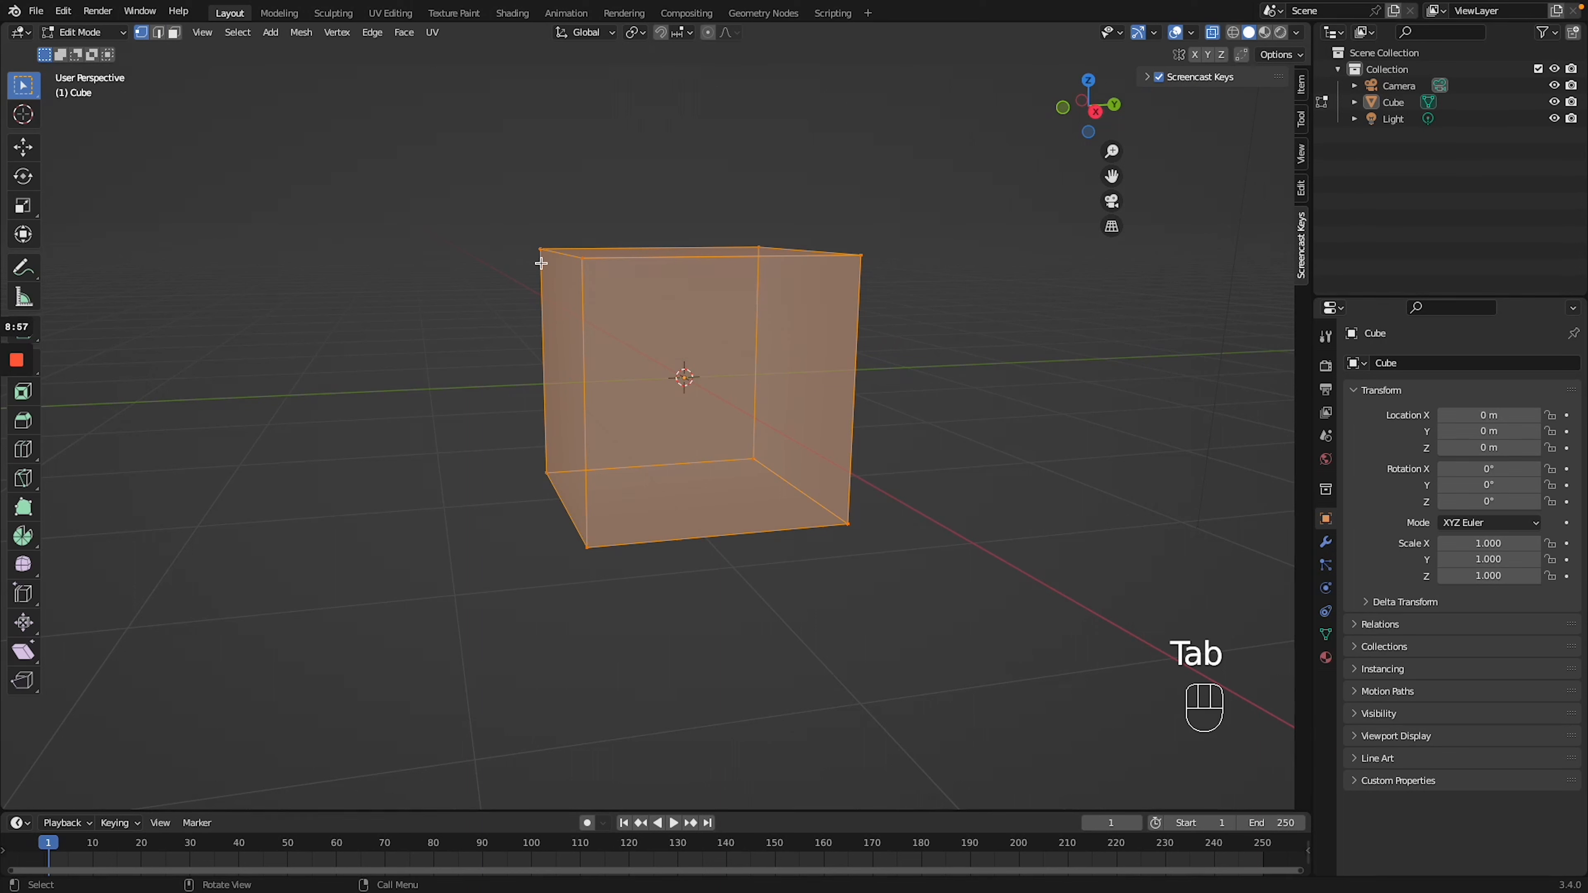
{"action": "key", "text": "Tab"}
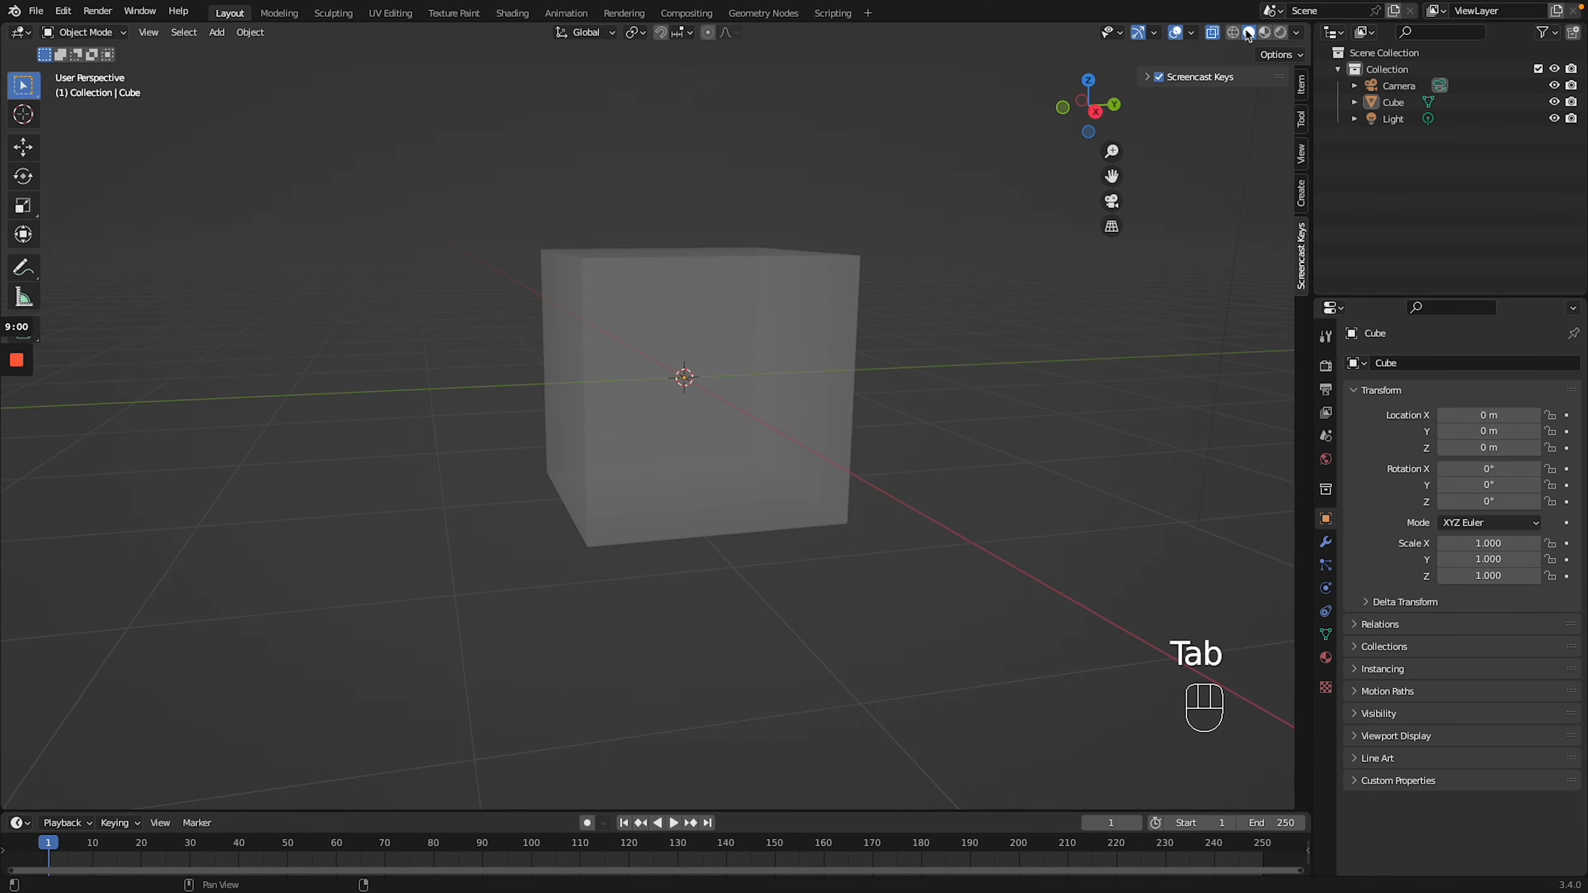
Turn off X-ray, view the cube in Wireframe shading from another angle, and return to Solid shading
{"action": "left_click", "coordinate": [1213, 32]}
{"action": "left_click", "coordinate": [1235, 34]}
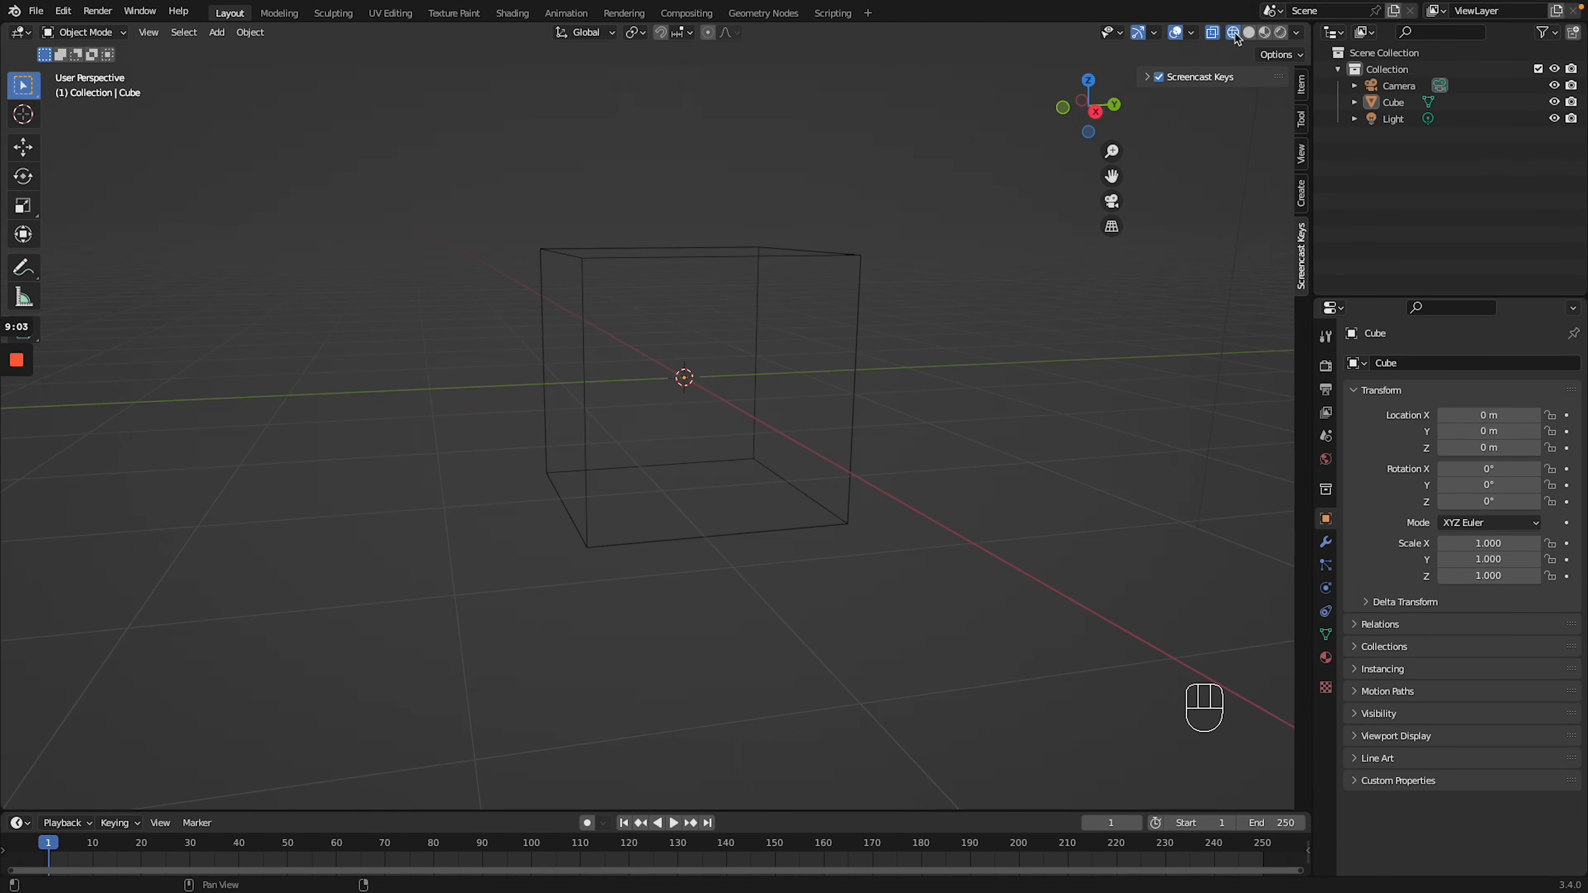
{"action": "middle_click_drag", "start_coordinate": [637, 244], "coordinate": [645, 252]}
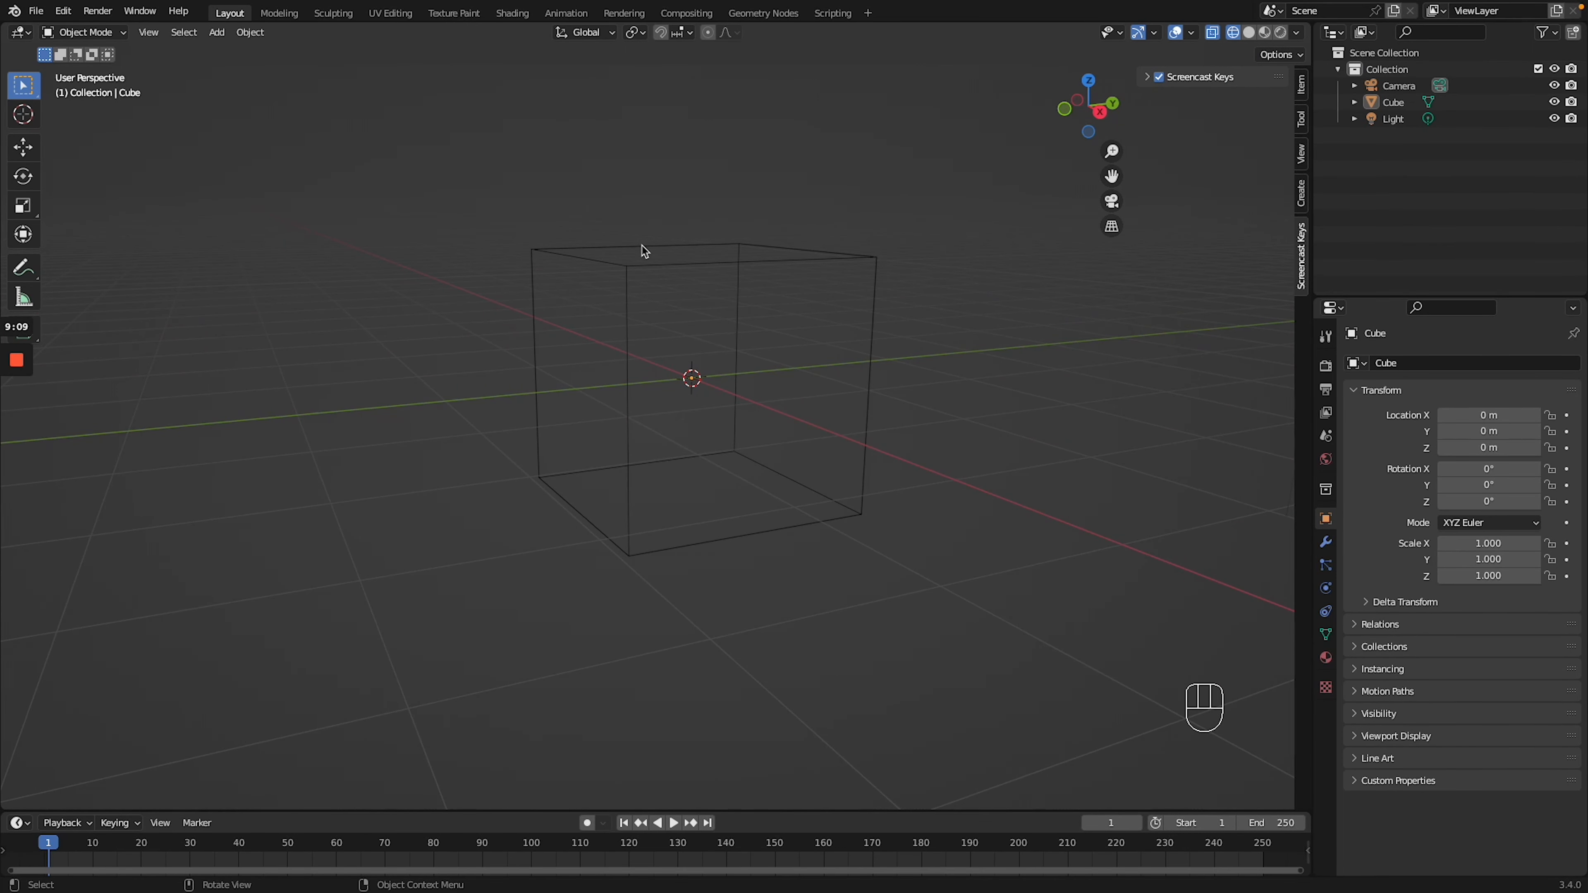
{"action": "left_click", "coordinate": [1250, 34]}
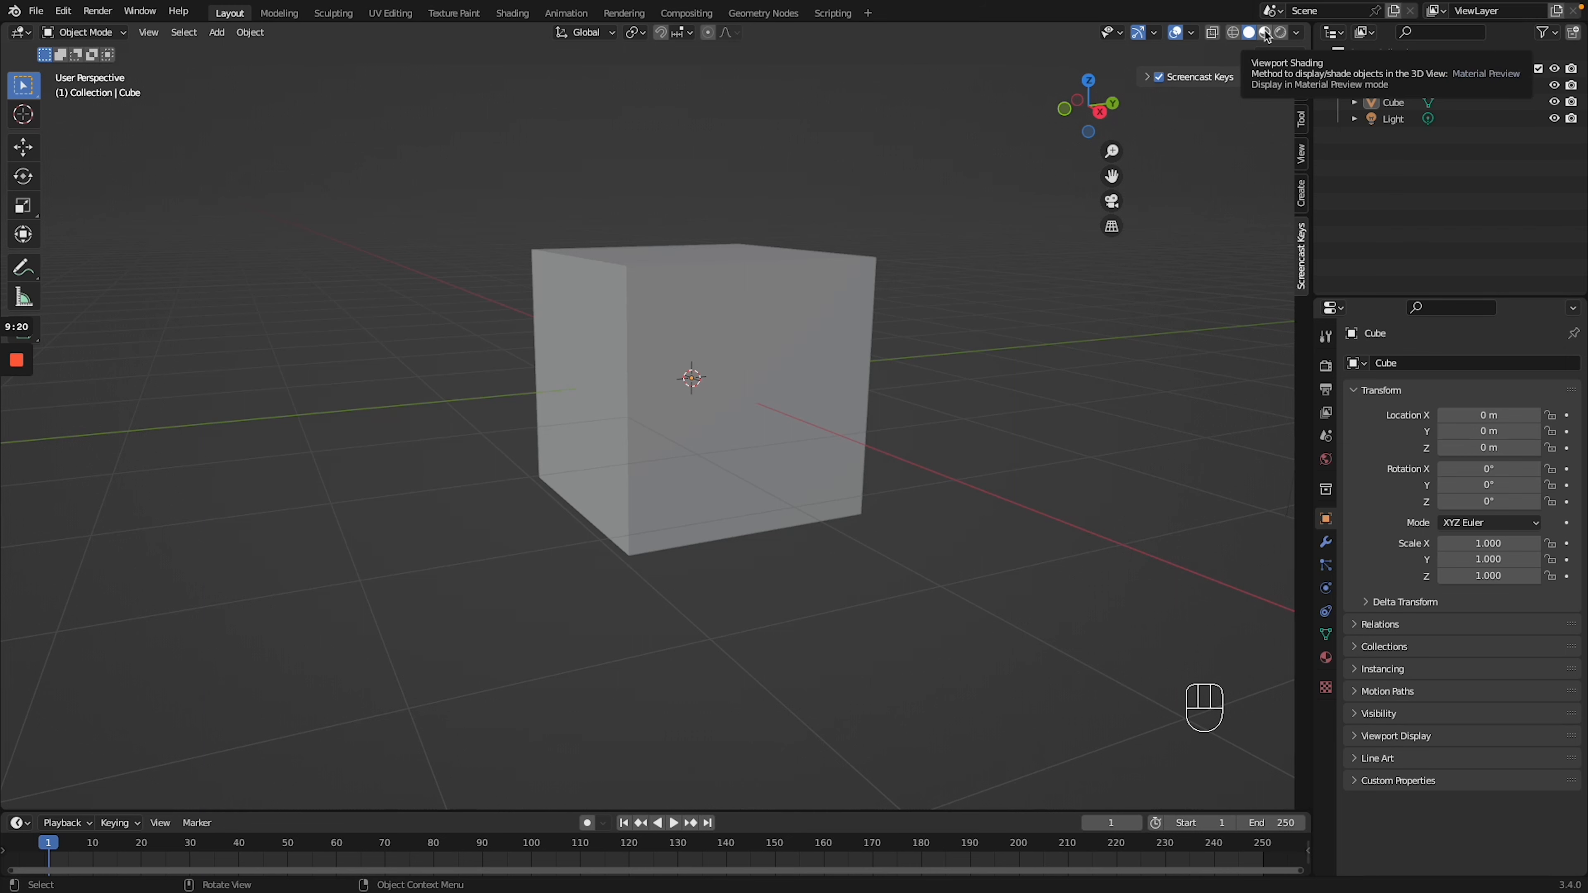
View the cube in Material Preview shading and switch to Rendered shading with the camera and light in view
{"action": "left_click", "coordinate": [1264, 33]}
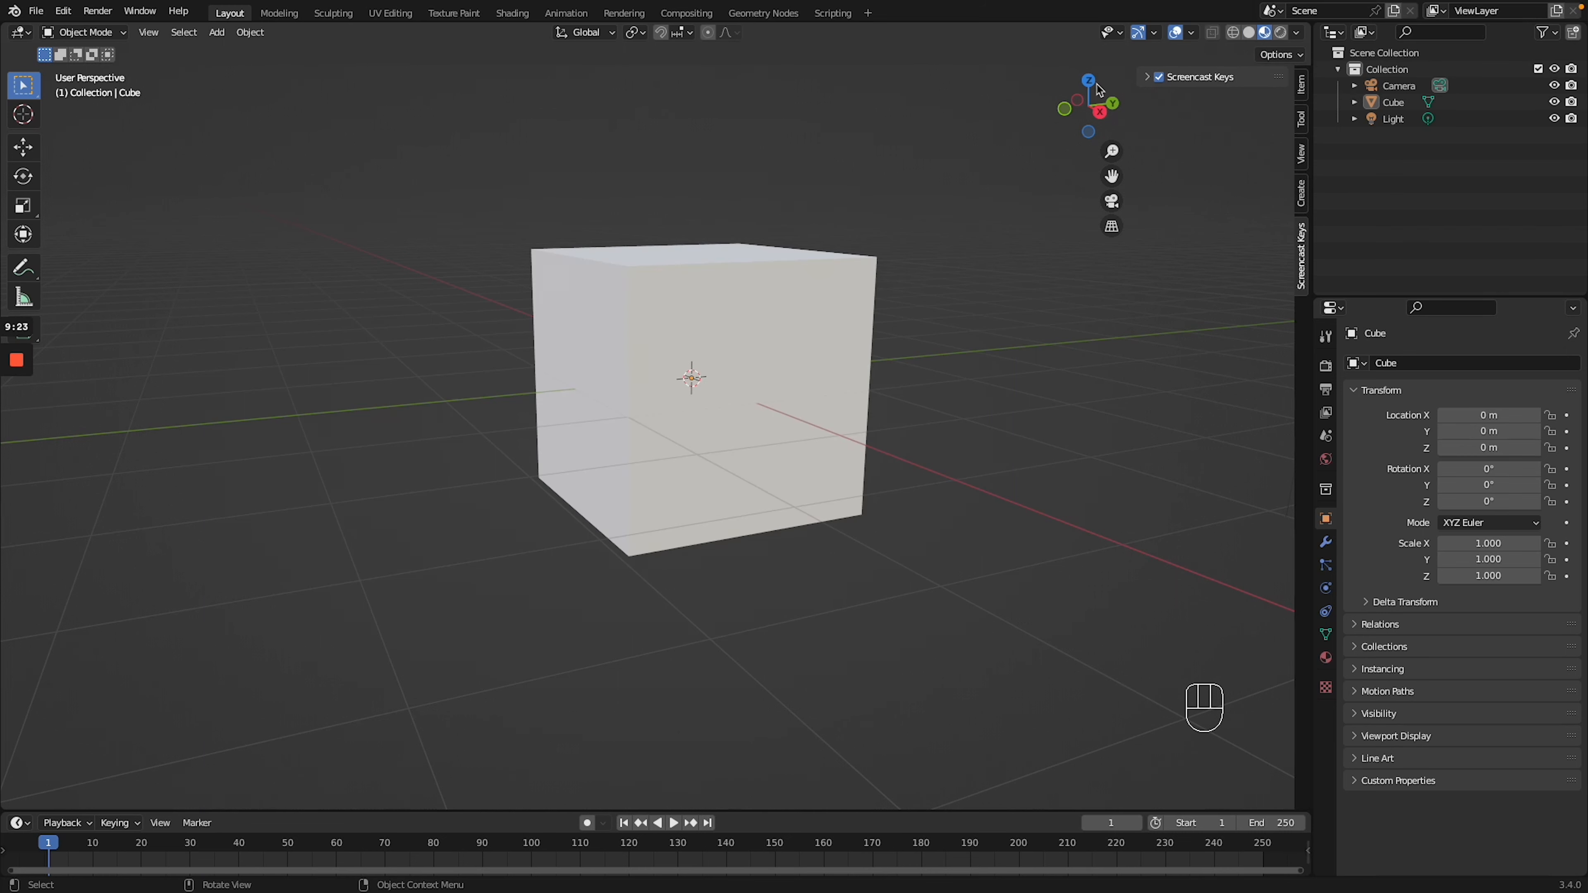
{"action": "middle_click_drag", "start_coordinate": [749, 213], "coordinate": [749, 213]}
{"action": "scroll", "coordinate": [749, 213], "scroll_direction": "up", "scroll_amount": 10, "text": "ctrl"}
{"action": "scroll", "coordinate": [749, 212], "scroll_direction": "down", "scroll_amount": 3}
{"action": "left_click", "coordinate": [1282, 33]}
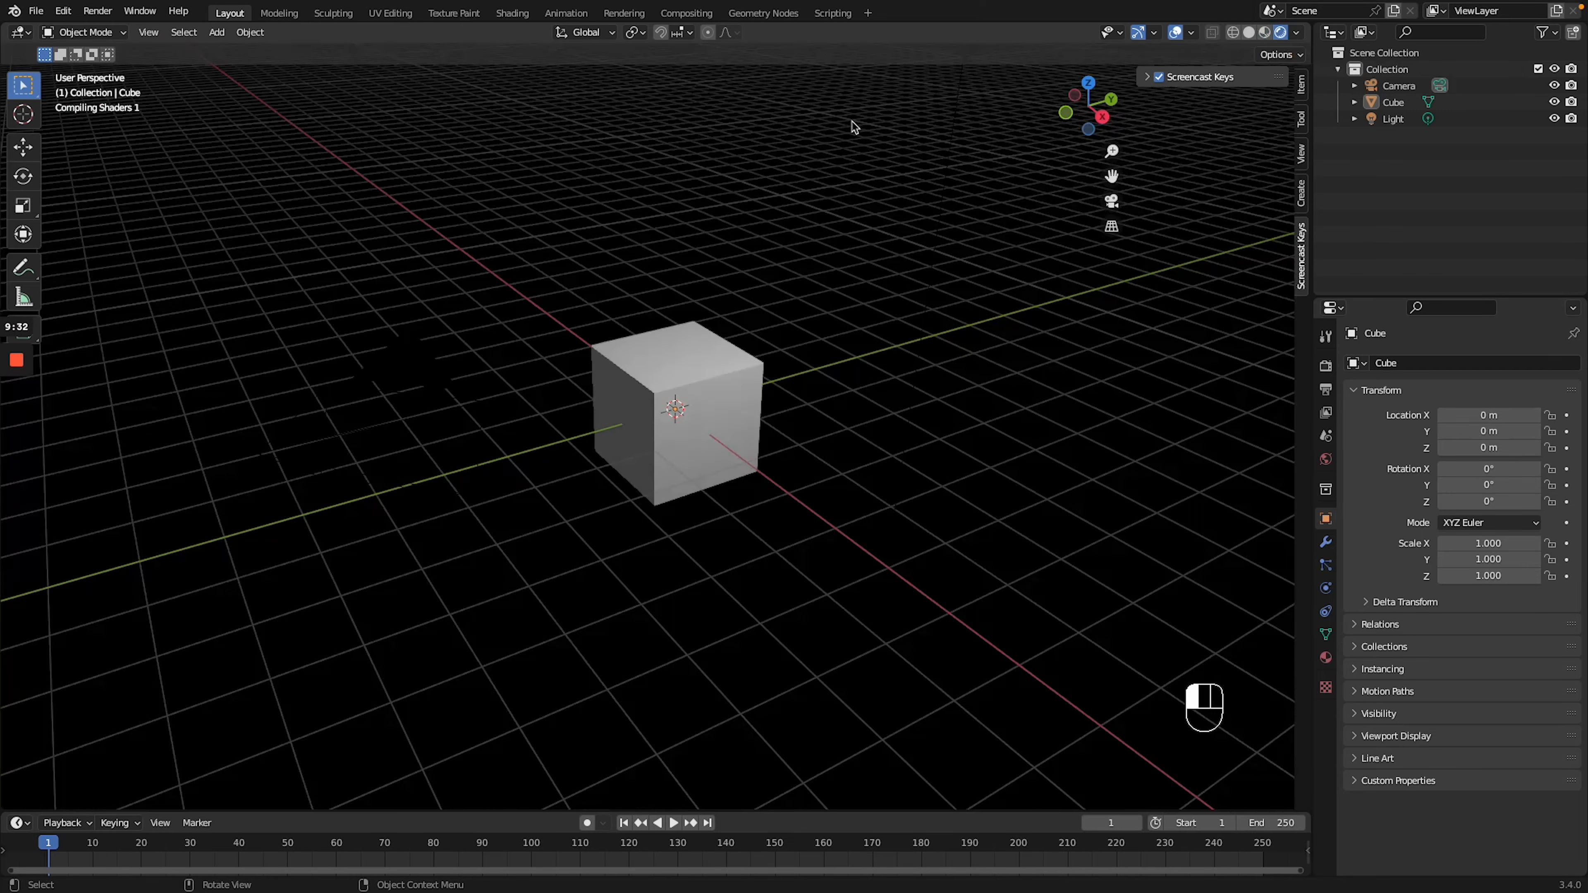
{"action": "scroll", "coordinate": [963, 161], "scroll_direction": "down", "scroll_amount": 2, "text": "ctrl"}
{"action": "scroll", "coordinate": [963, 161], "scroll_direction": "down", "scroll_amount": 1, "text": "ctrl"}
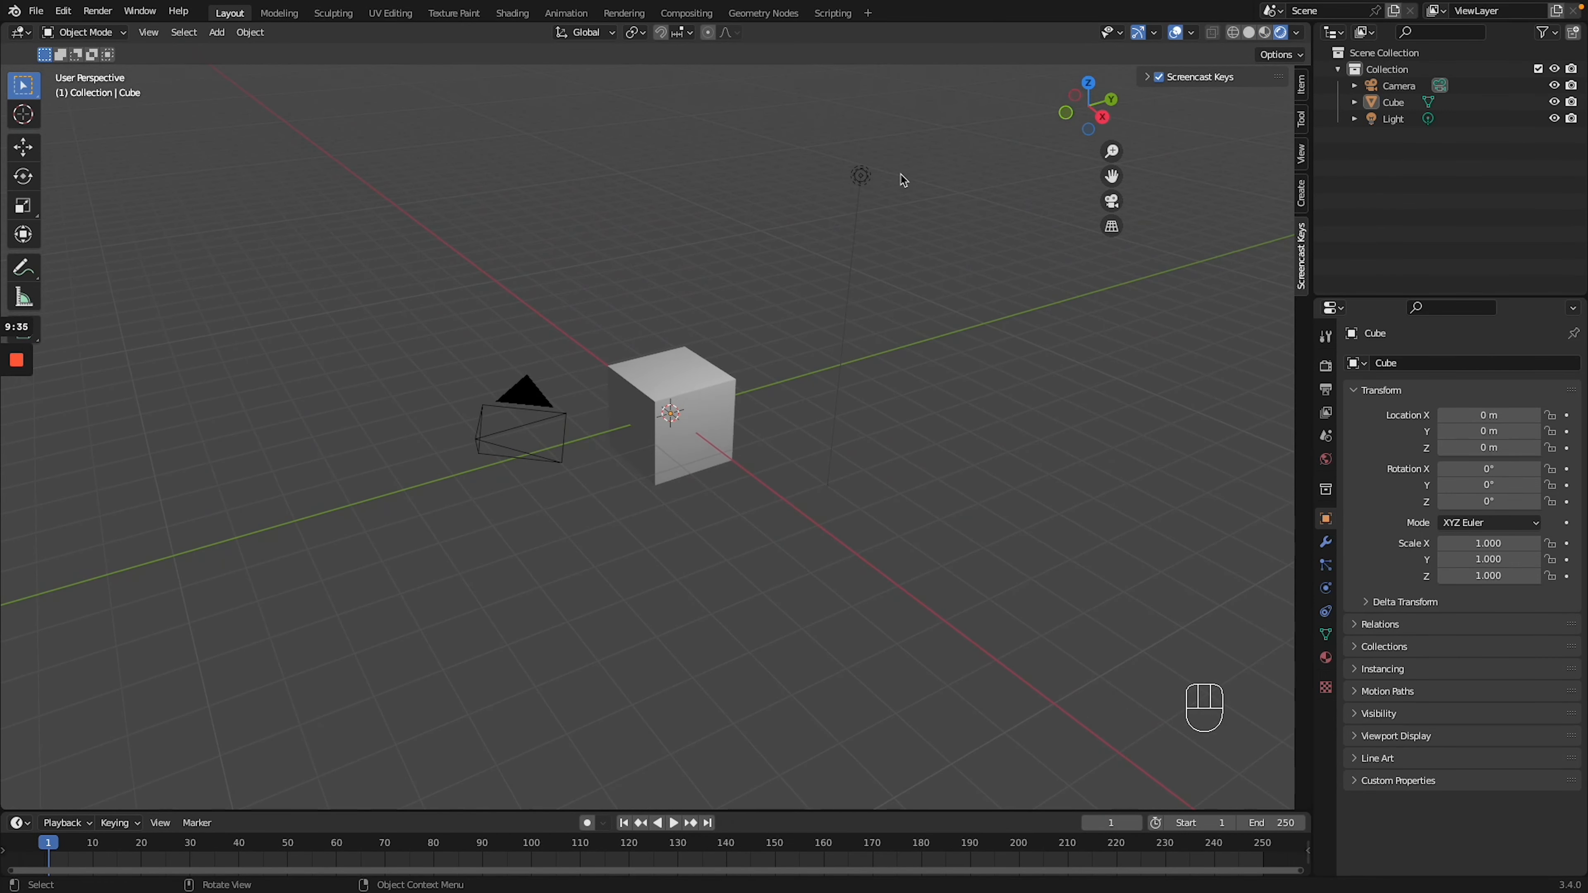
Move the light along the global X axis to a location of about X 6.2 m
{"action": "left_click", "coordinate": [862, 177]}
{"action": "key", "text": "g"}
{"action": "key", "text": "z"}
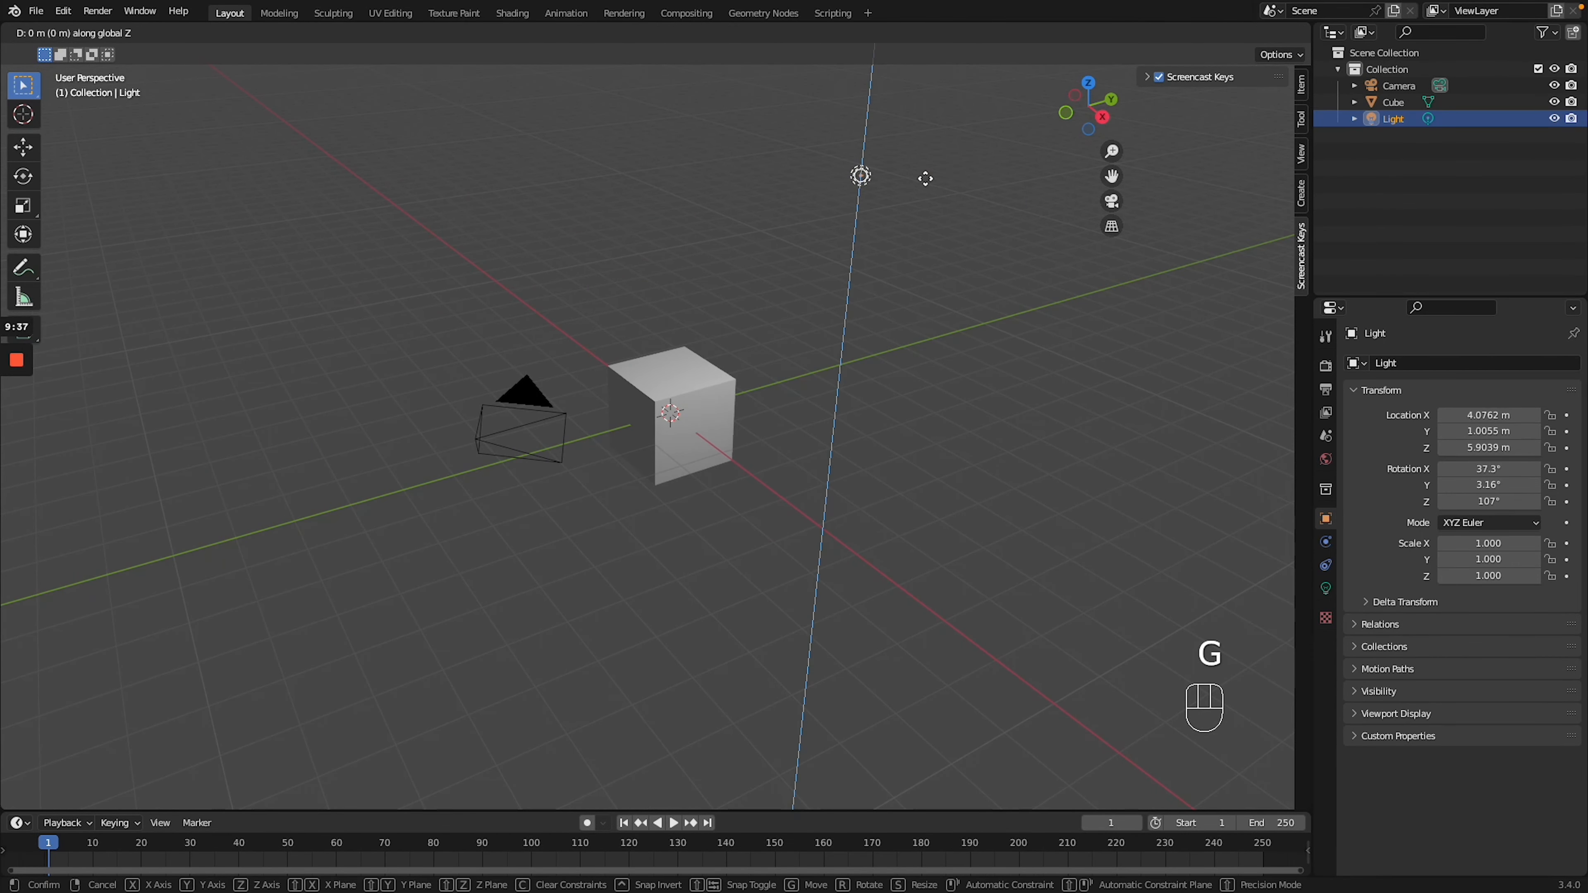
{"action": "key", "text": "x"}
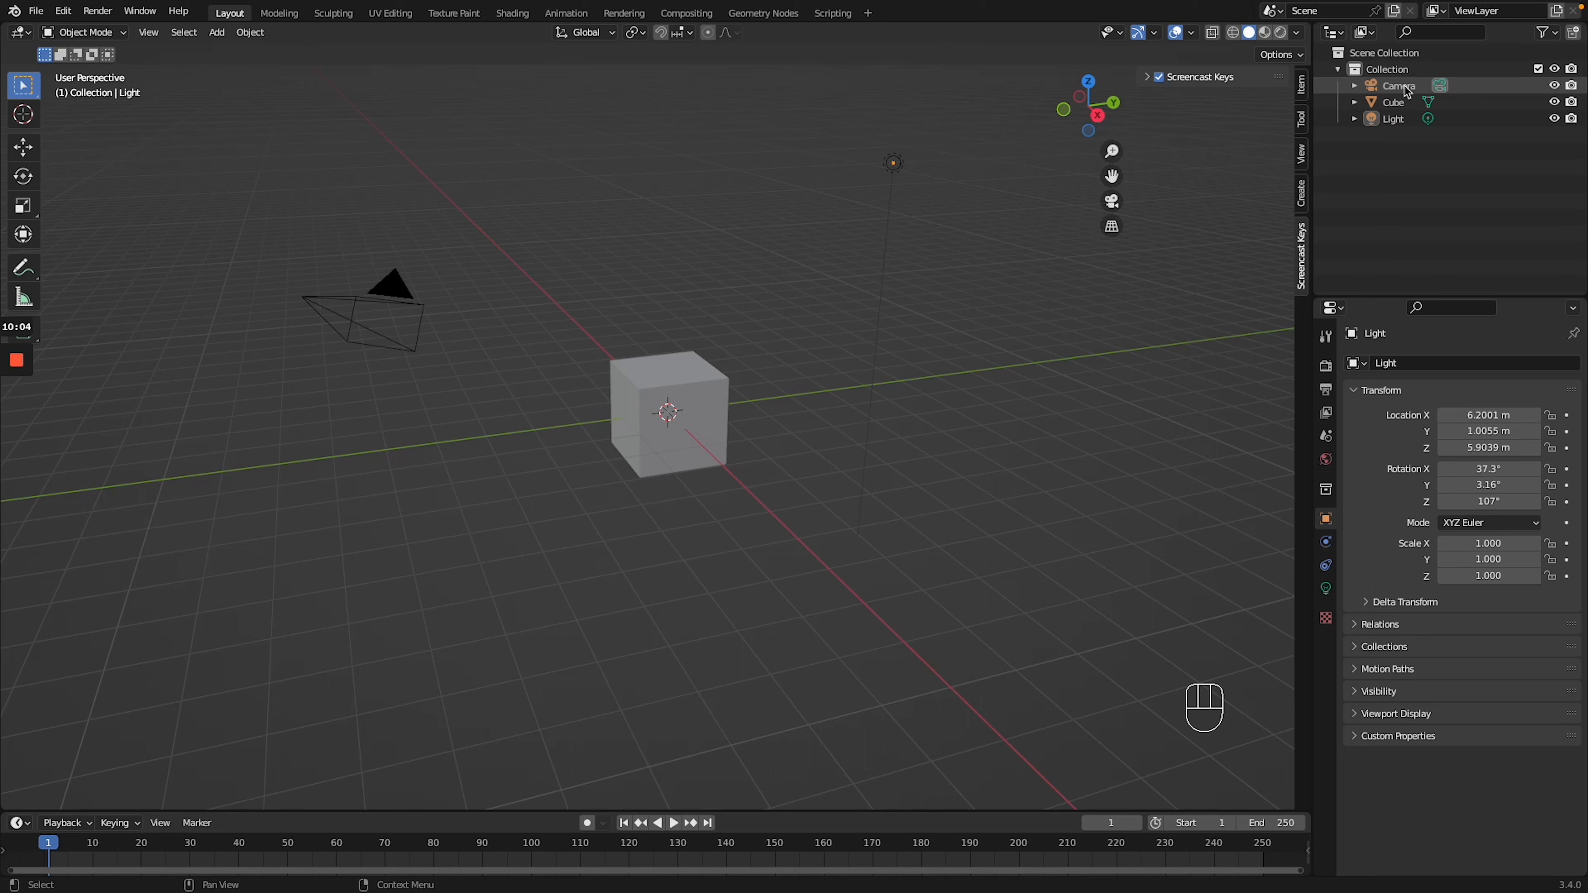
Select the camera, cube and light one after another in the scene collection, opening their names for editing without changing them
{"action": "left_click", "coordinate": [1400, 86]}
{"action": "double_click", "coordinate": [1400, 86]}
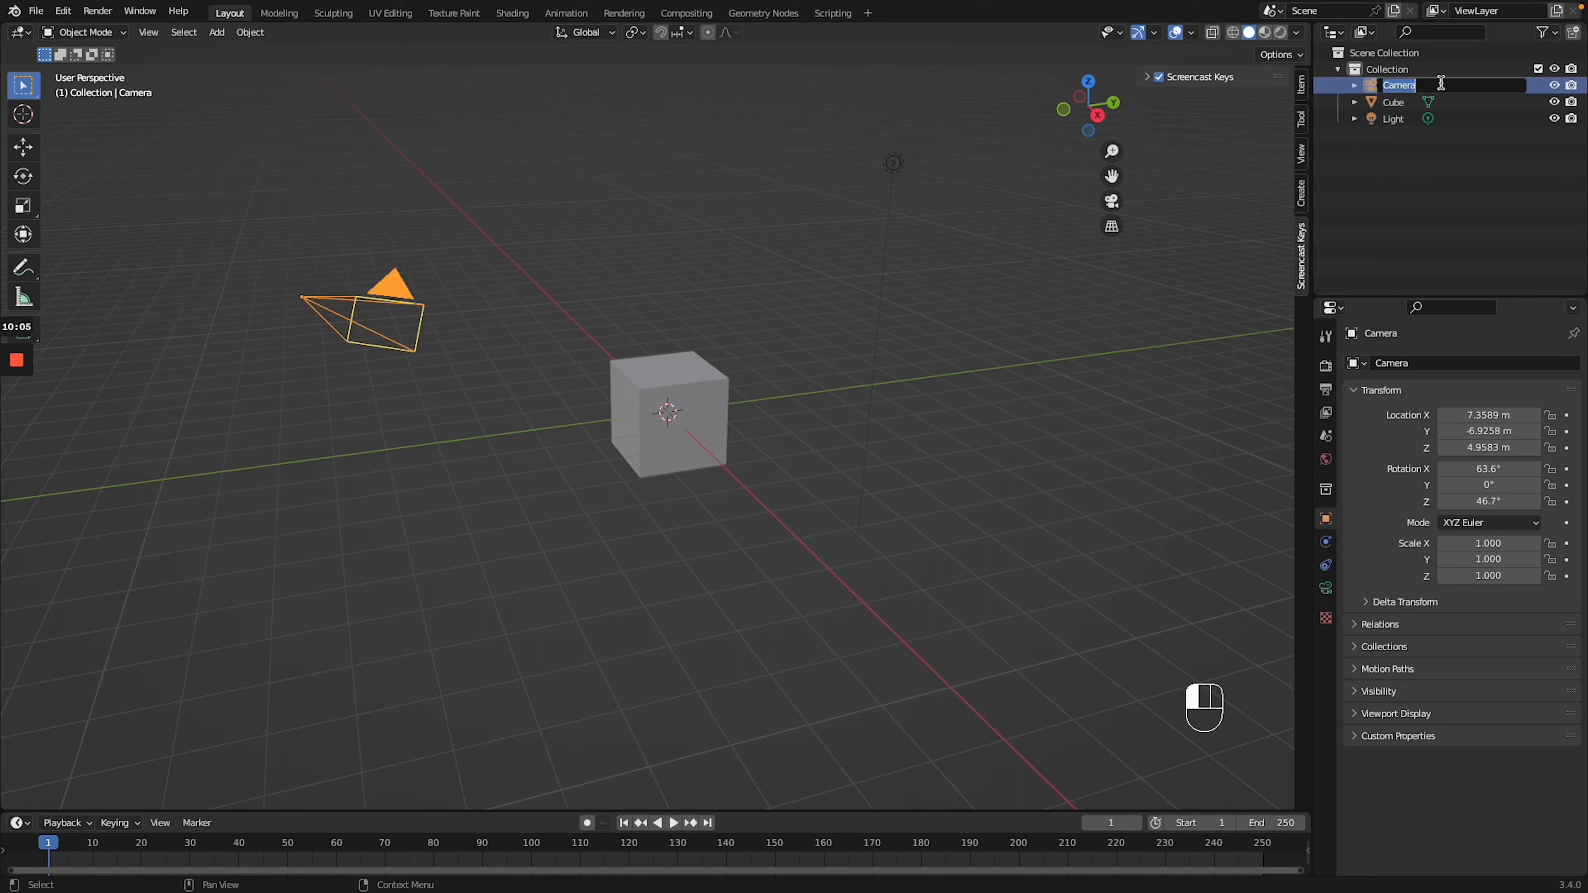
{"action": "left_click", "coordinate": [1406, 178]}
{"action": "left_click", "coordinate": [1393, 102]}
{"action": "double_click", "coordinate": [1393, 102]}
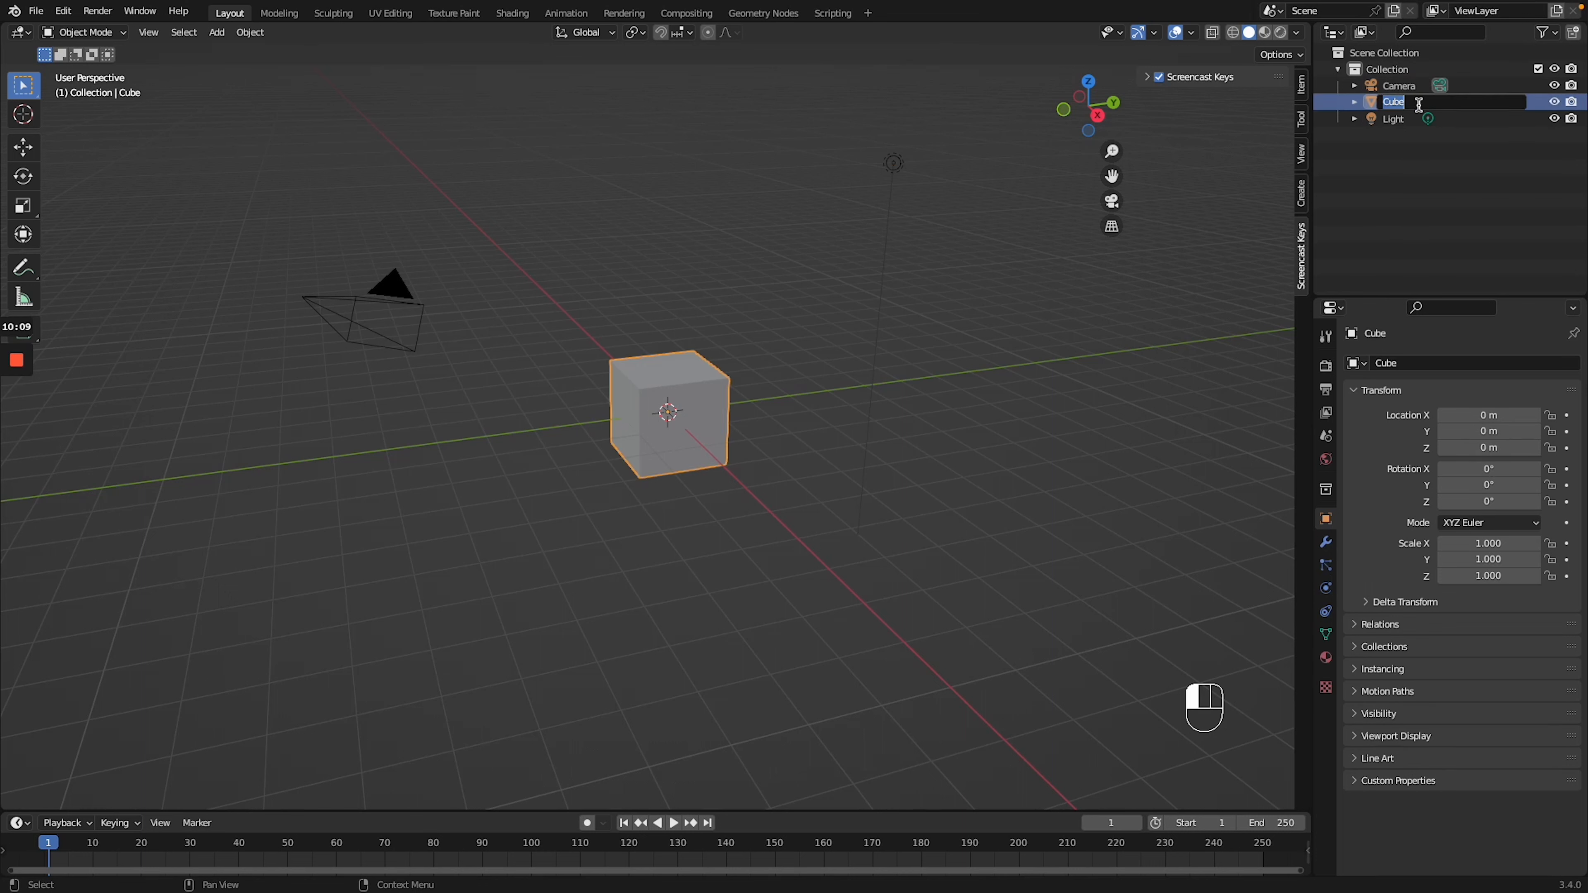
{"action": "left_click", "coordinate": [1414, 174]}
{"action": "left_click", "coordinate": [1394, 119]}
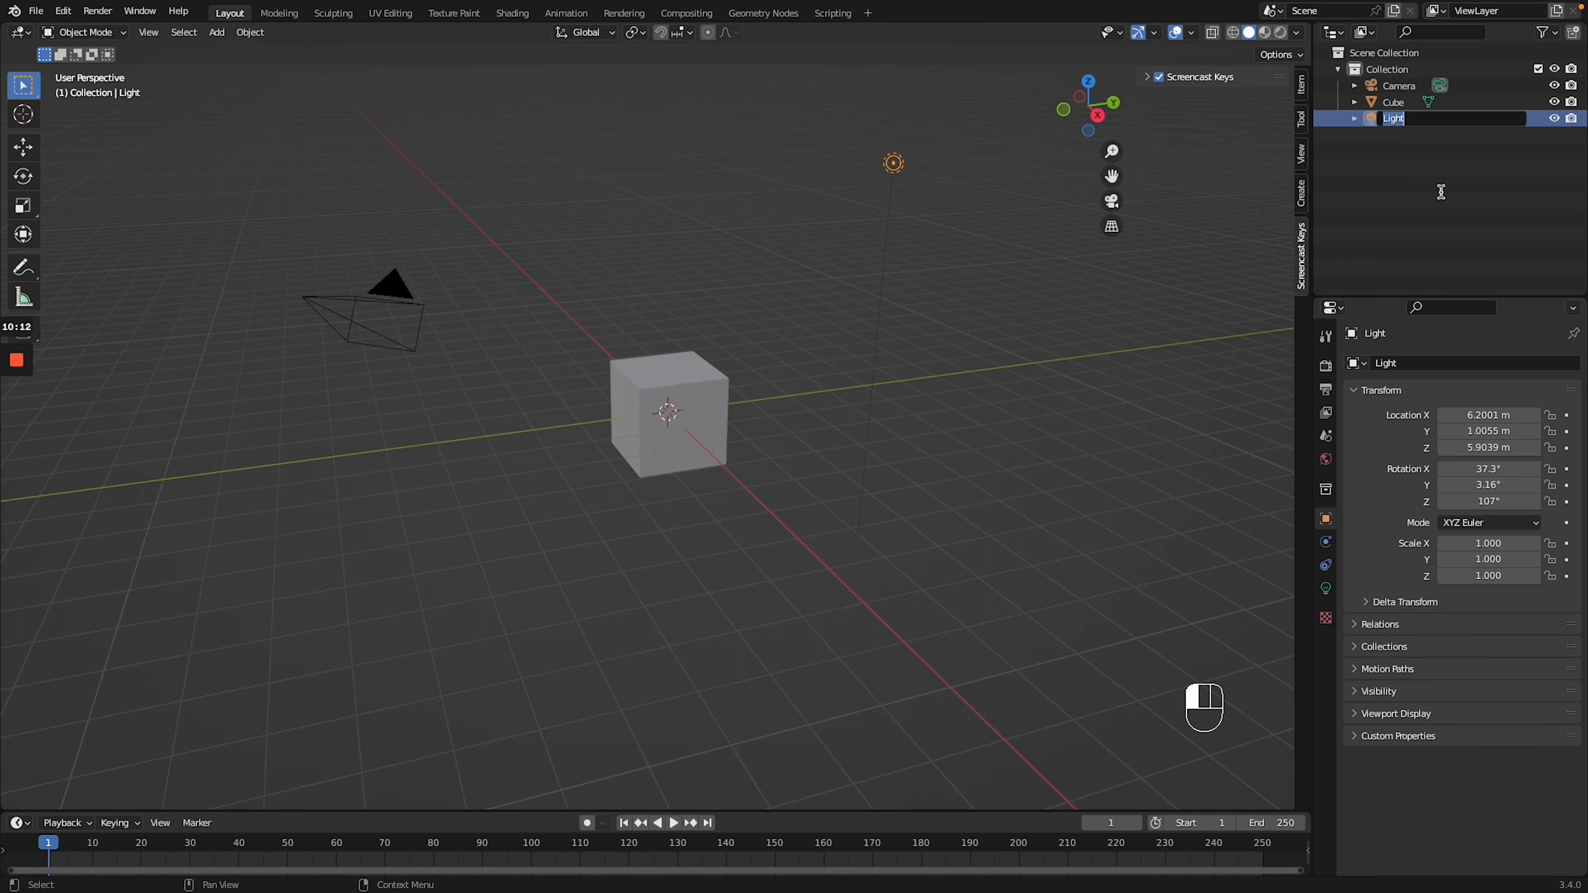
Toggle the camera's viewport visibility off and on, and hide the light and show it again
{"action": "left_click", "coordinate": [1555, 85]}
{"action": "left_click", "coordinate": [1555, 85]}
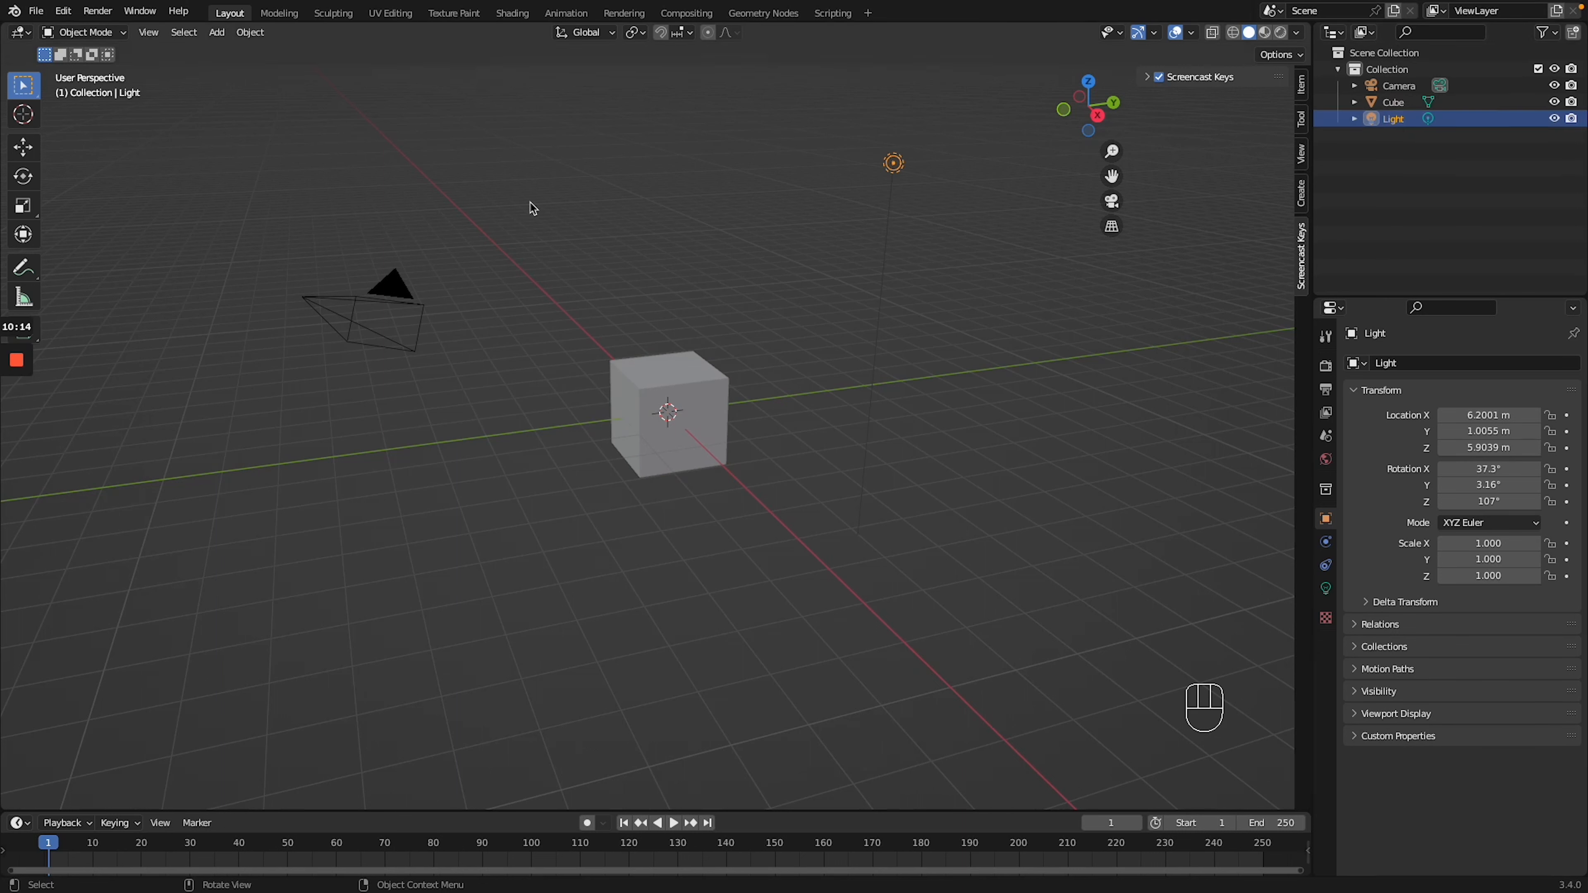
{"action": "left_click_drag", "start_coordinate": [921, 112], "coordinate": [840, 213]}
{"action": "key", "text": "h"}
{"action": "key", "text": "h"}
{"action": "left_click", "coordinate": [1554, 118]}
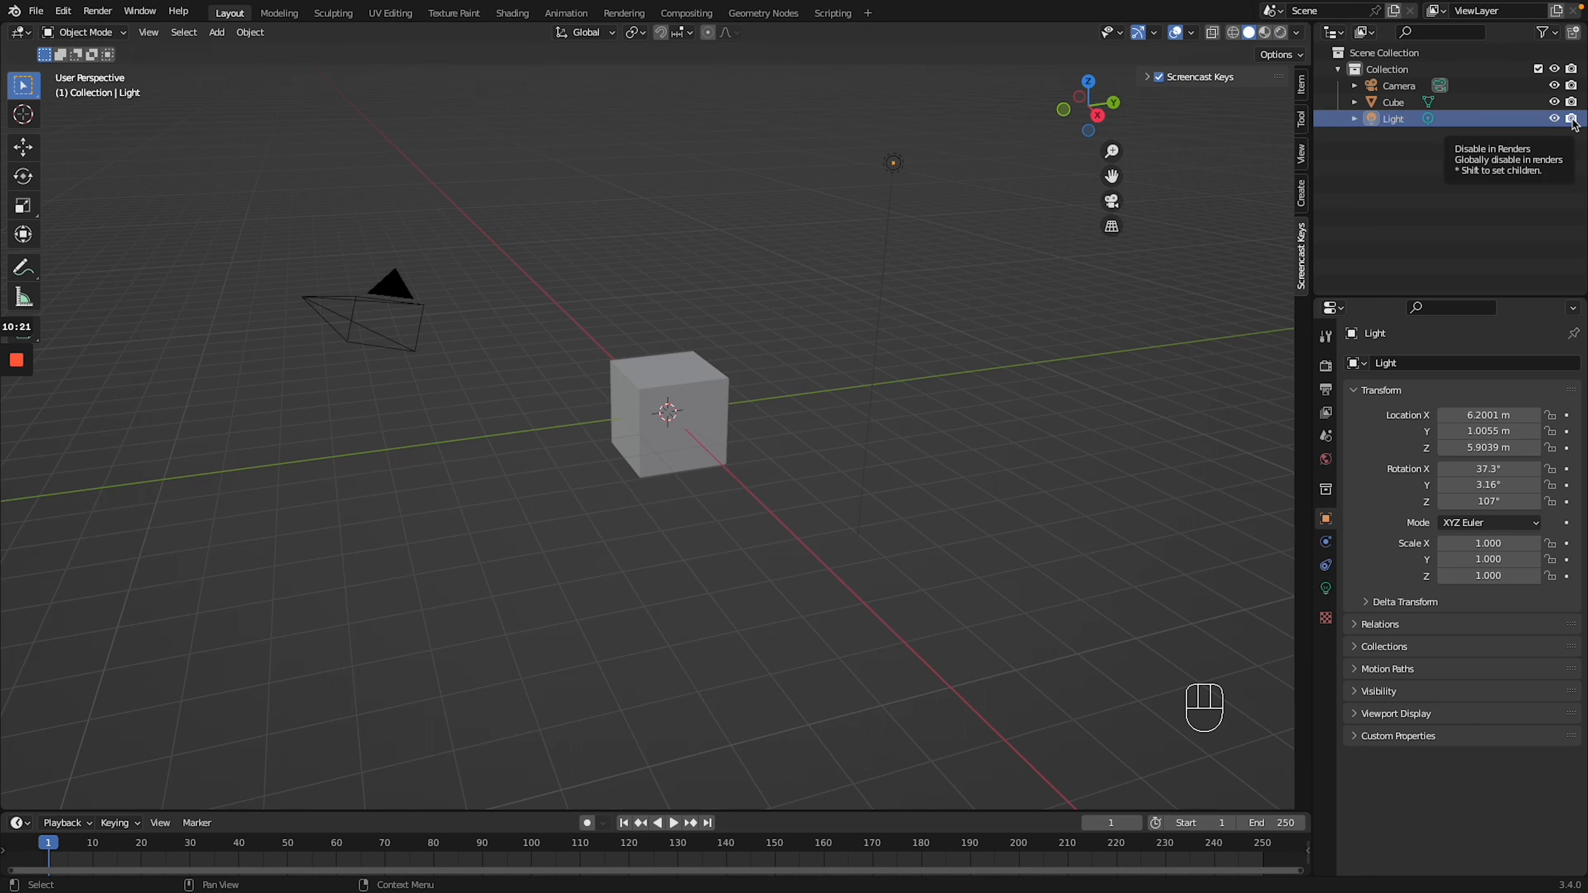
Disable the light in renders and enable it again
{"action": "left_click", "coordinate": [1572, 119]}
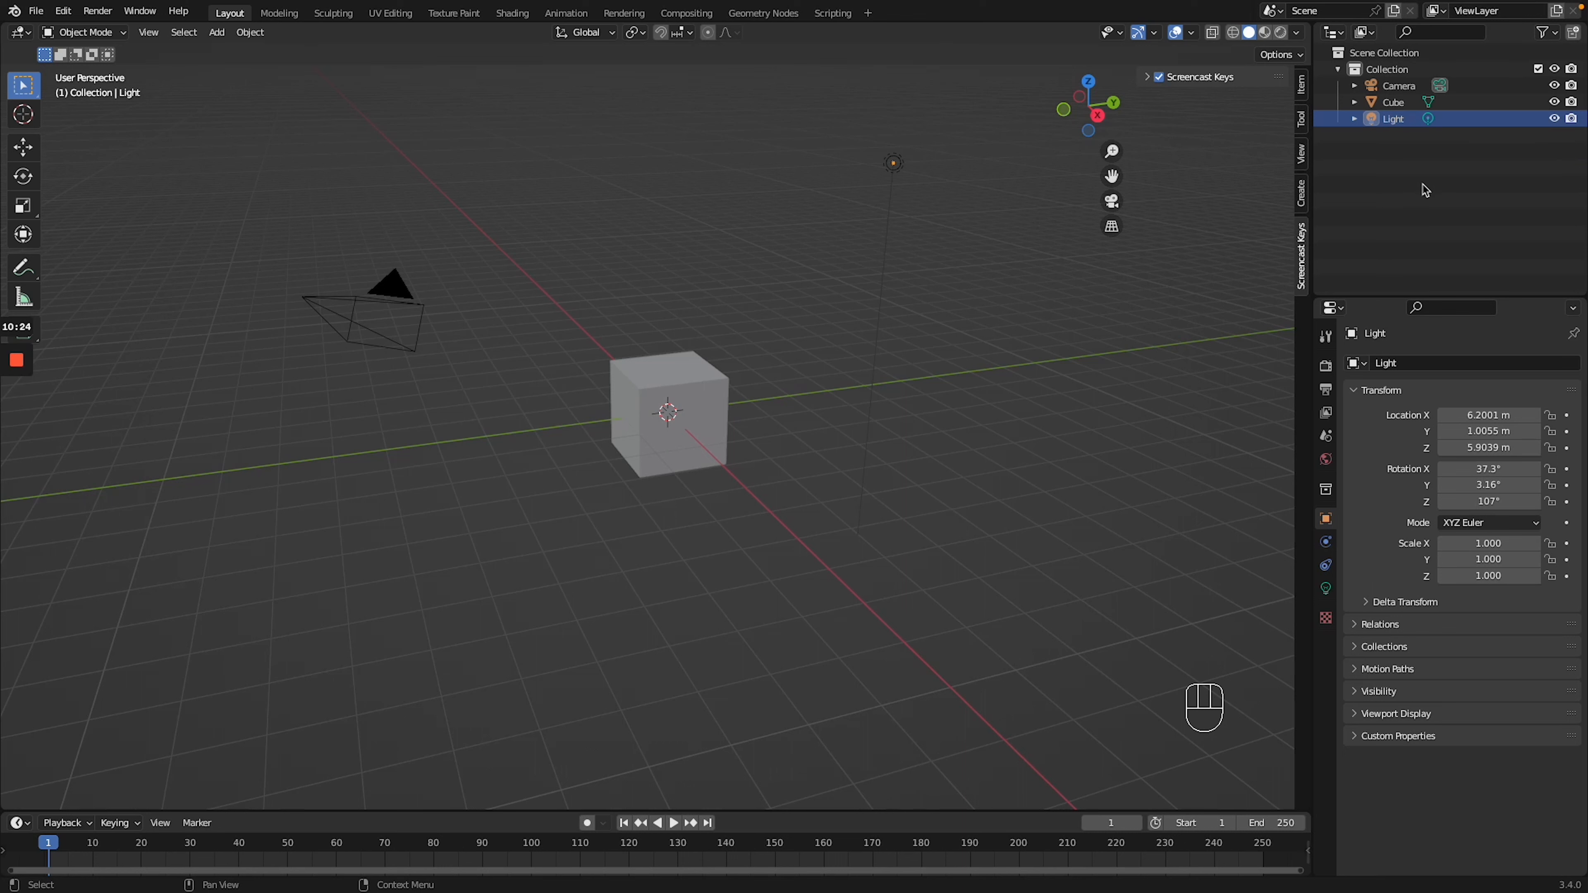
{"action": "left_click", "coordinate": [1571, 118]}
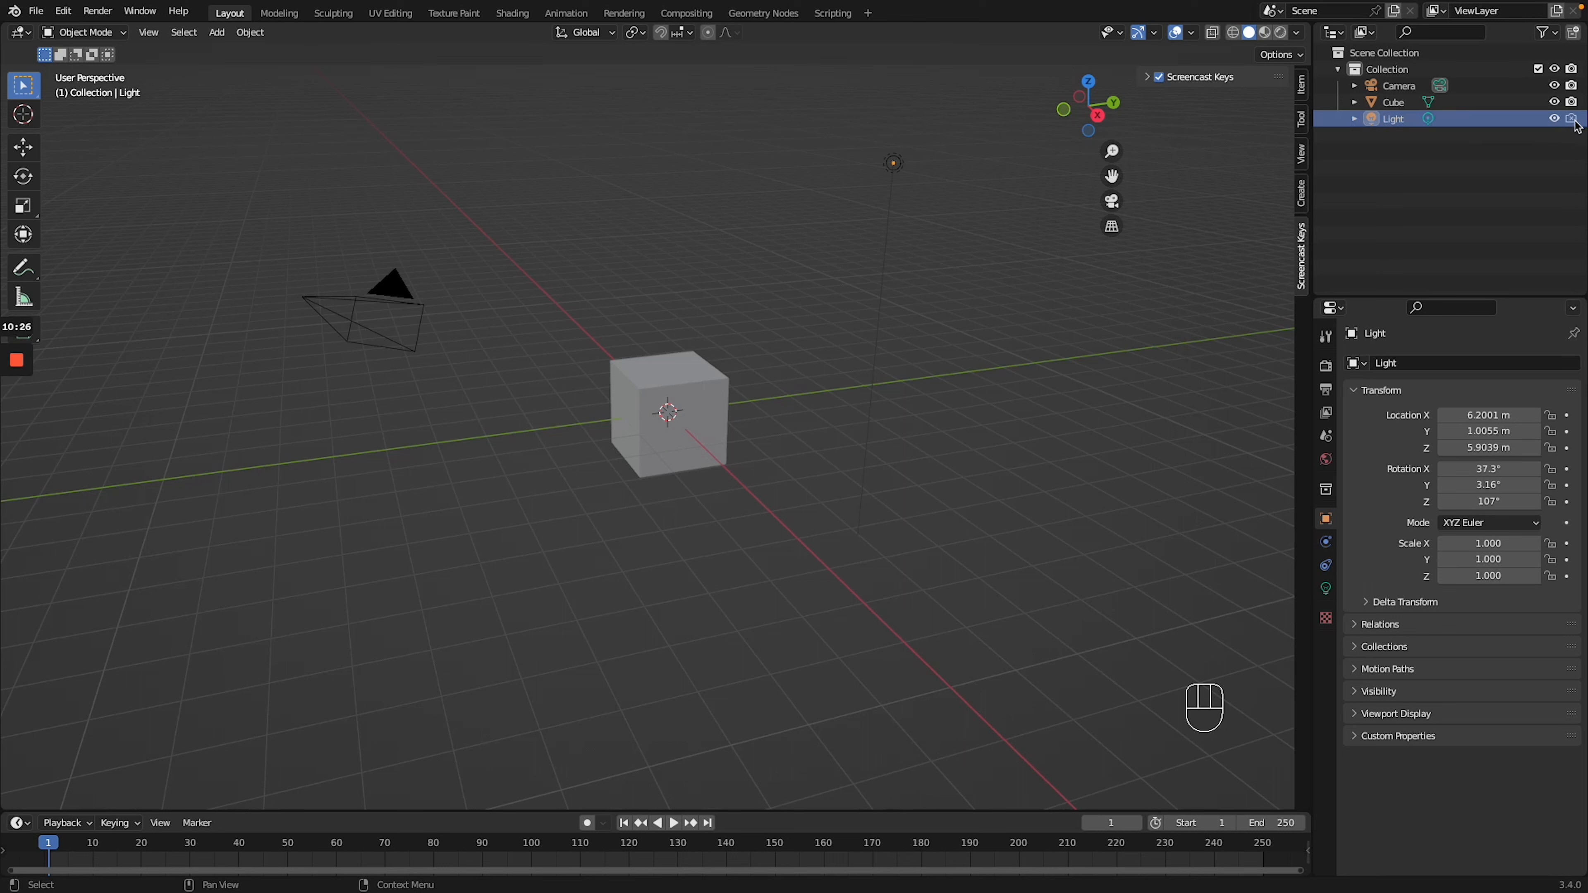
{"action": "left_click", "coordinate": [1572, 118]}
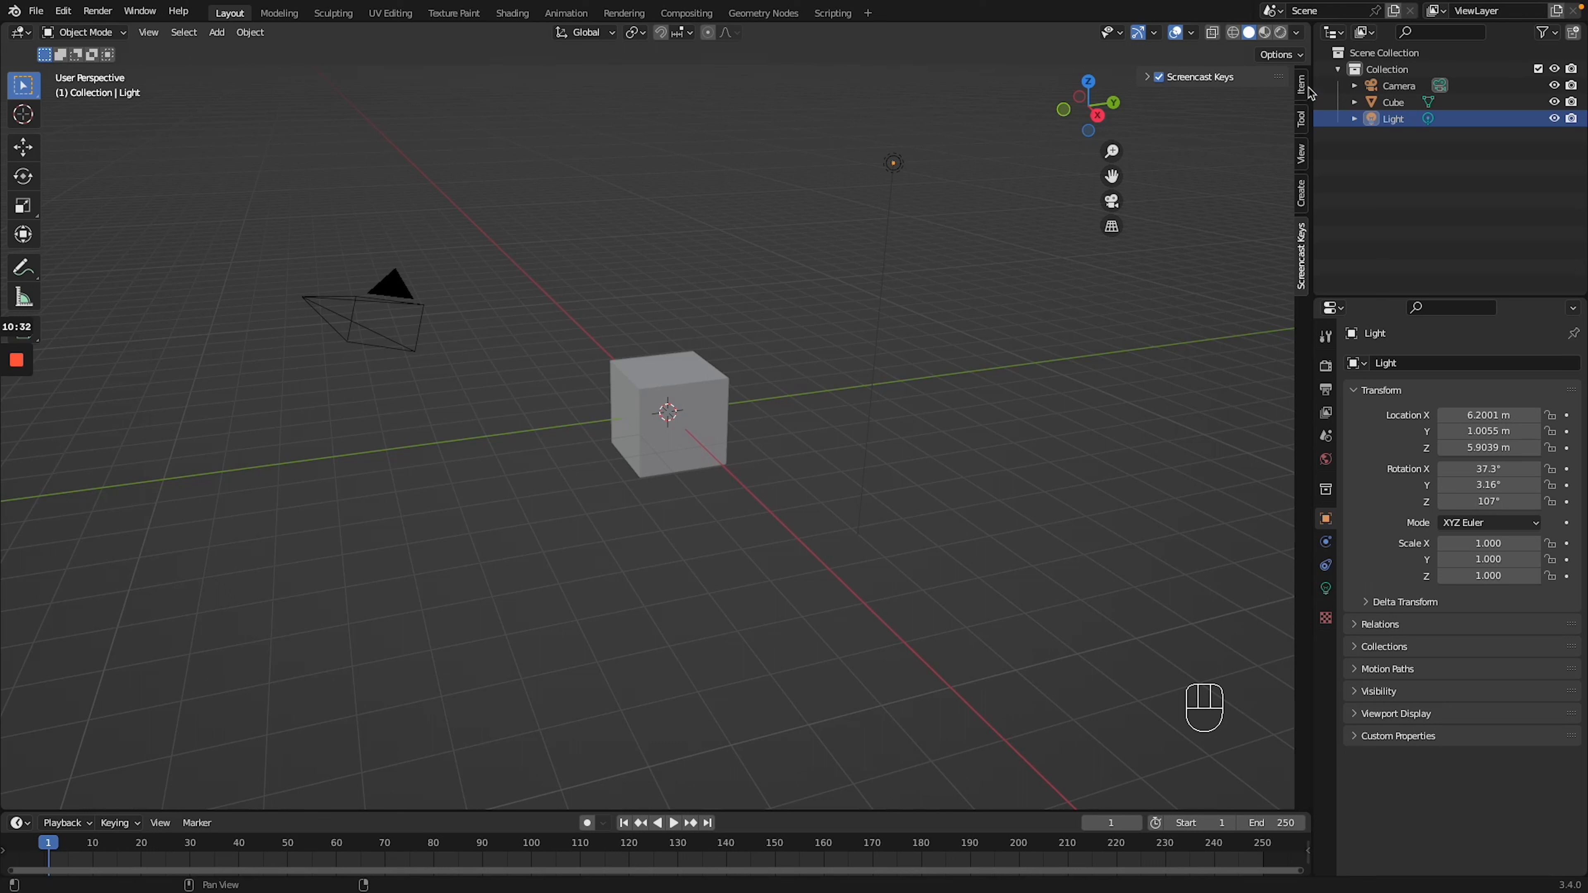
Examine the Item transform values and the active tool's options, including the Workspace settings, and select the cube
{"action": "left_click", "coordinate": [1302, 94]}
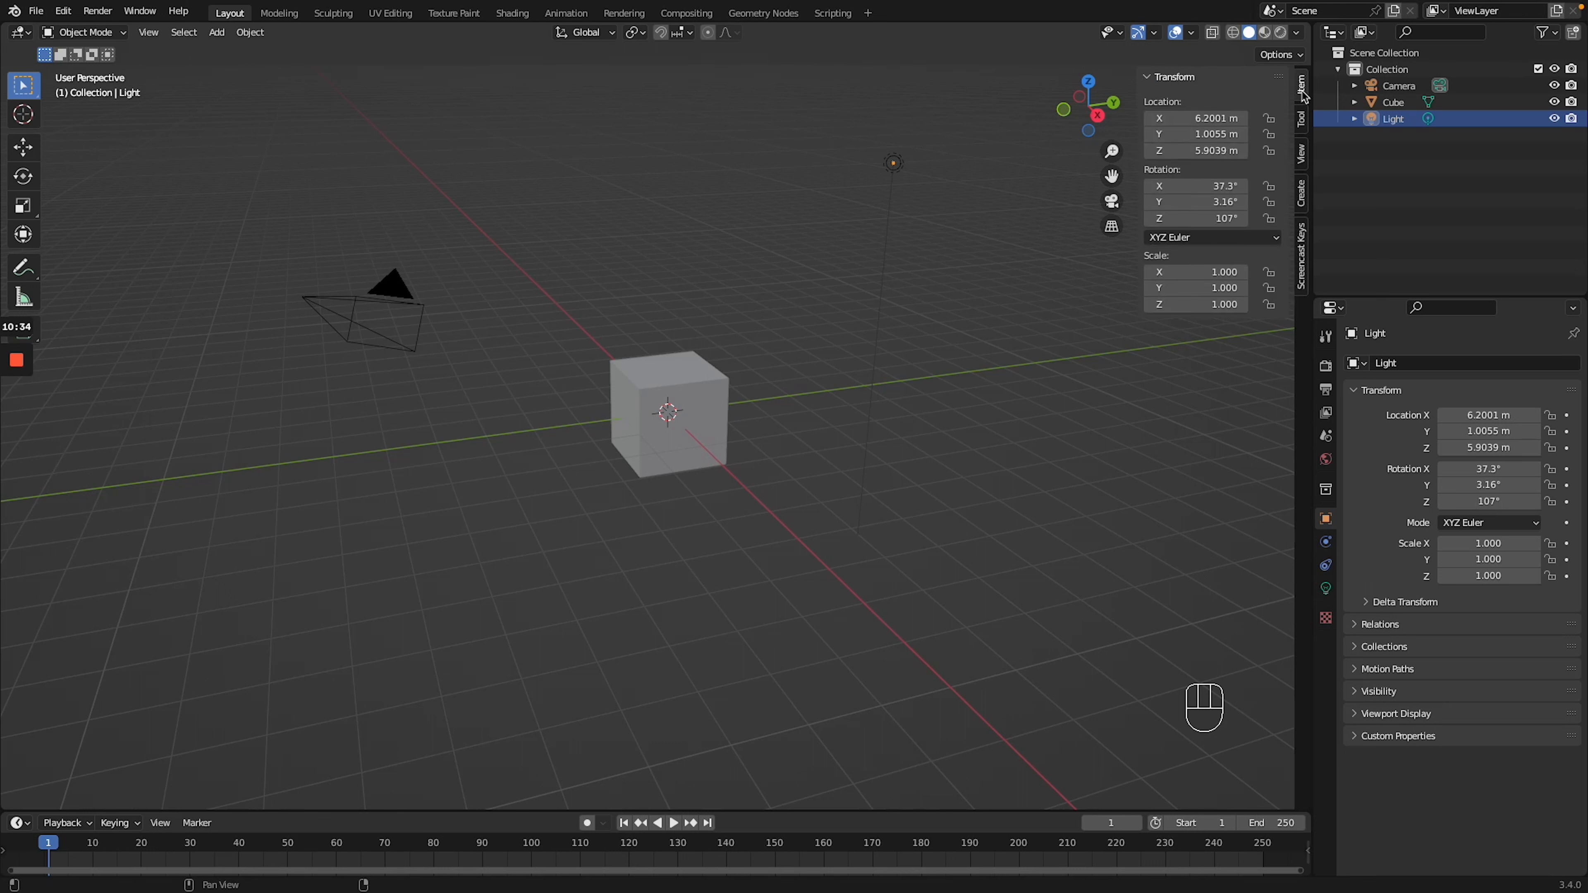
{"action": "left_click_drag", "start_coordinate": [541, 285], "coordinate": [758, 499]}
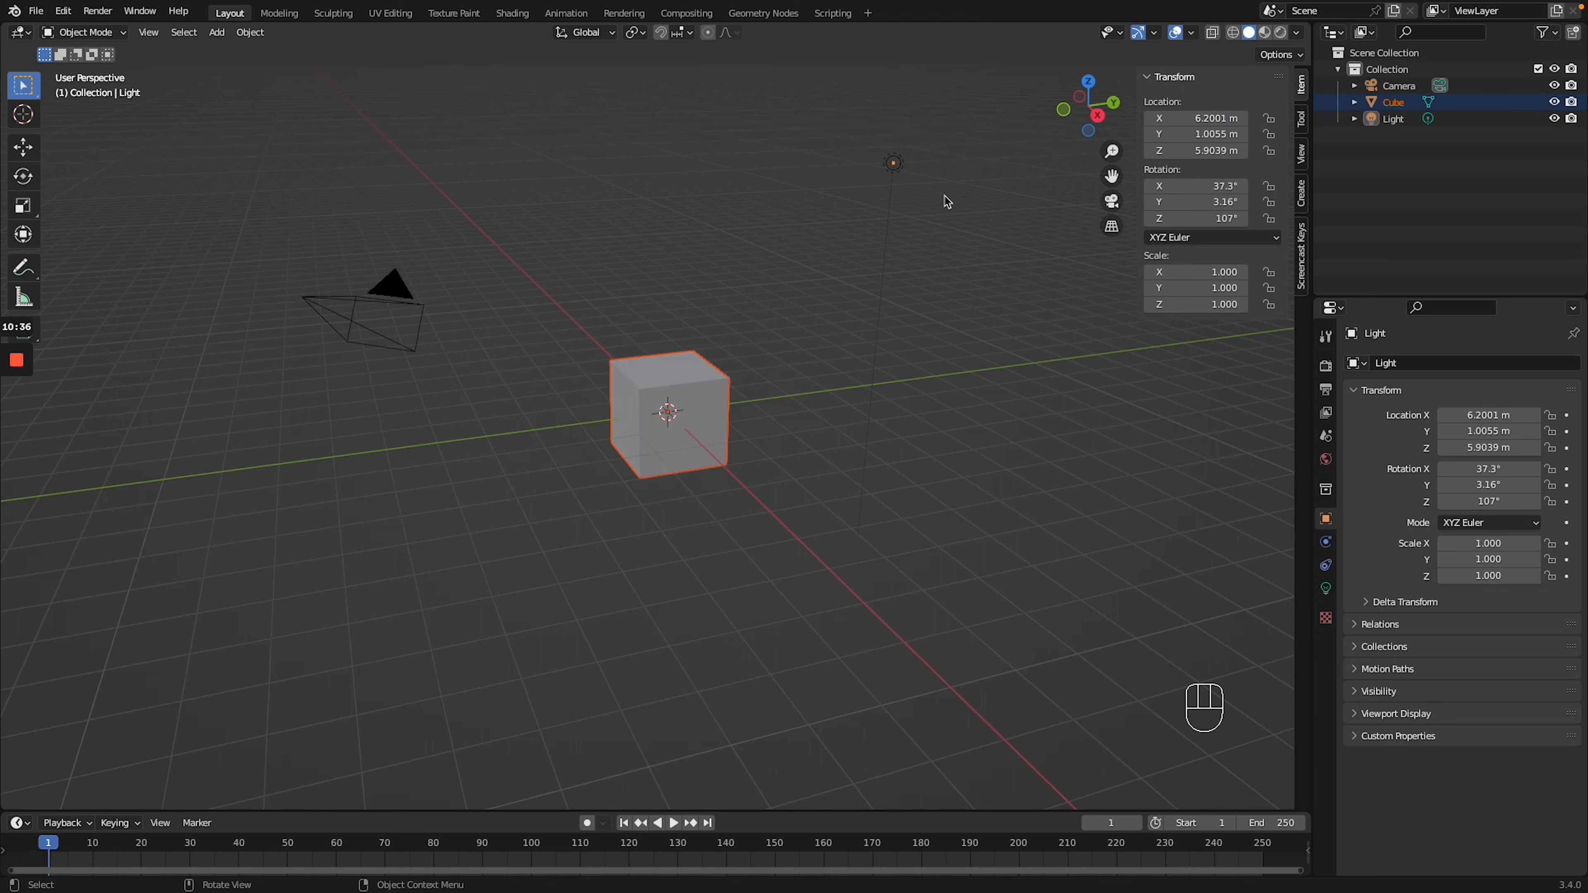
{"action": "left_click", "coordinate": [1303, 121]}
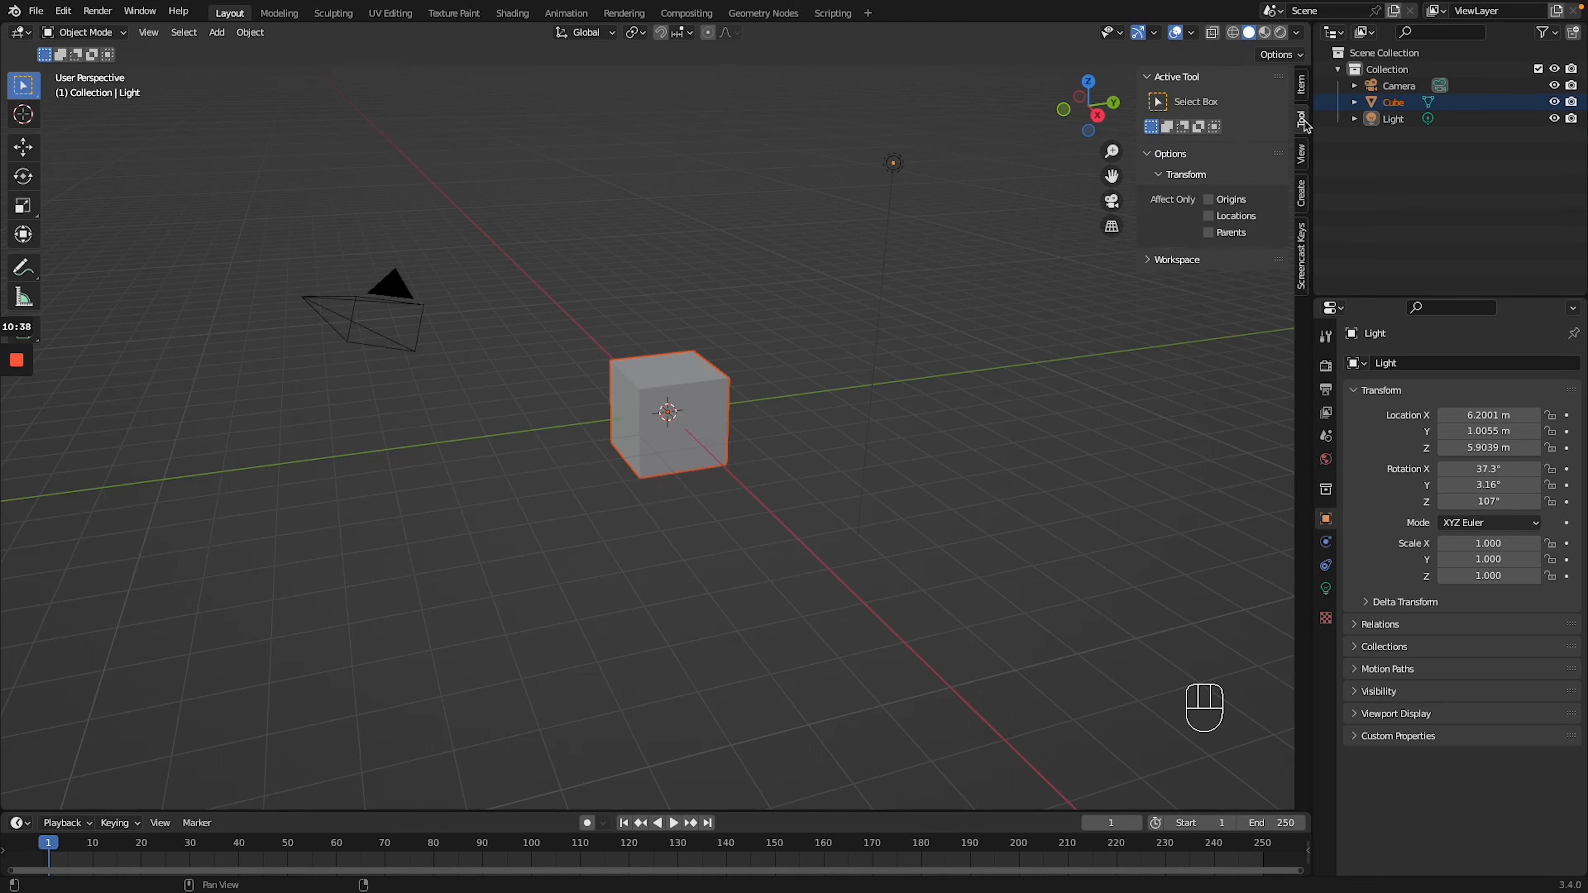
{"action": "left_click", "coordinate": [1146, 261]}
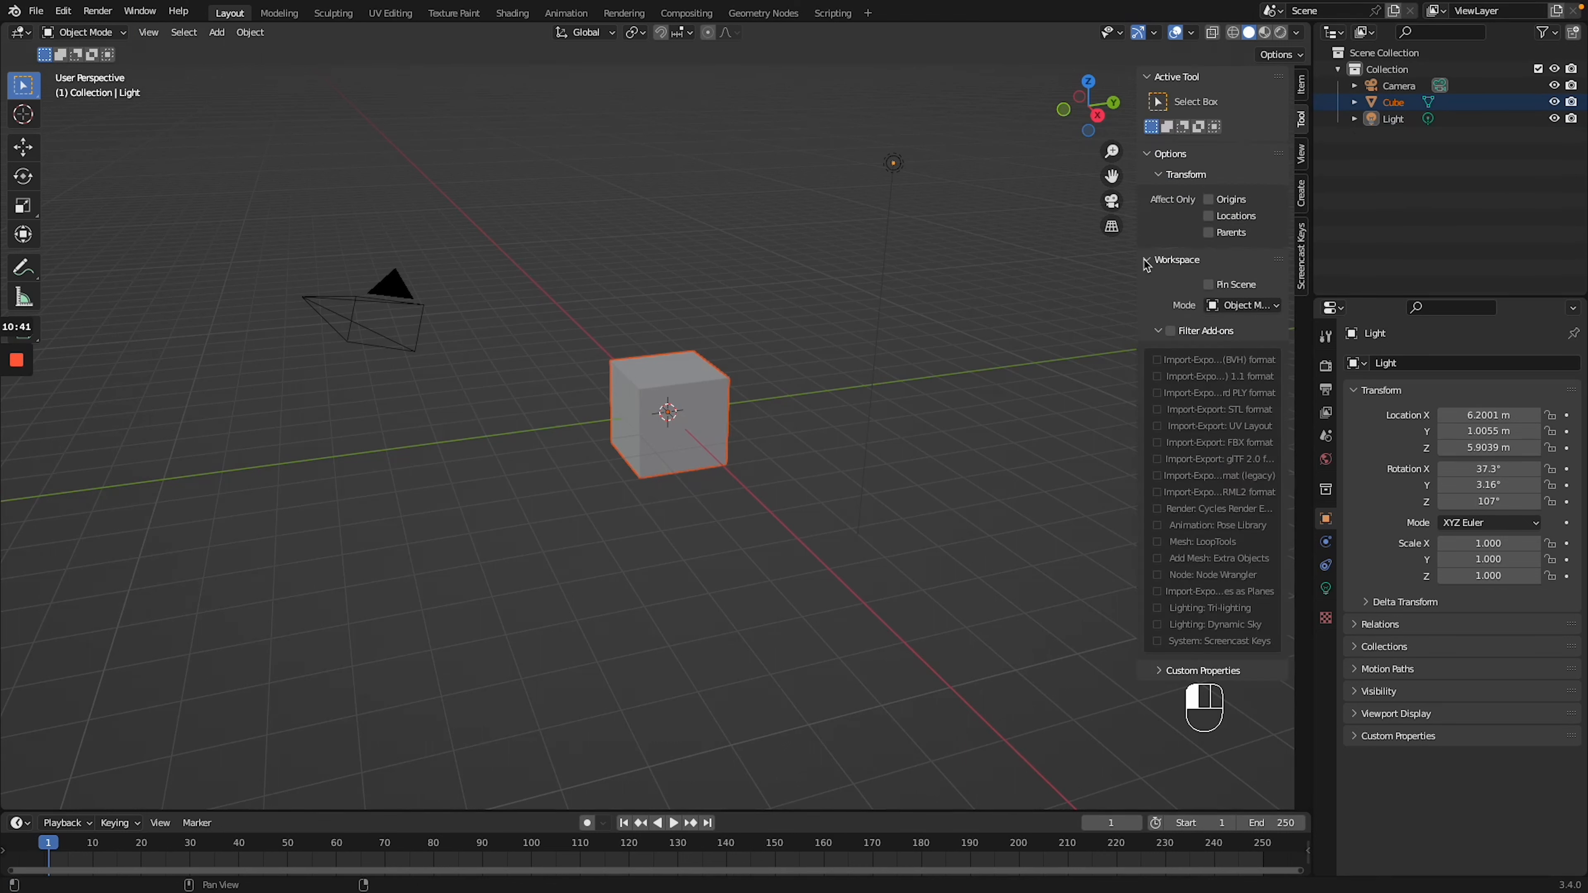
{"action": "left_click", "coordinate": [1147, 262]}
Lock the camera to the view, orbit the camera slightly around the cube in camera view, and unlock it and leave camera view
{"action": "left_click", "coordinate": [1302, 154]}
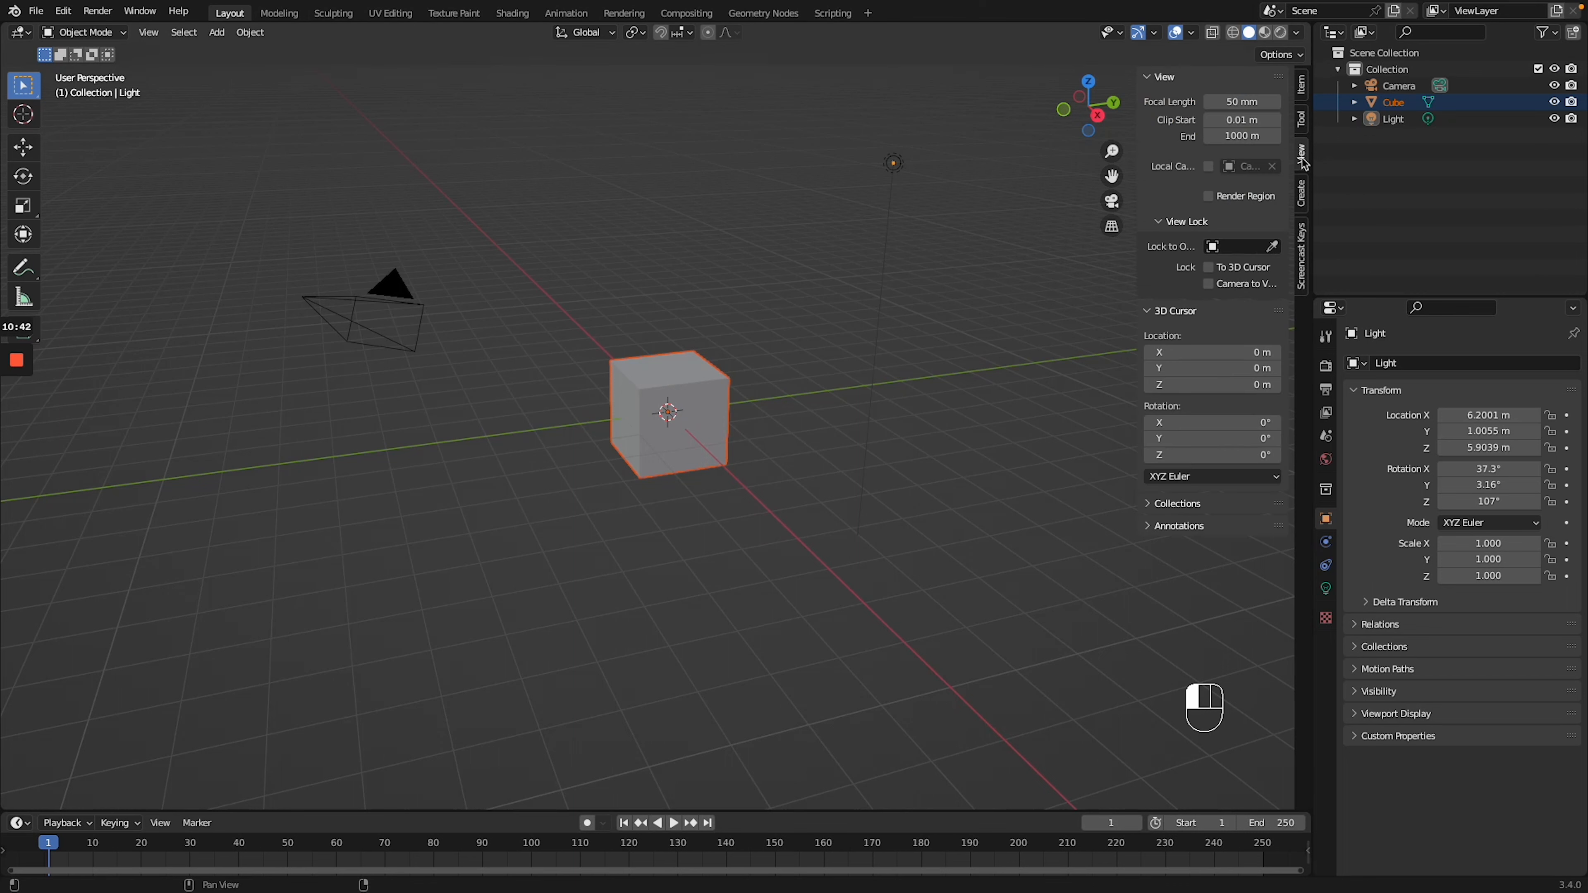
{"action": "left_click", "coordinate": [1231, 286]}
{"action": "left_click", "coordinate": [707, 220]}
{"action": "key", "text": "KP_0"}
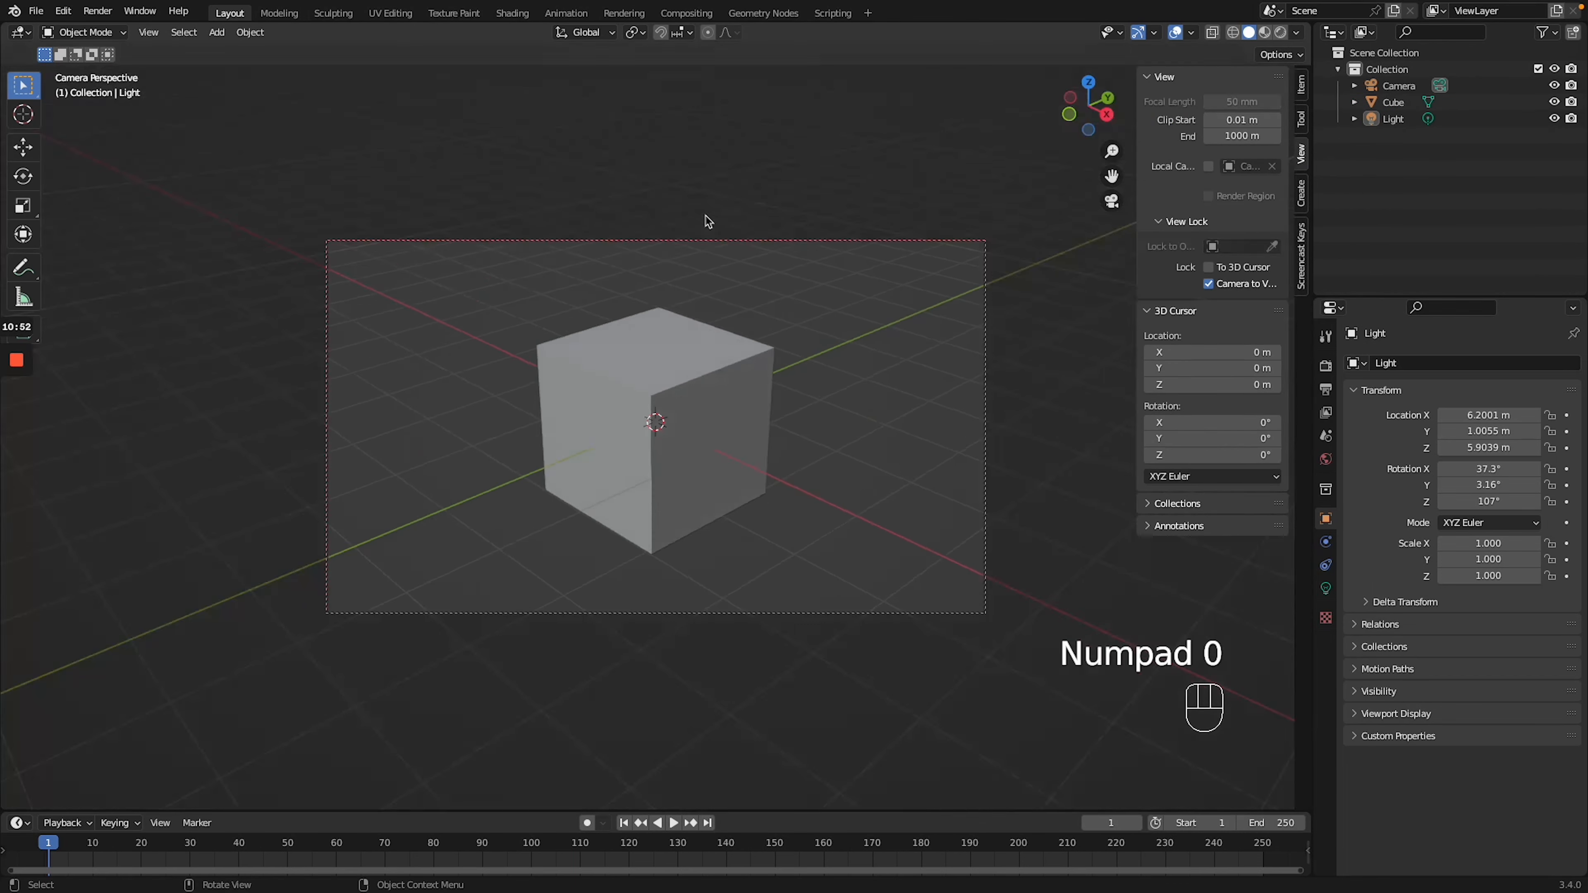
{"action": "middle_click_drag", "start_coordinate": [1038, 270], "coordinate": [1041, 272]}
{"action": "left_click", "coordinate": [1208, 283]}
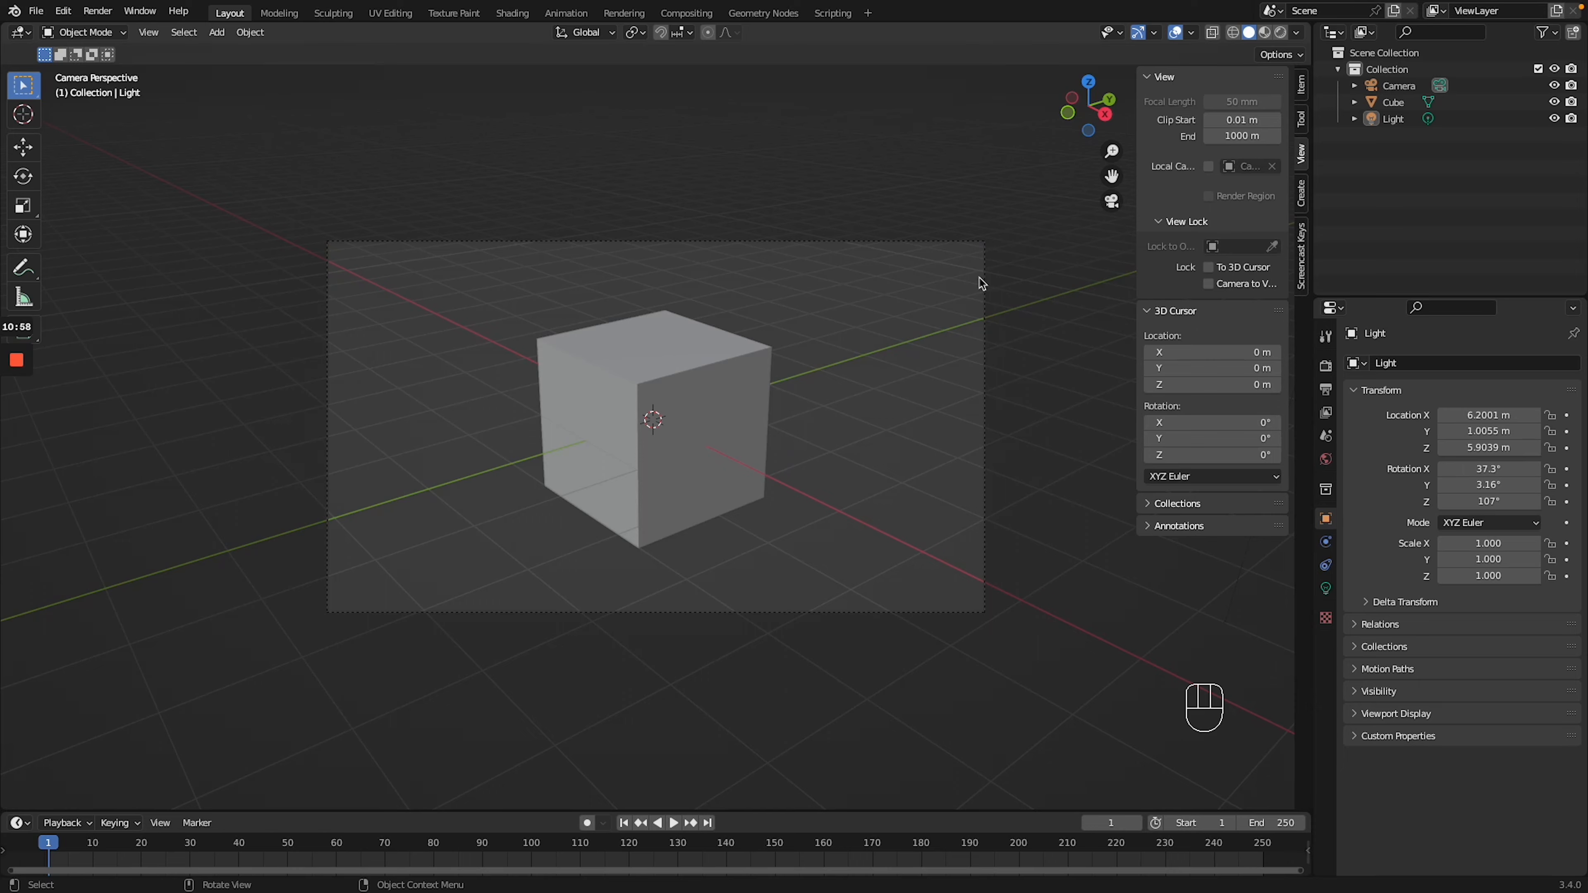
{"action": "key", "text": "KP_0"}
{"action": "middle_click_drag", "start_coordinate": [764, 434], "coordinate": [764, 435]}
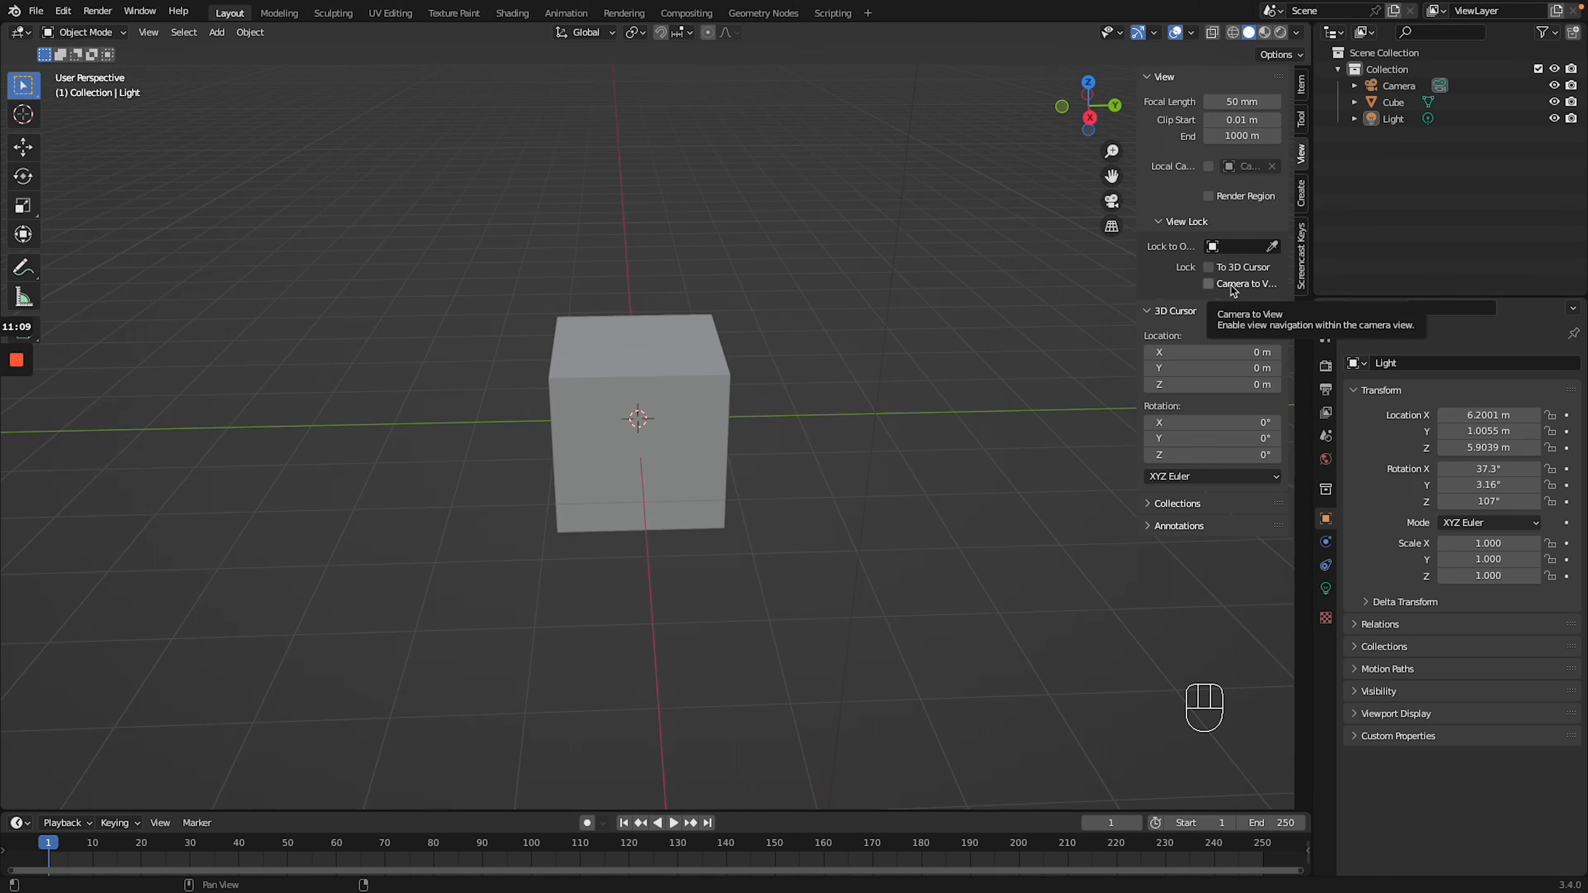
Look at the Dynamic Sky add-on entry, the active tool settings and the scene's render properties
{"action": "left_click", "coordinate": [1302, 204]}
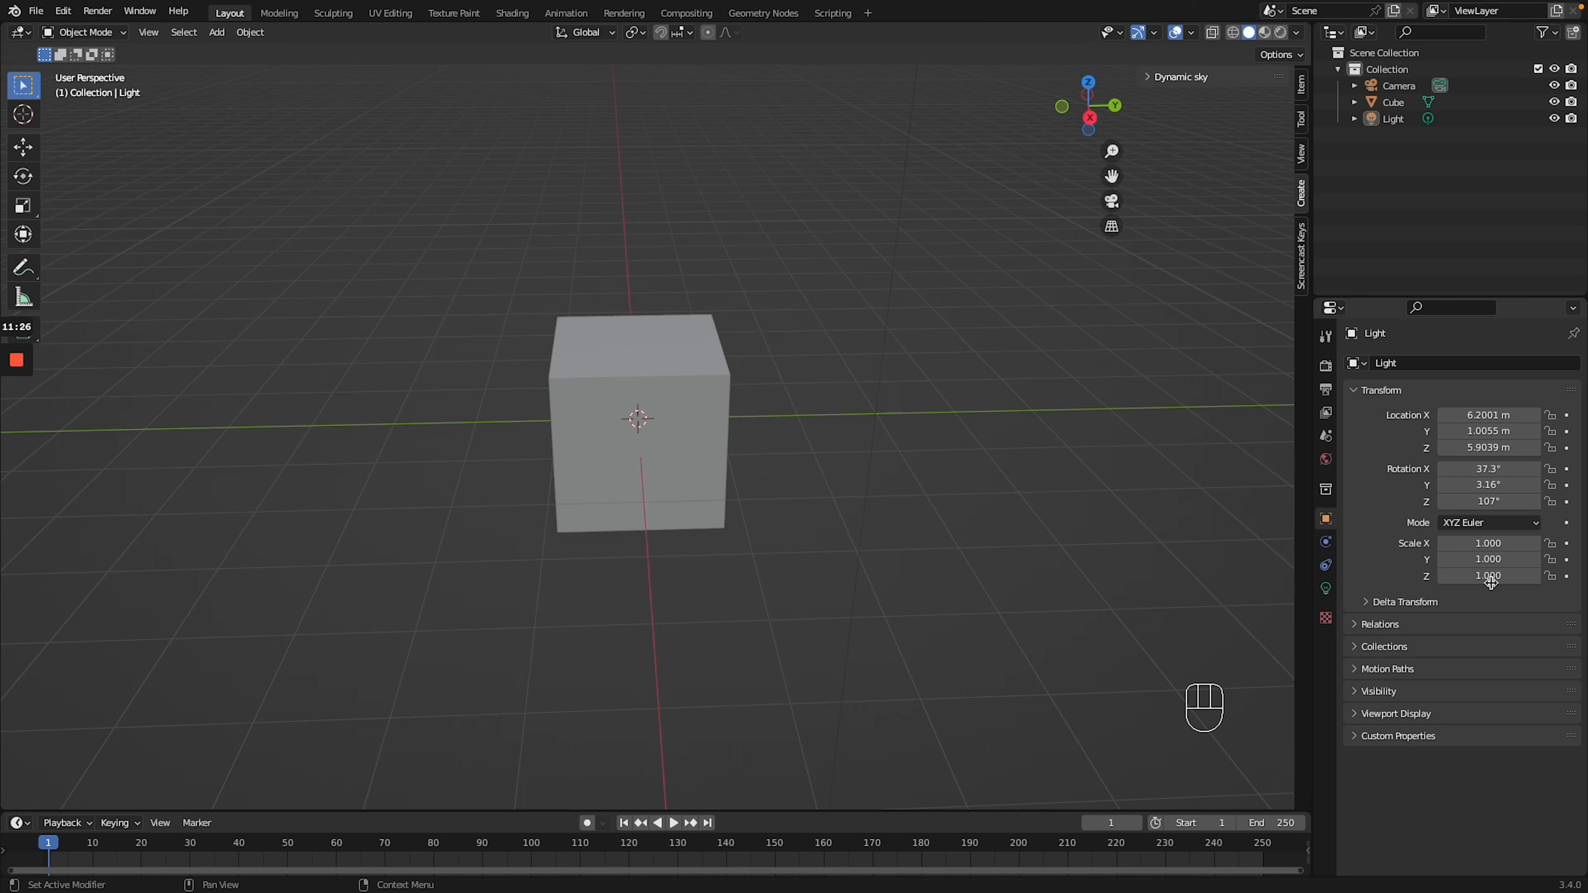
{"action": "left_click", "coordinate": [1329, 339]}
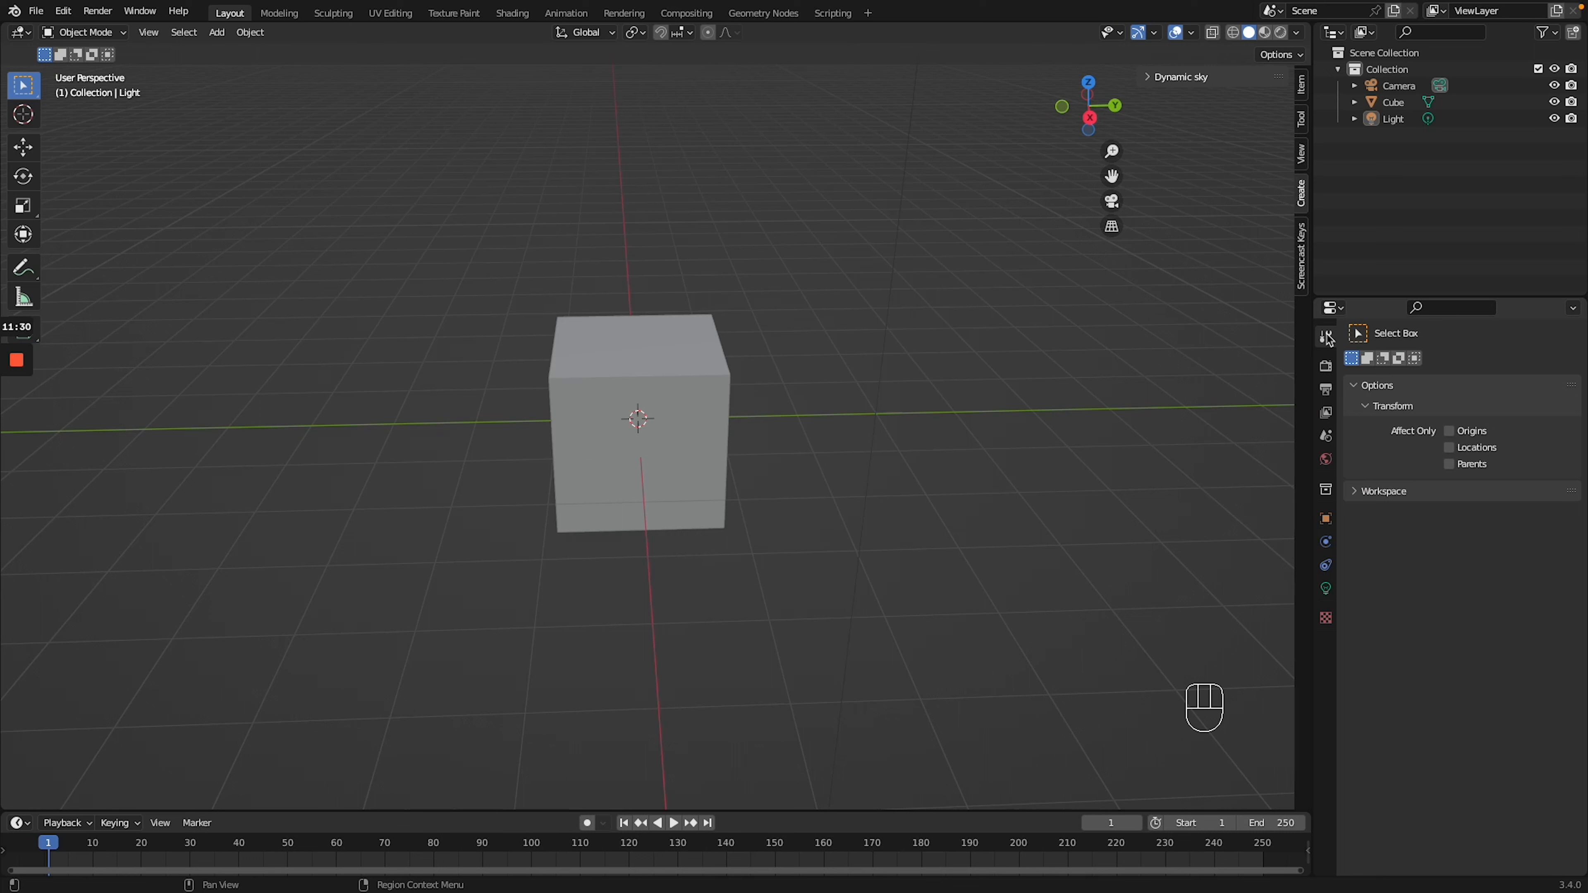
{"action": "left_click", "coordinate": [1326, 369]}
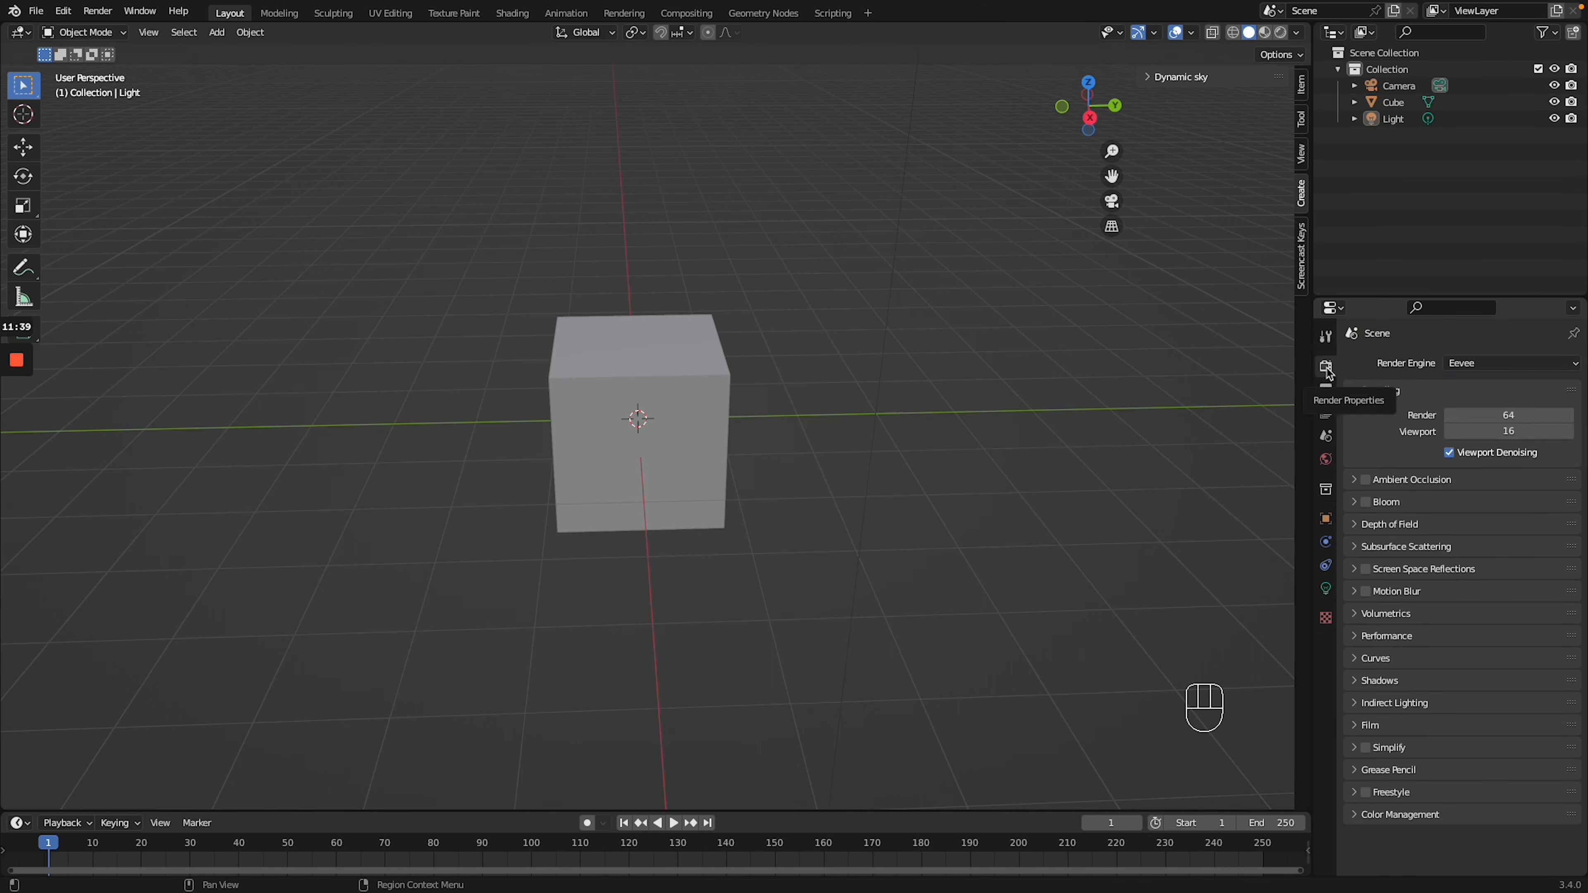
Set the scene's render engine to Cycles
{"action": "left_click", "coordinate": [1476, 365]}
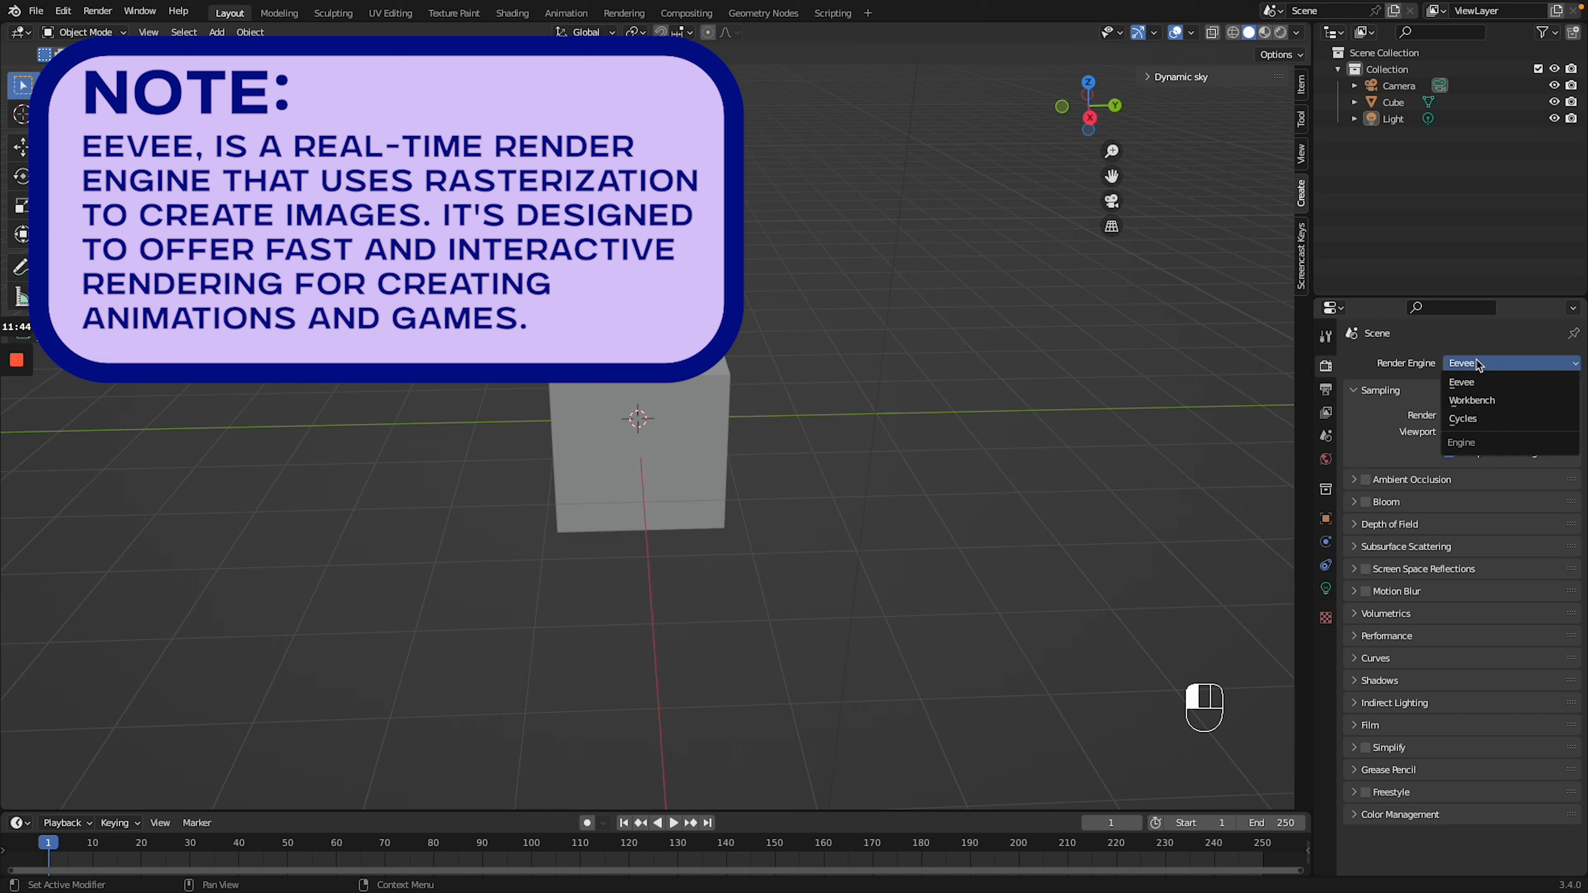
{"action": "left_click", "coordinate": [1480, 420]}
{"action": "left_click", "coordinate": [1485, 405]}
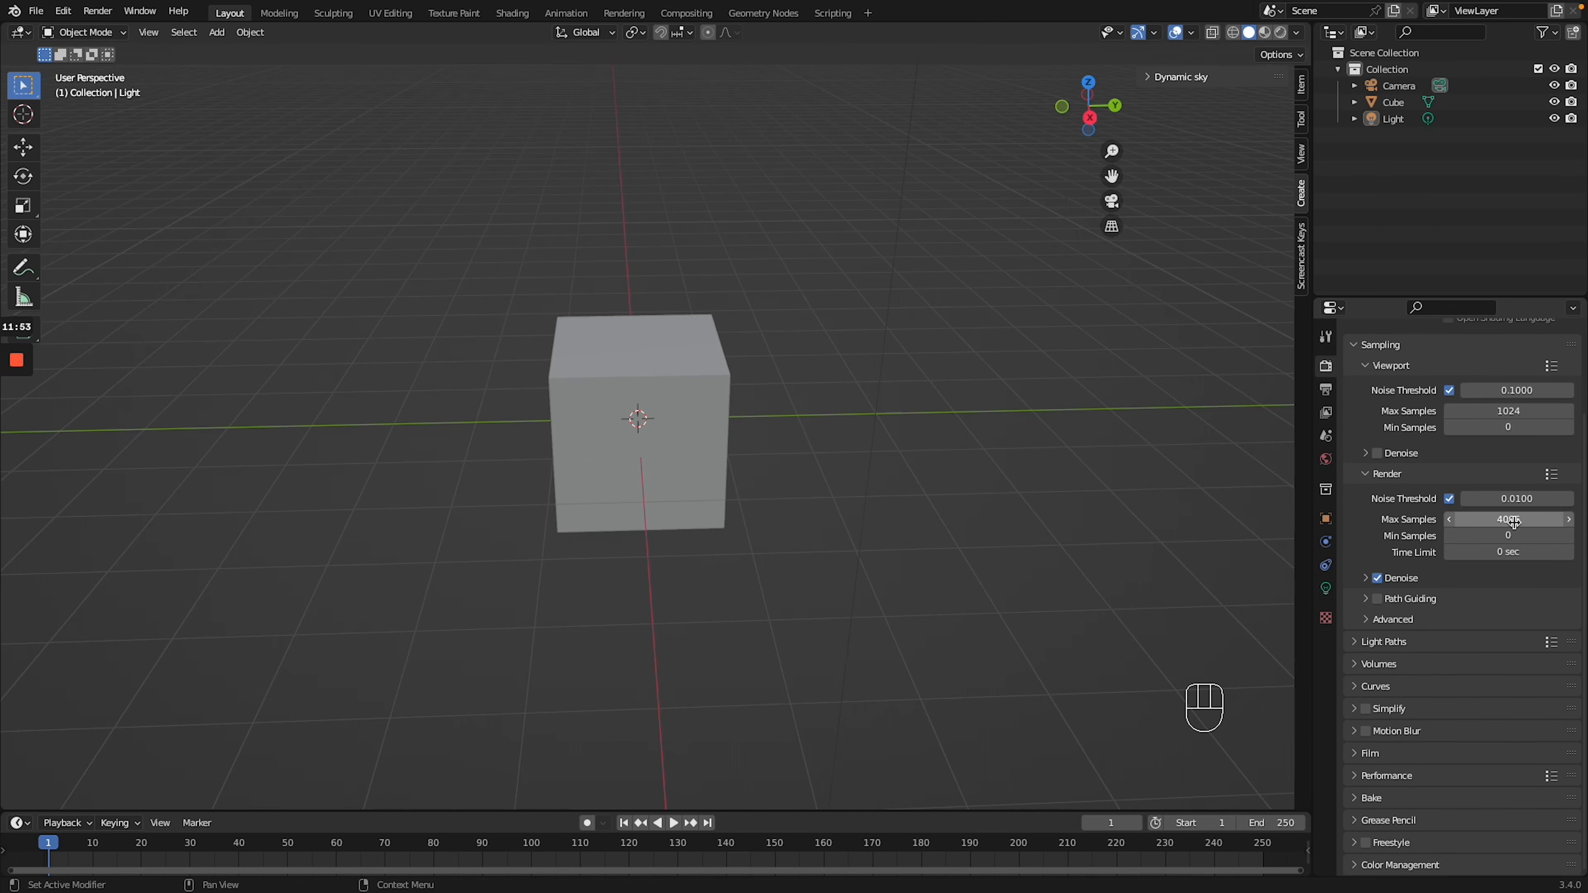
Set the final render's Max Samples to 200
{"action": "left_click", "coordinate": [1513, 521]}
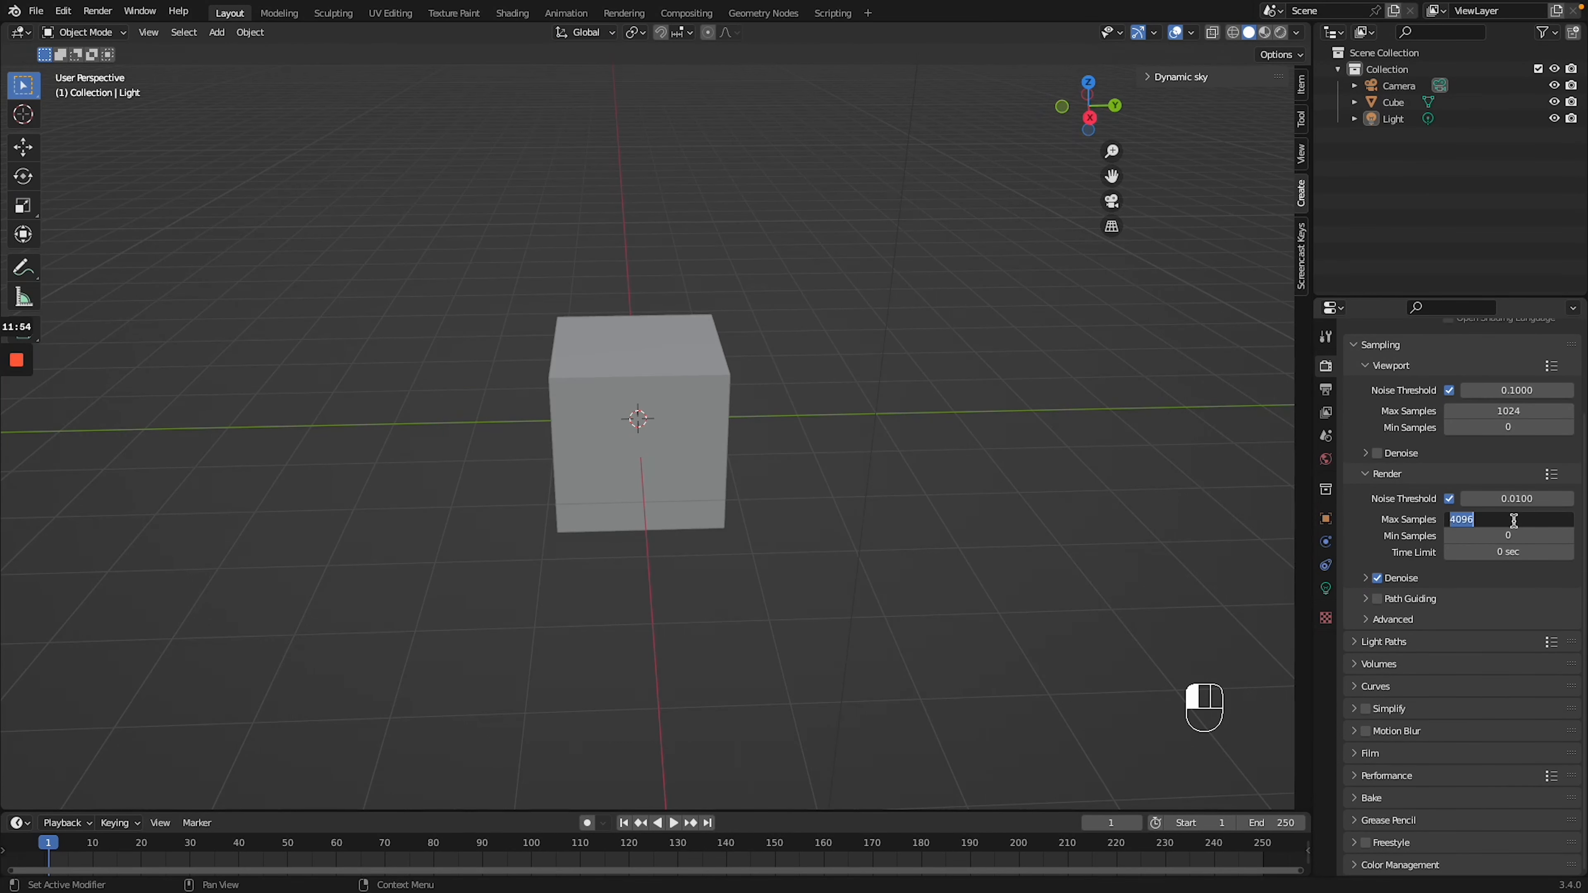
{"action": "type", "text": "200"}
{"action": "key", "text": "Return"}
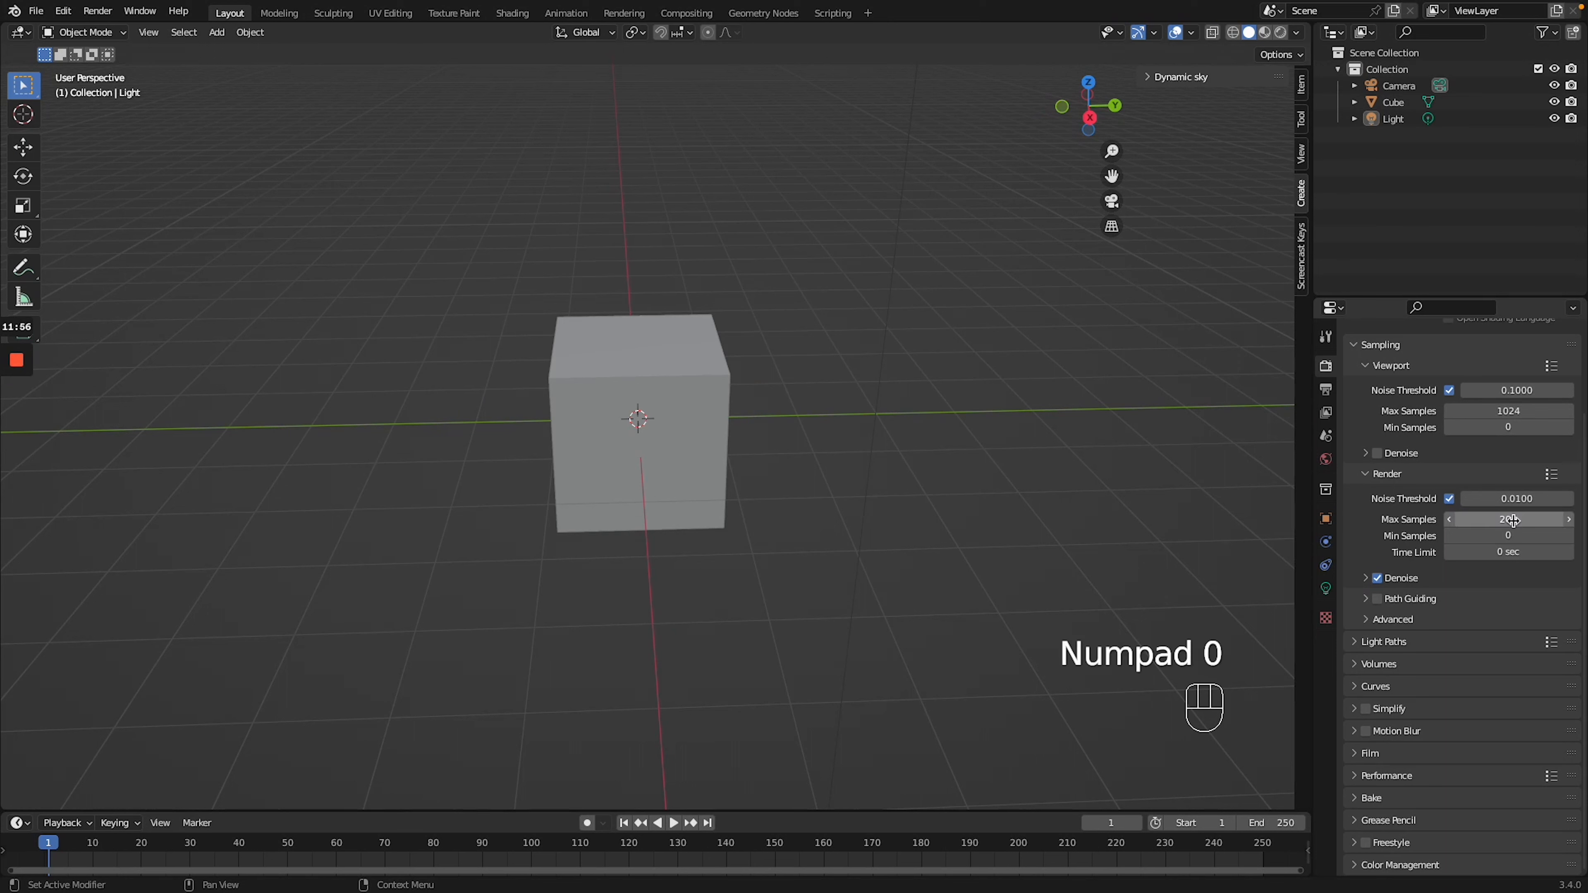
Examine the viewport Denoise options and the Light Paths and Volumes render settings
{"action": "left_click", "coordinate": [1500, 456]}
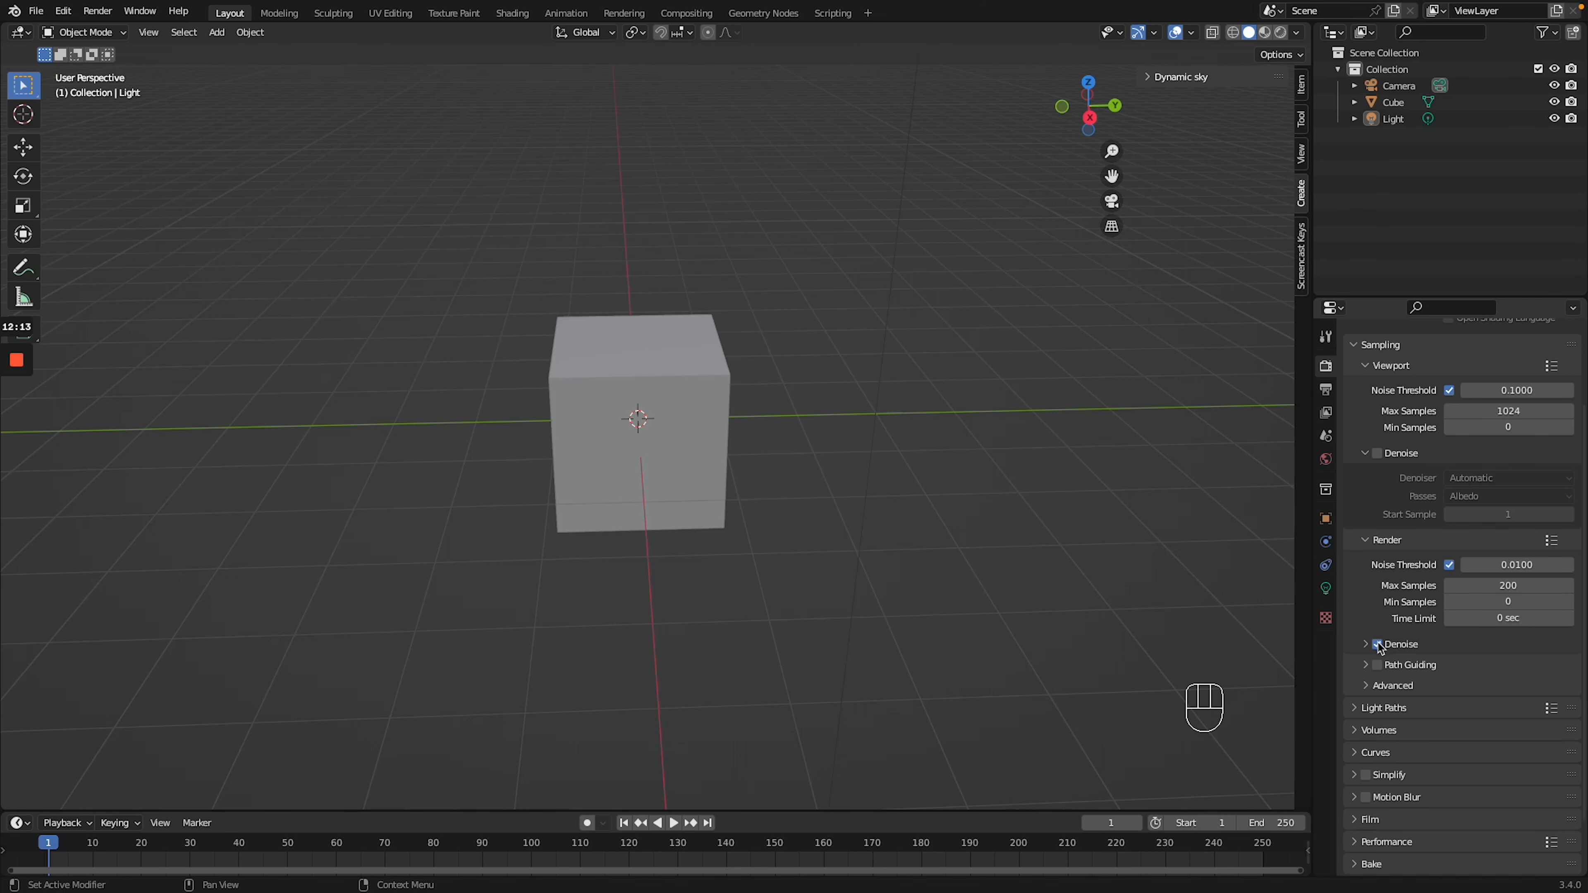
{"action": "scroll", "coordinate": [1397, 605], "scroll_direction": "down", "scroll_amount": 3}
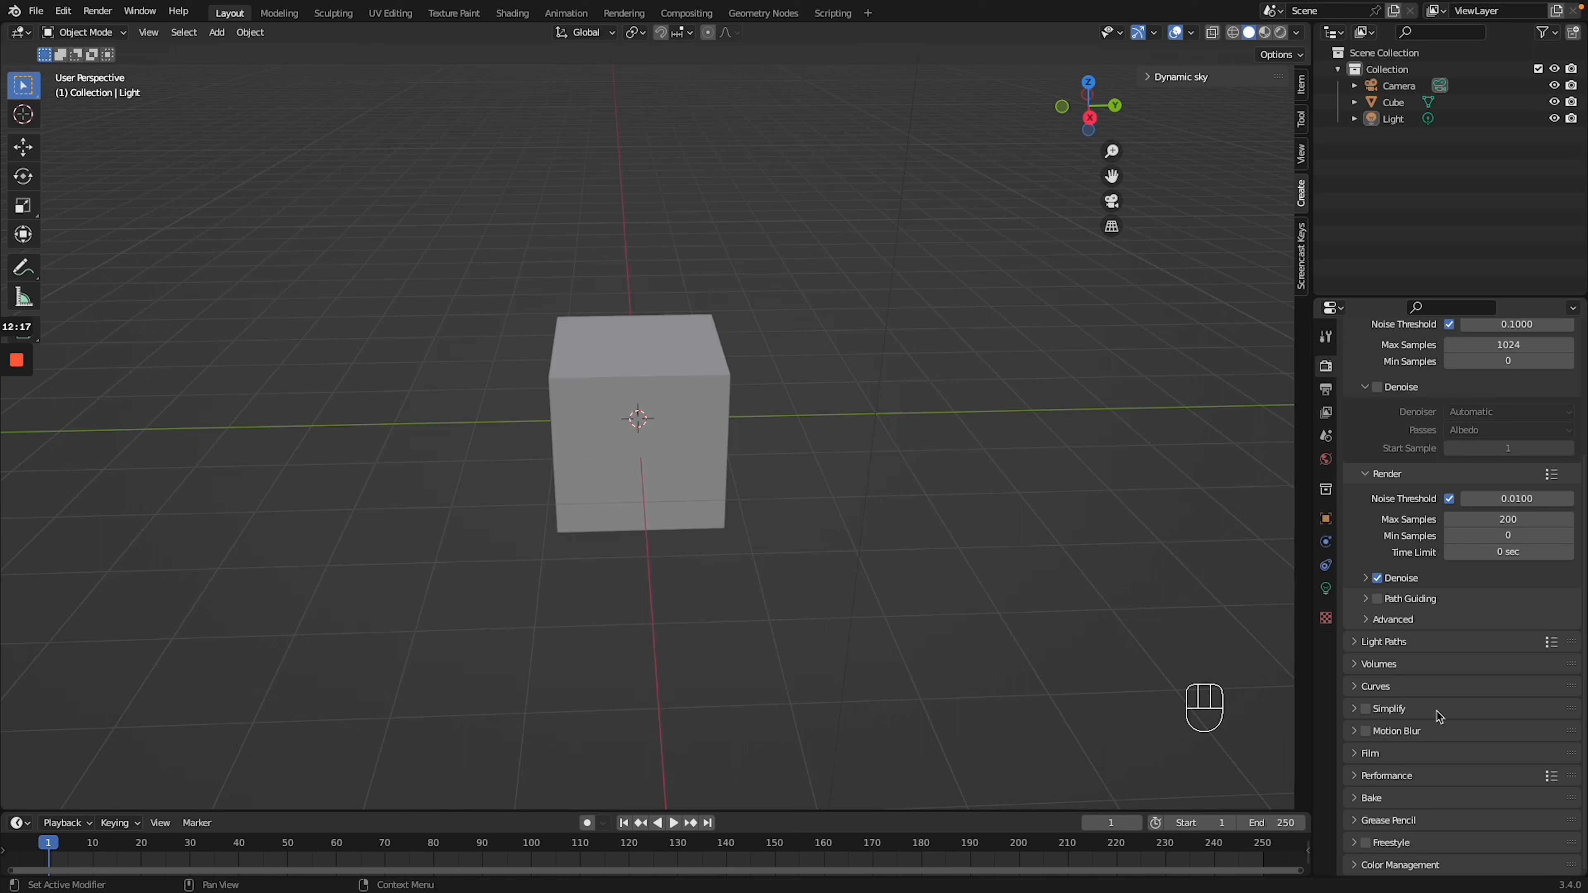
{"action": "left_click", "coordinate": [1359, 662]}
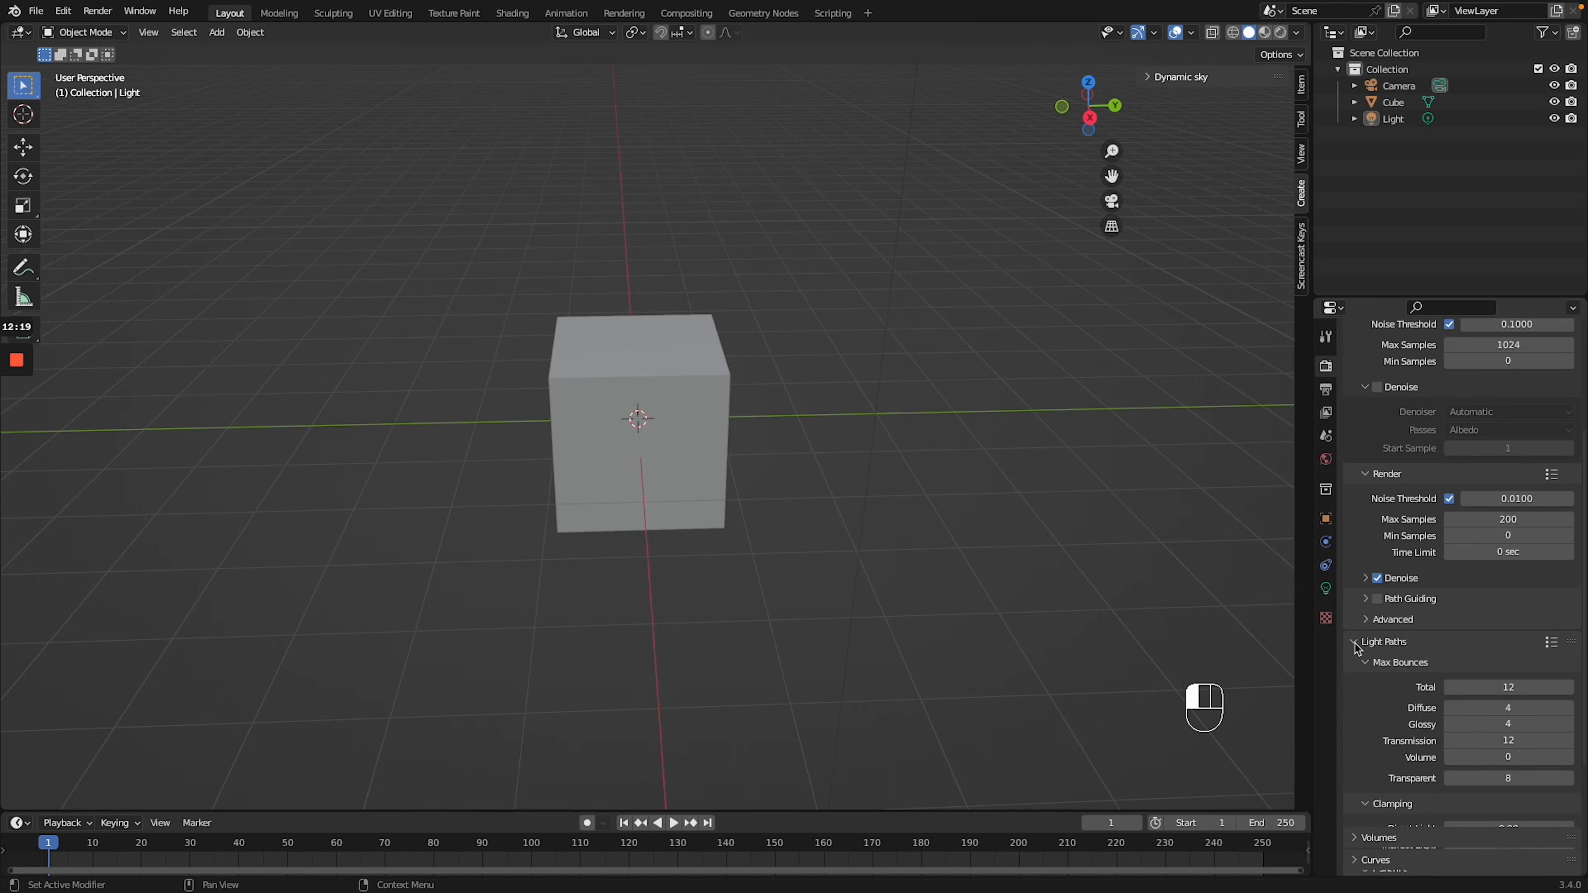
{"action": "left_click", "coordinate": [1359, 664]}
{"action": "left_click", "coordinate": [1358, 667]}
{"action": "left_click", "coordinate": [1358, 665]}
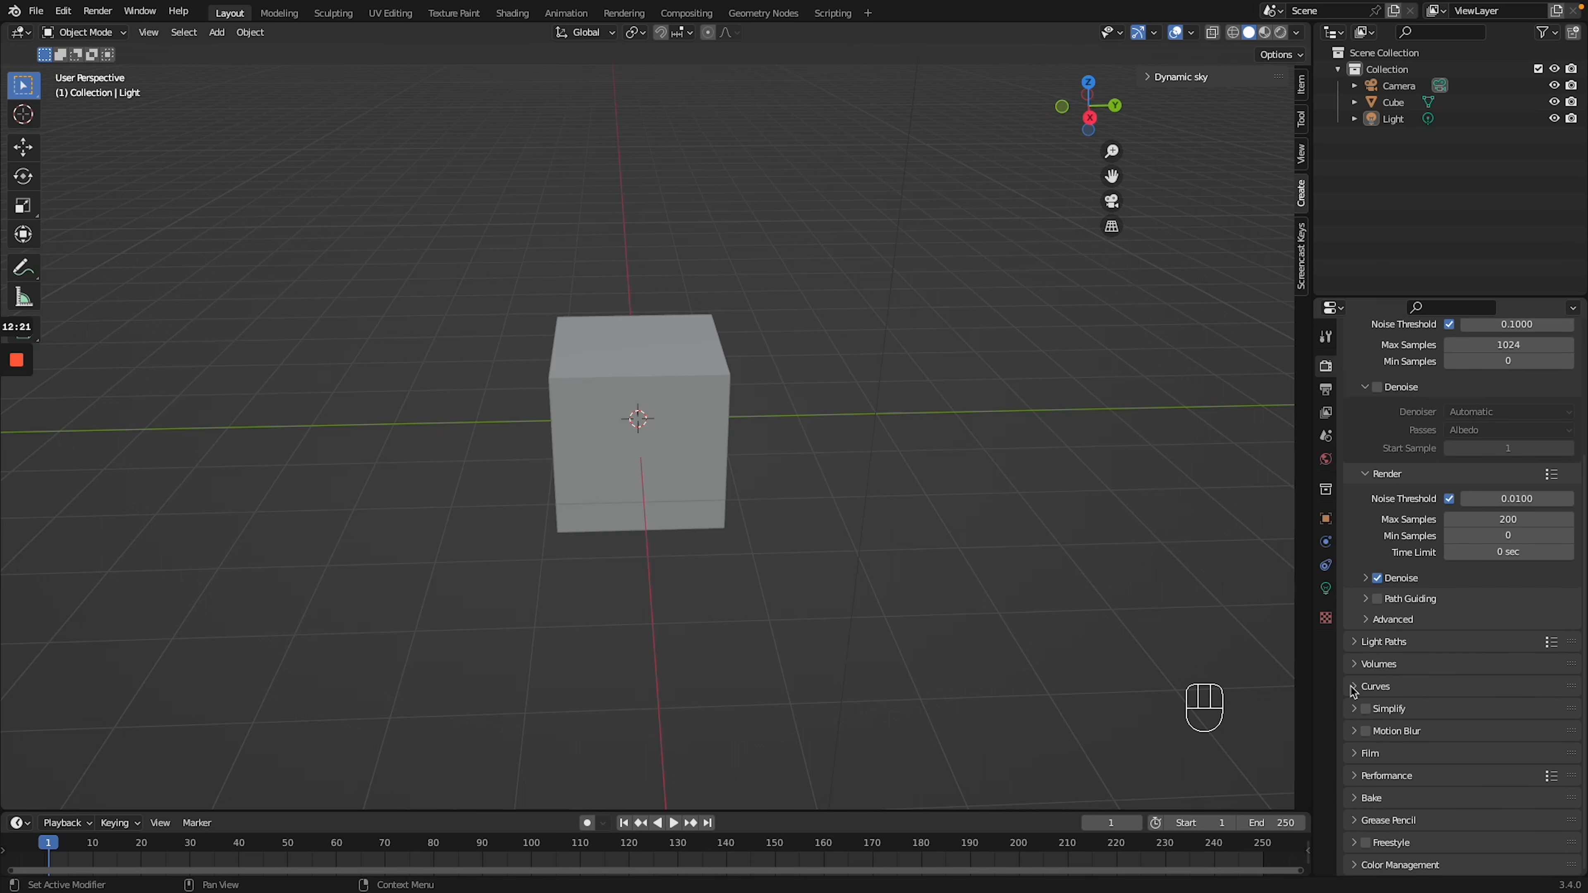
Look at the Volumes render settings and return to the sampling settings
{"action": "left_click", "coordinate": [1358, 665]}
{"action": "left_click", "coordinate": [1358, 666]}
{"action": "scroll", "coordinate": [1502, 381], "scroll_direction": "up", "scroll_amount": 1}
{"action": "scroll", "coordinate": [1502, 381], "scroll_direction": "up", "scroll_amount": 8}
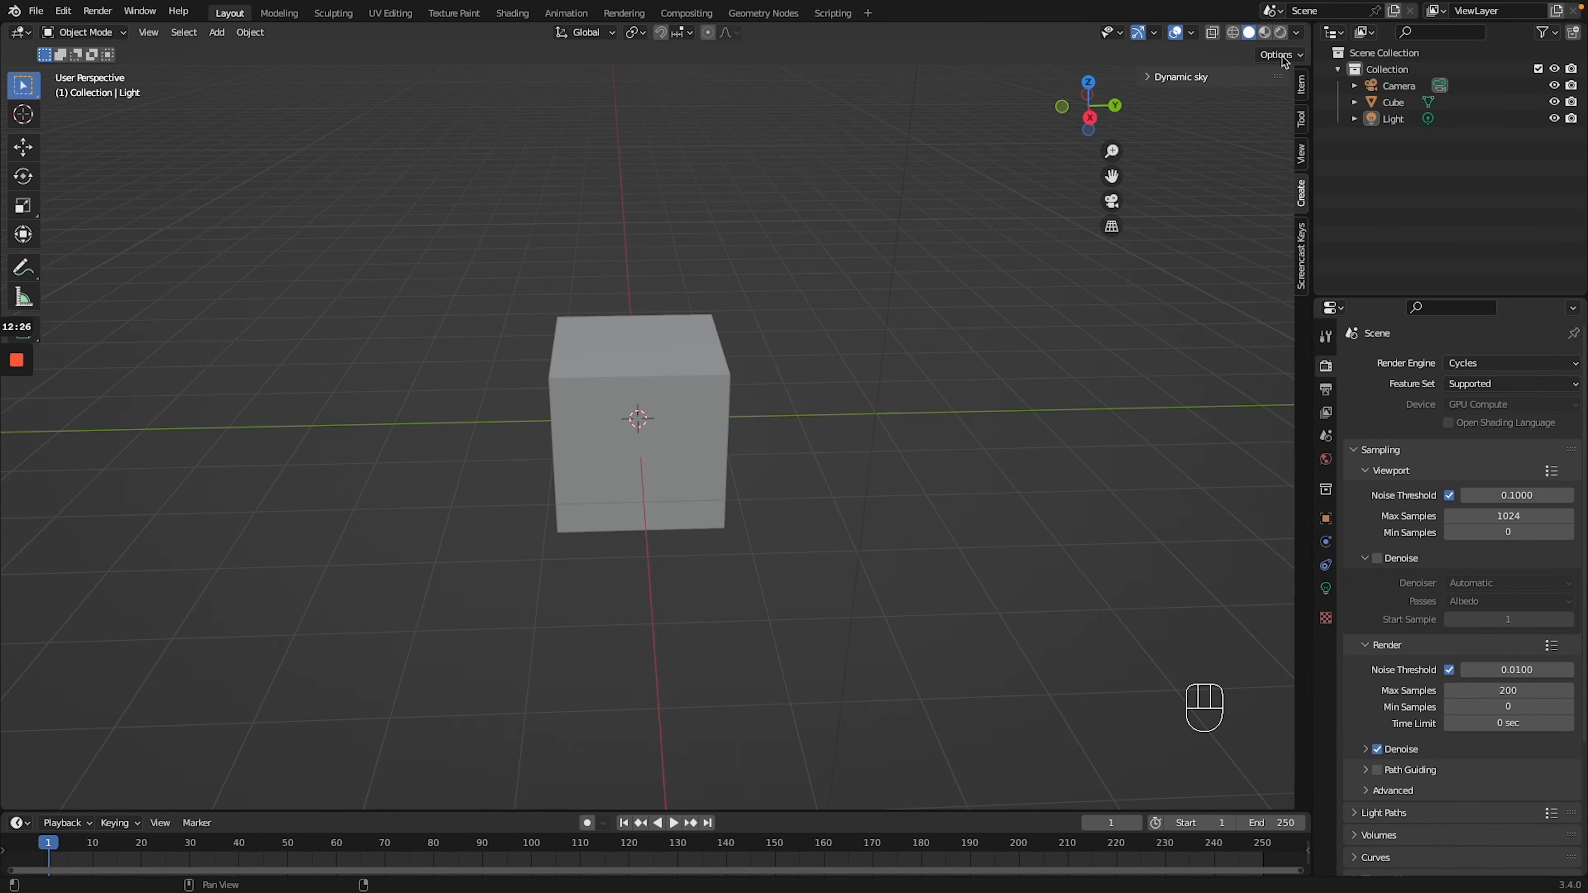
Compare the cube in Rendered and Solid viewport shading from several angles
{"action": "left_click", "coordinate": [1281, 34]}
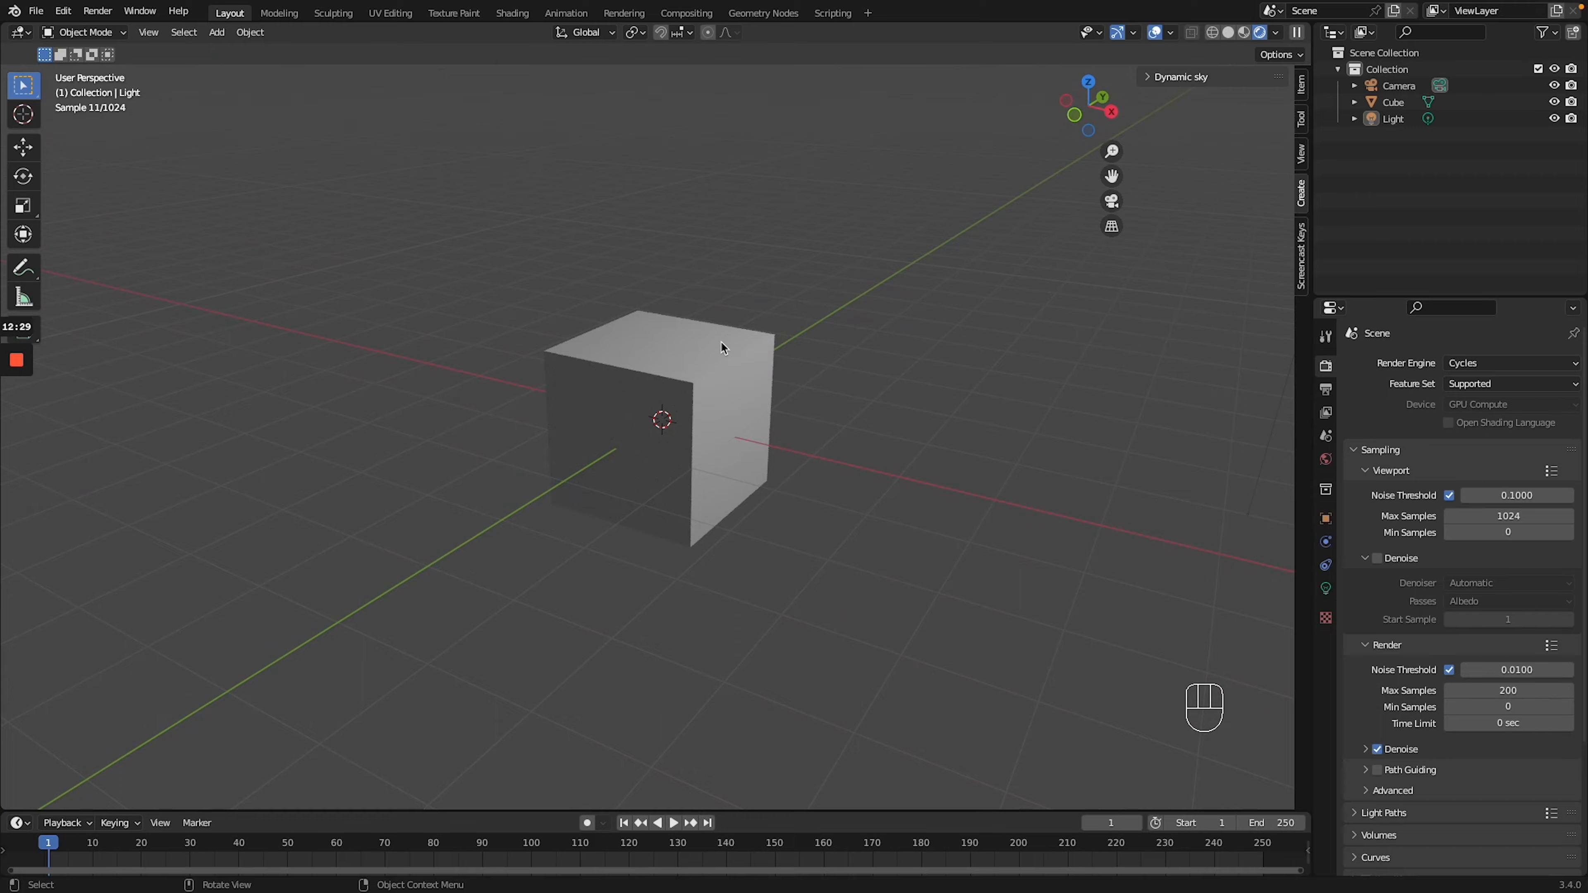
{"action": "scroll", "coordinate": [722, 344], "scroll_direction": "right", "scroll_amount": 10}
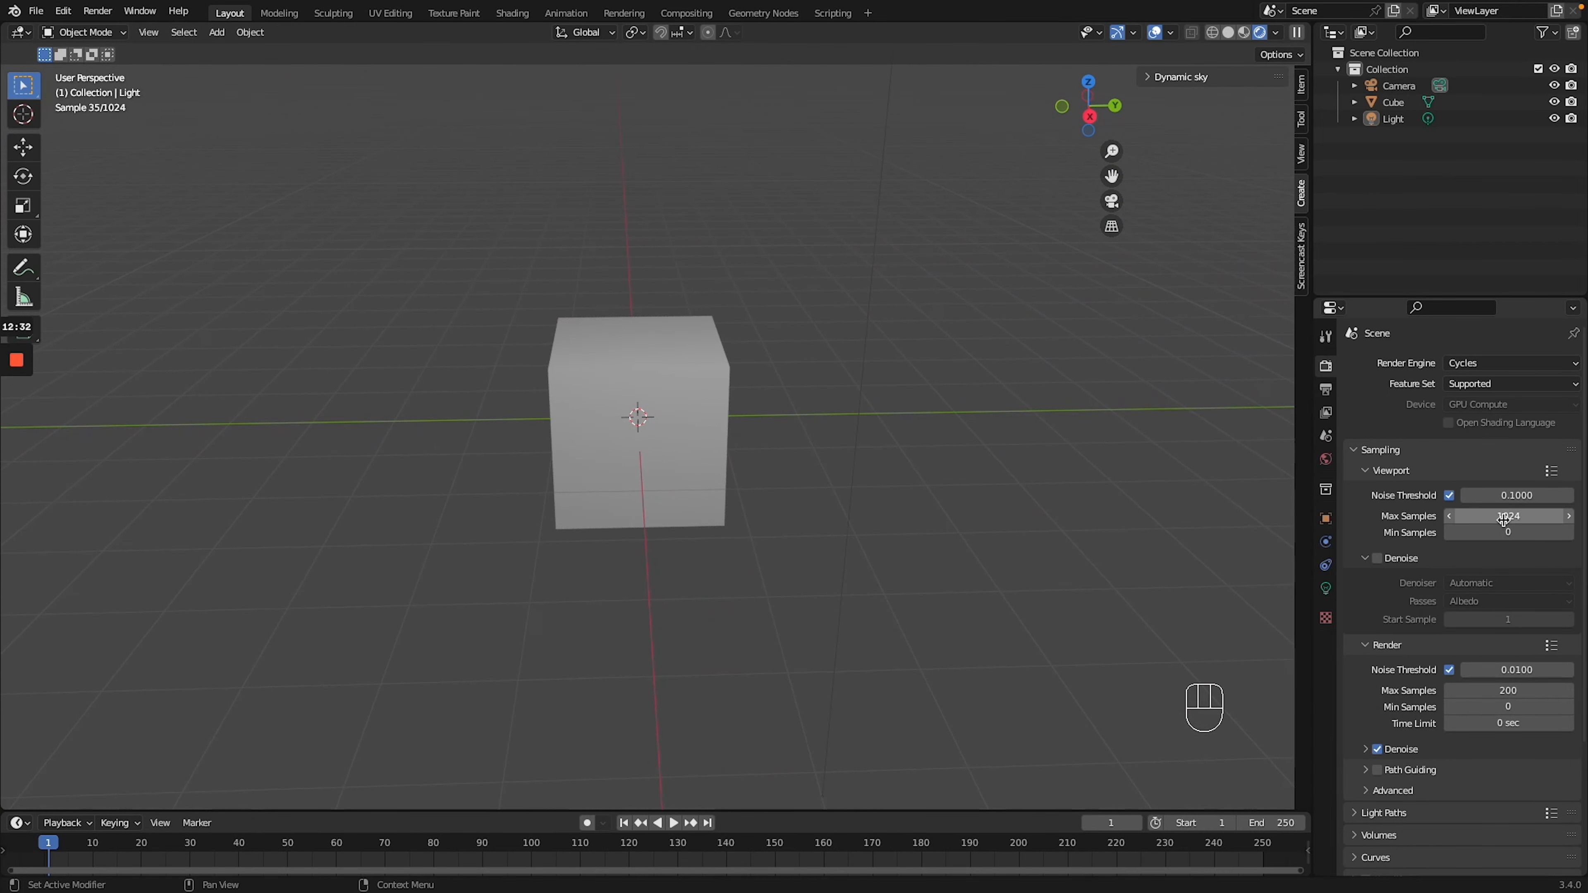
{"action": "scroll", "coordinate": [786, 490], "scroll_direction": "right", "scroll_amount": 10}
{"action": "scroll", "coordinate": [786, 490], "scroll_direction": "left", "scroll_amount": 10}
{"action": "scroll", "coordinate": [786, 490], "scroll_direction": "right", "scroll_amount": 15}
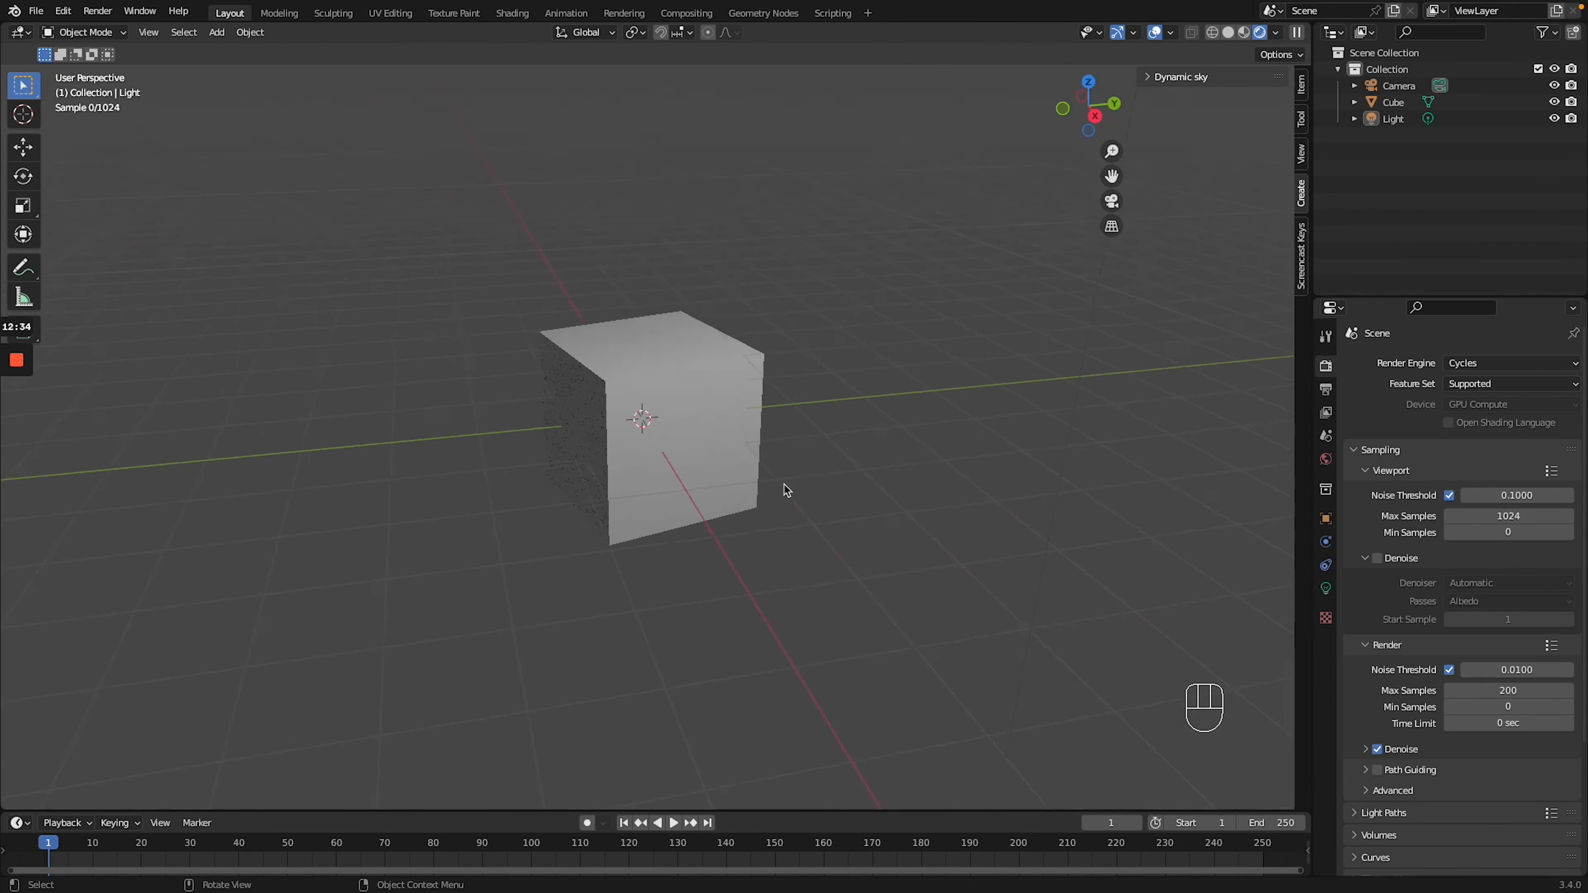
{"action": "scroll", "coordinate": [786, 489], "scroll_direction": "left", "scroll_amount": 15}
{"action": "scroll", "coordinate": [784, 485], "scroll_direction": "right", "scroll_amount": 10}
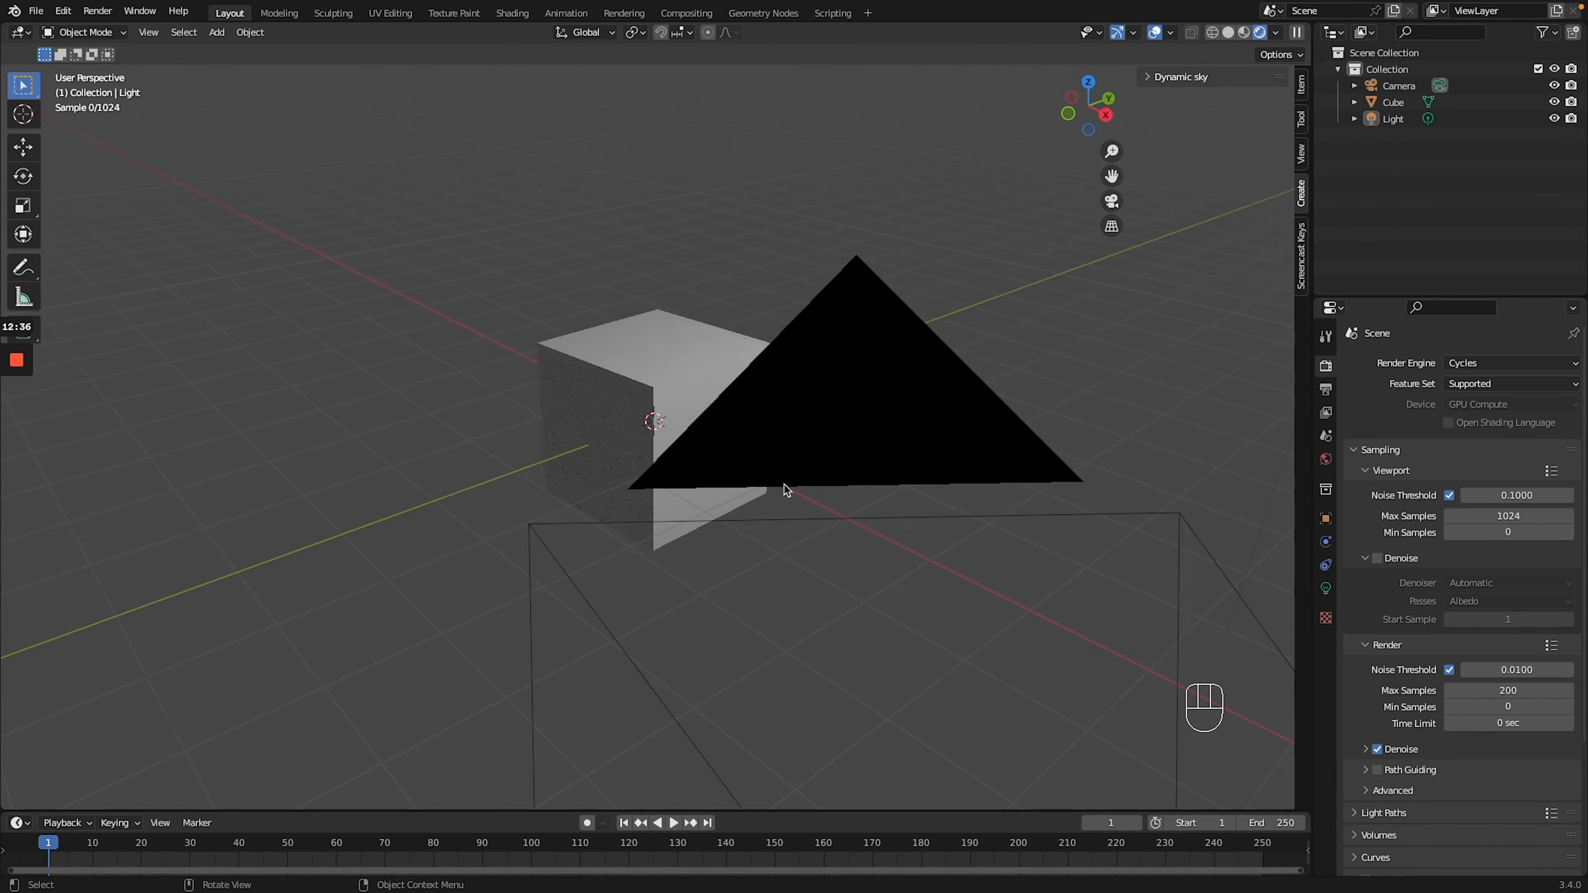
{"action": "scroll", "coordinate": [784, 485], "scroll_direction": "left", "scroll_amount": 10}
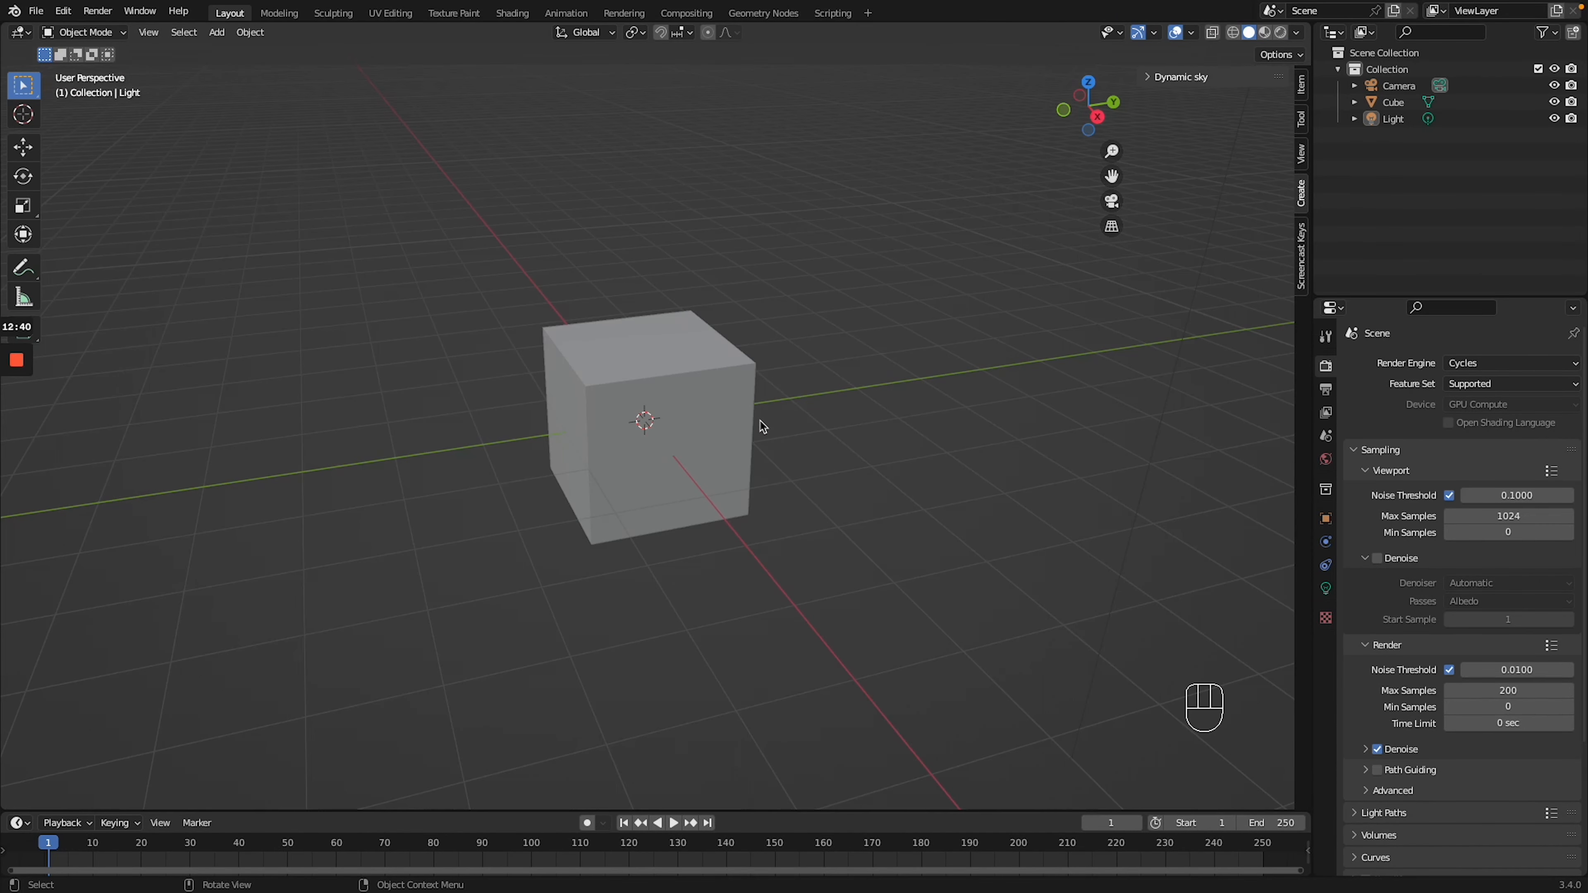
{"action": "scroll", "coordinate": [759, 421], "scroll_direction": "left", "scroll_amount": 10}
{"action": "scroll", "coordinate": [758, 420], "scroll_direction": "right", "scroll_amount": 10}
{"action": "scroll", "coordinate": [761, 427], "scroll_direction": "right", "scroll_amount": 3}
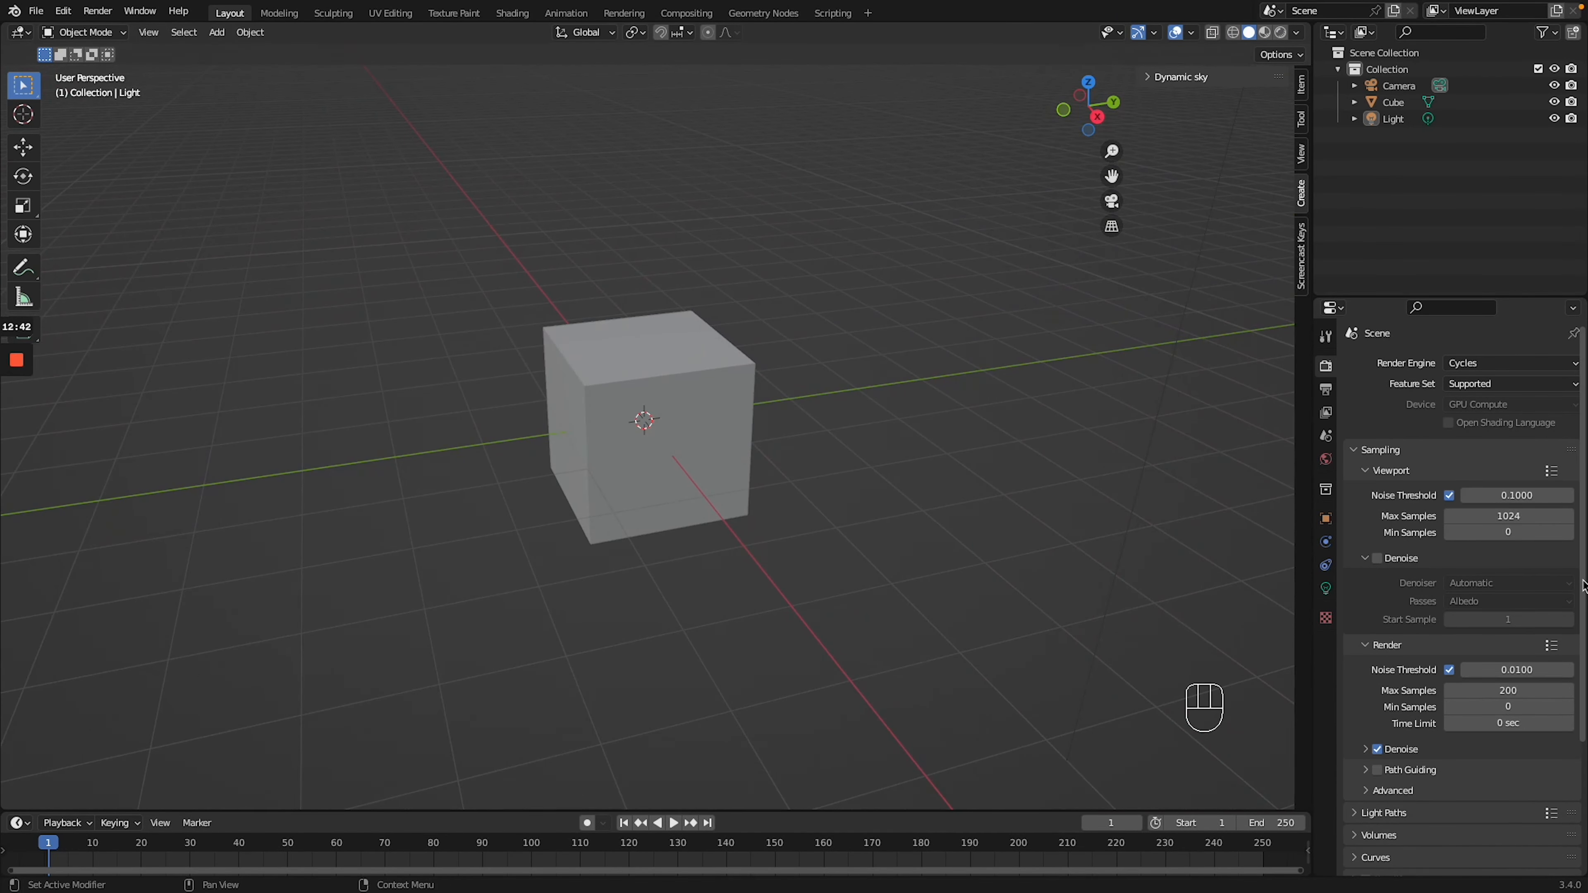
Review the output resolution, frame rate and frame range settings in camera view, and enlarge the timeline
{"action": "left_click", "coordinate": [1326, 391]}
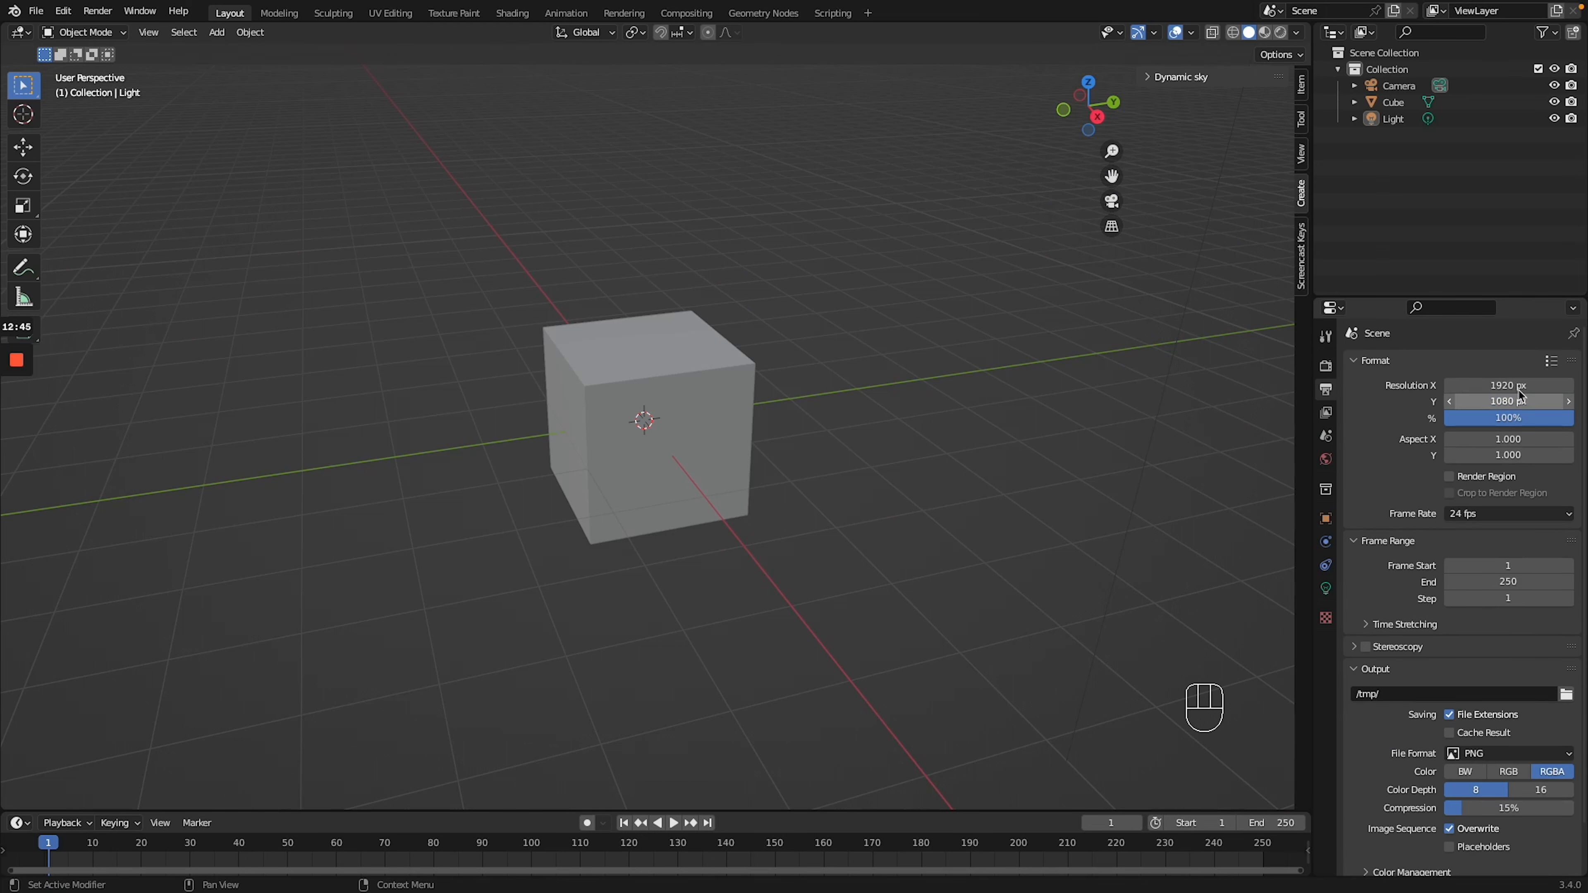
{"action": "key", "text": "KP_0"}
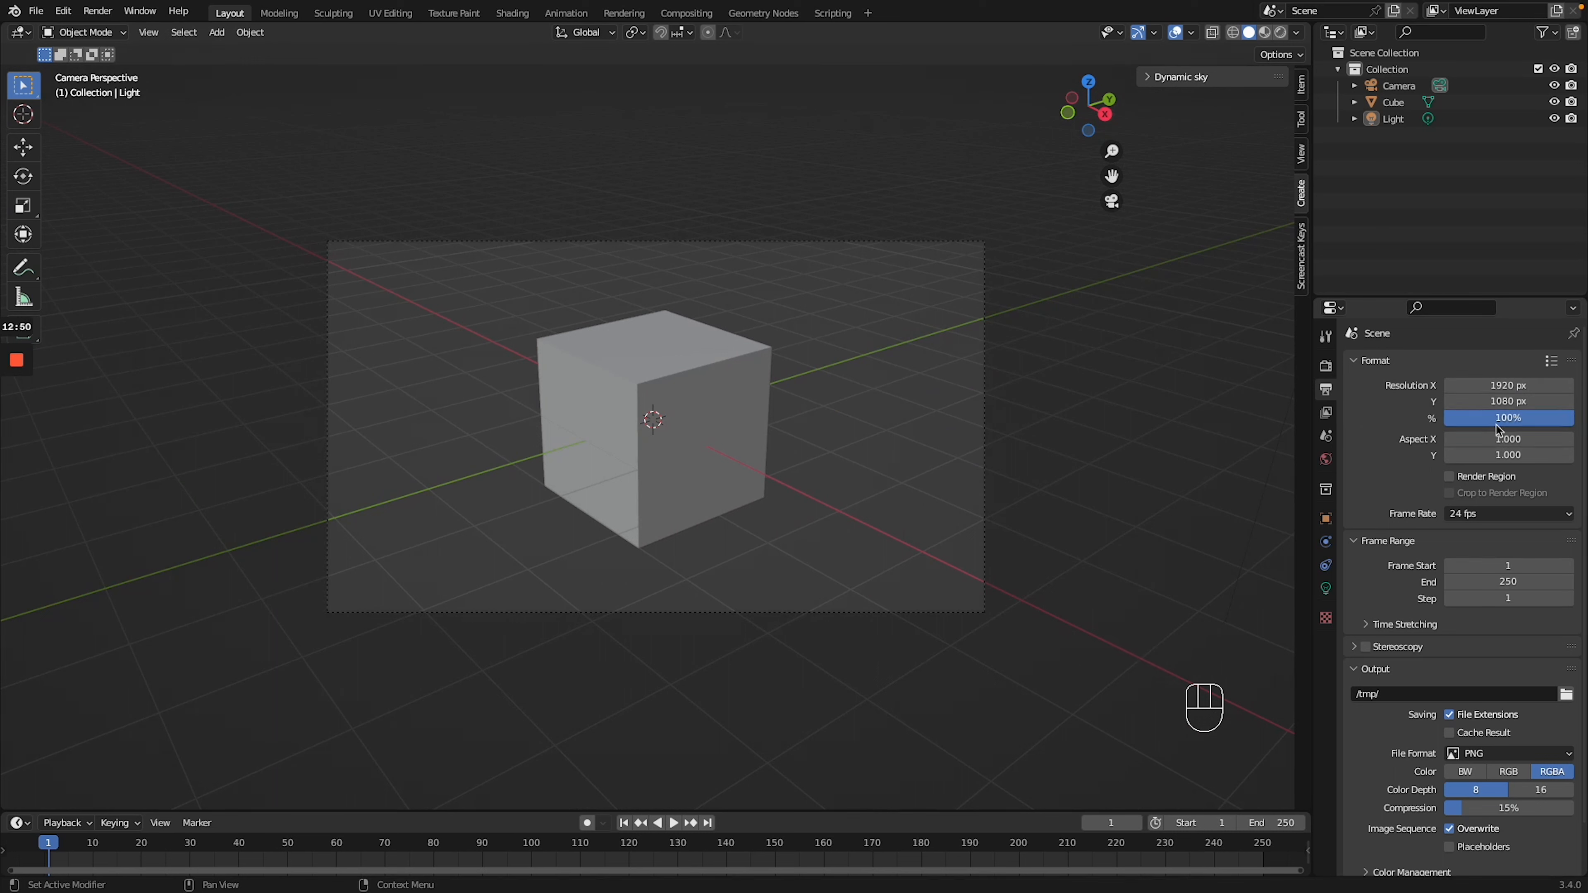
{"action": "left_click", "coordinate": [1480, 515]}
{"action": "scroll", "coordinate": [1390, 507], "scroll_direction": "down", "scroll_amount": 2}
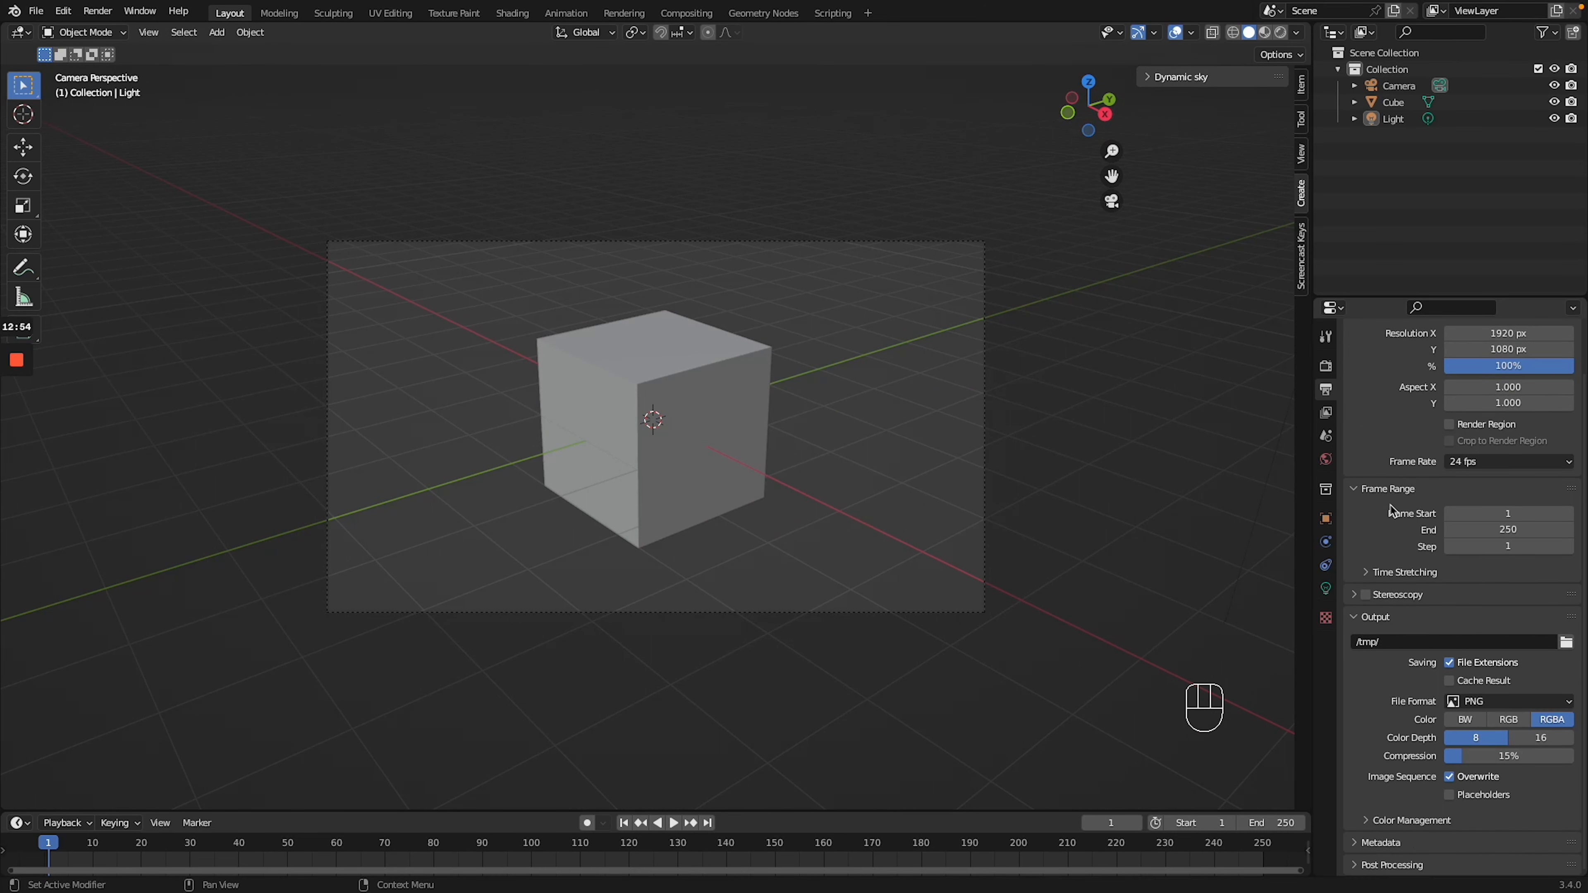
{"action": "left_click_drag", "start_coordinate": [997, 814], "coordinate": [984, 744]}
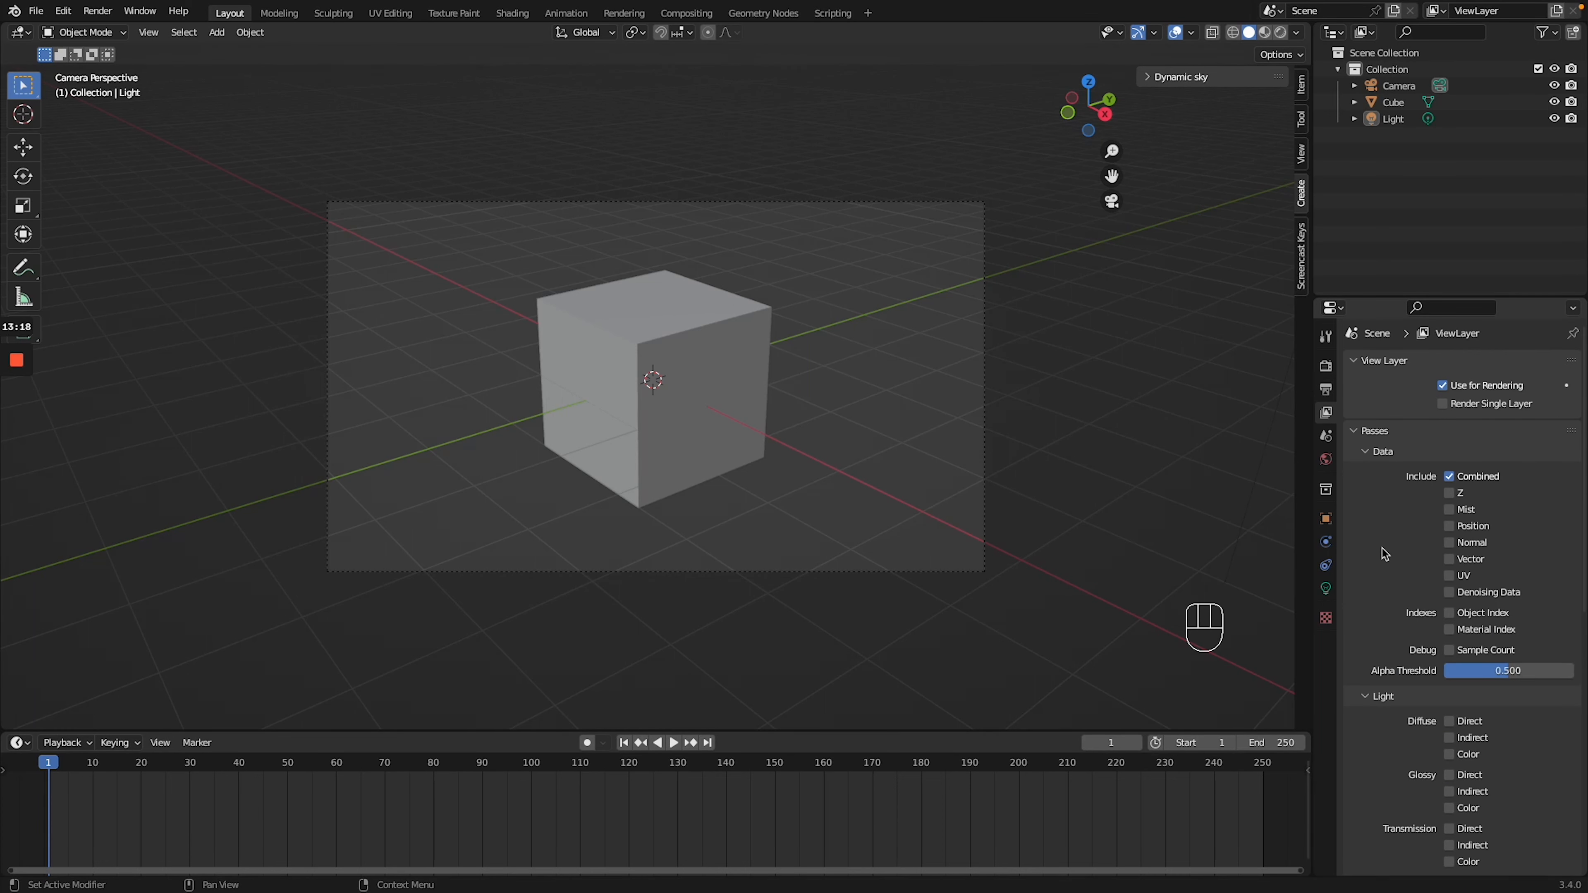
Examine the view layer's render passes and the scene properties
{"action": "scroll", "coordinate": [1382, 550], "scroll_direction": "down", "scroll_amount": 15}
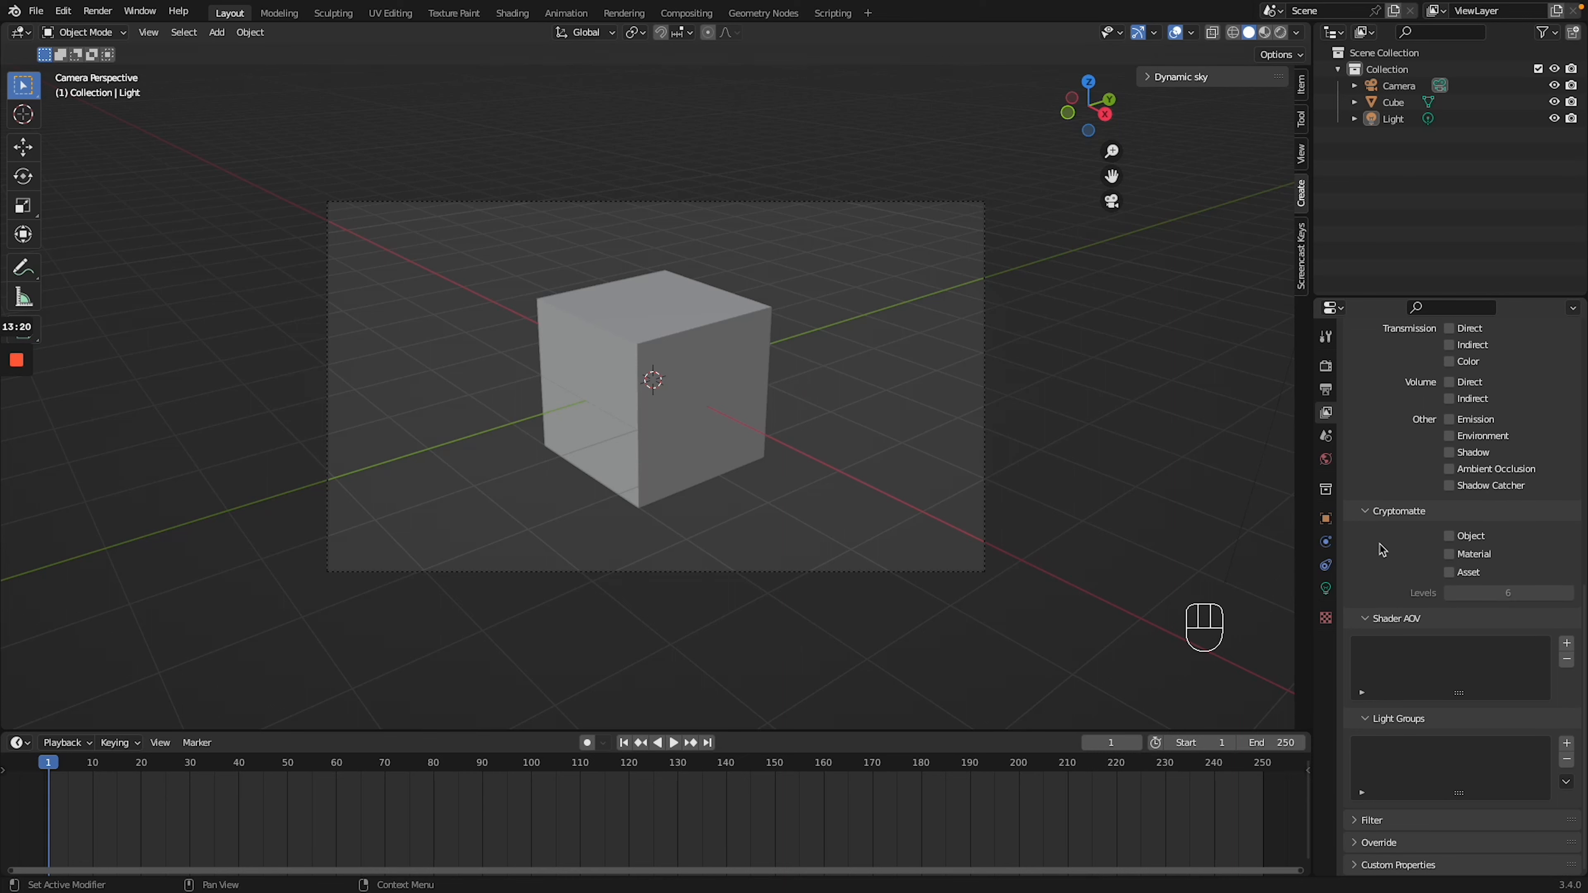
{"action": "scroll", "coordinate": [1383, 550], "scroll_direction": "up", "scroll_amount": 15}
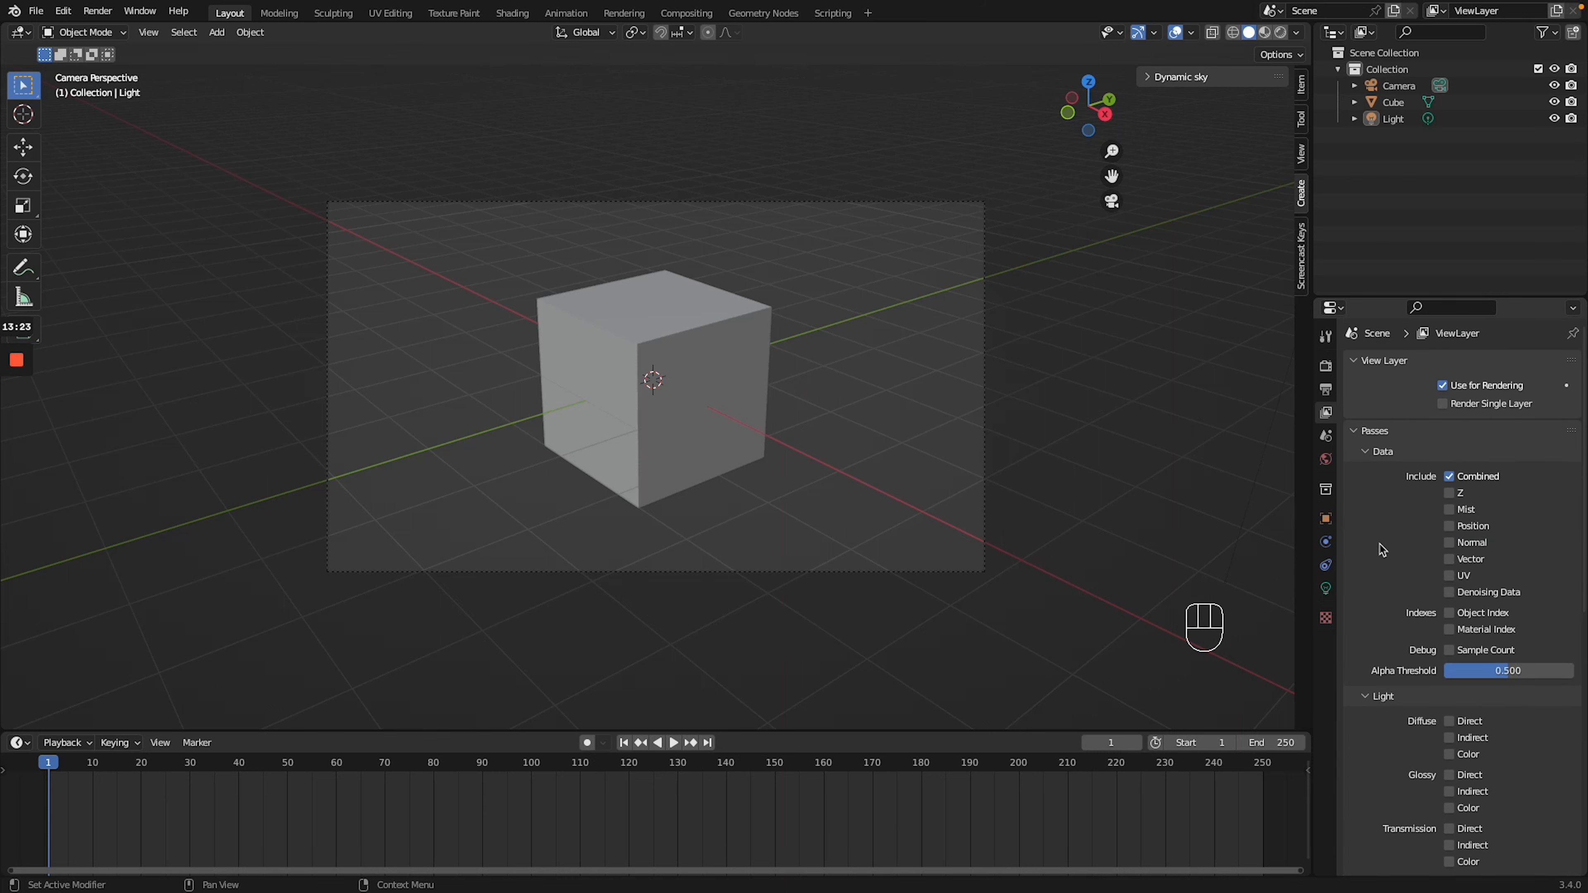
{"action": "left_click", "coordinate": [1326, 438]}
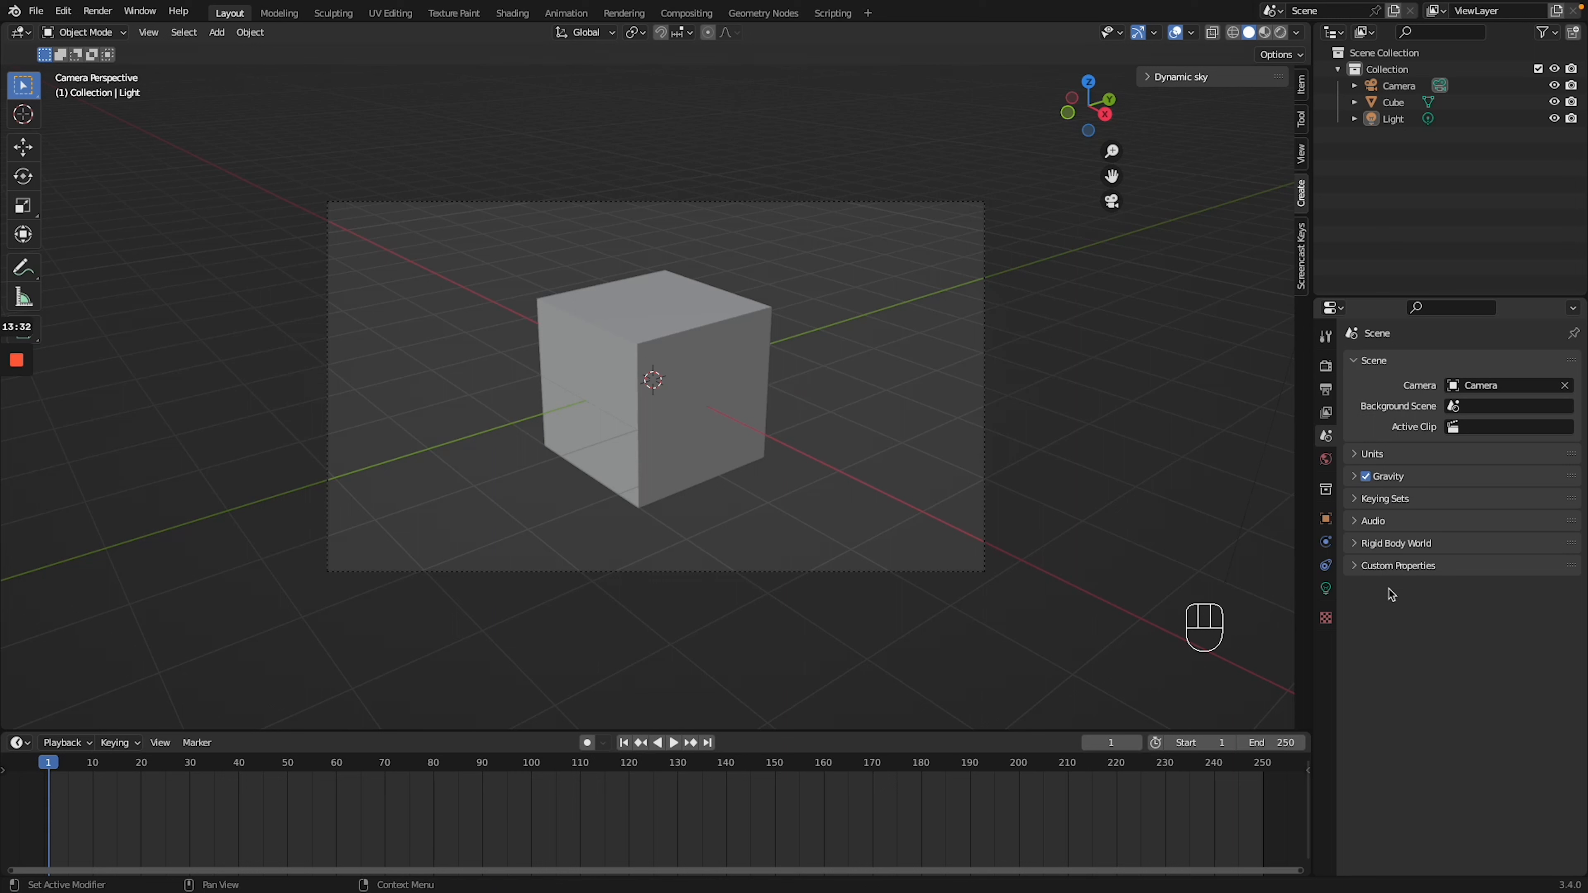
Try a dark blue world background color in Rendered shading and bring it back close to neutral grey
{"action": "left_click", "coordinate": [1326, 461]}
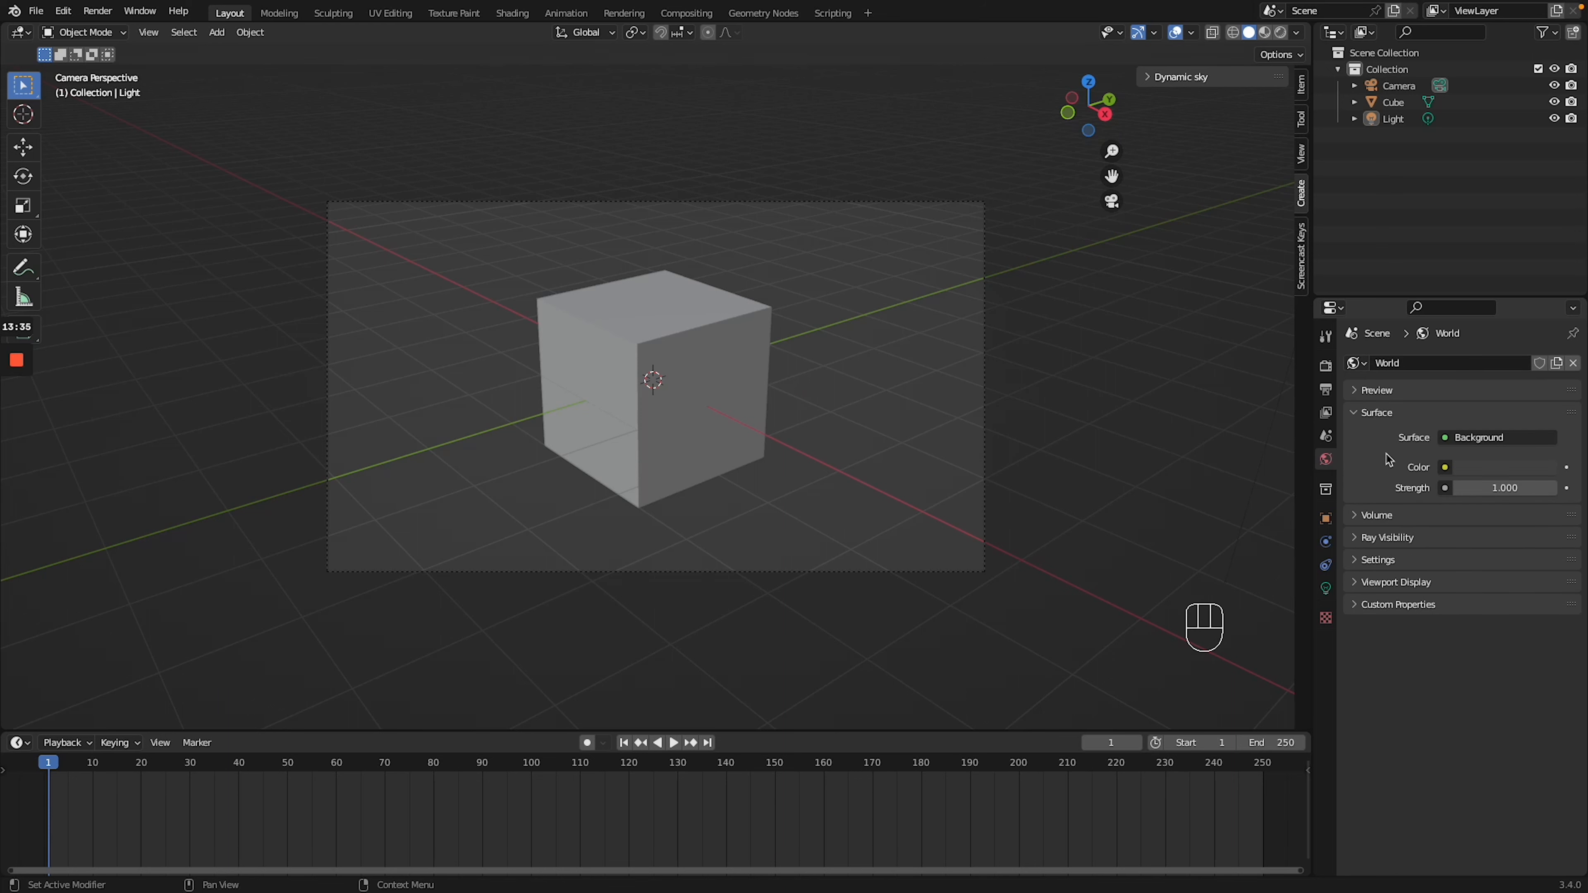
{"action": "left_click", "coordinate": [1479, 474]}
{"action": "left_click", "coordinate": [1281, 33]}
{"action": "left_click", "coordinate": [1500, 468]}
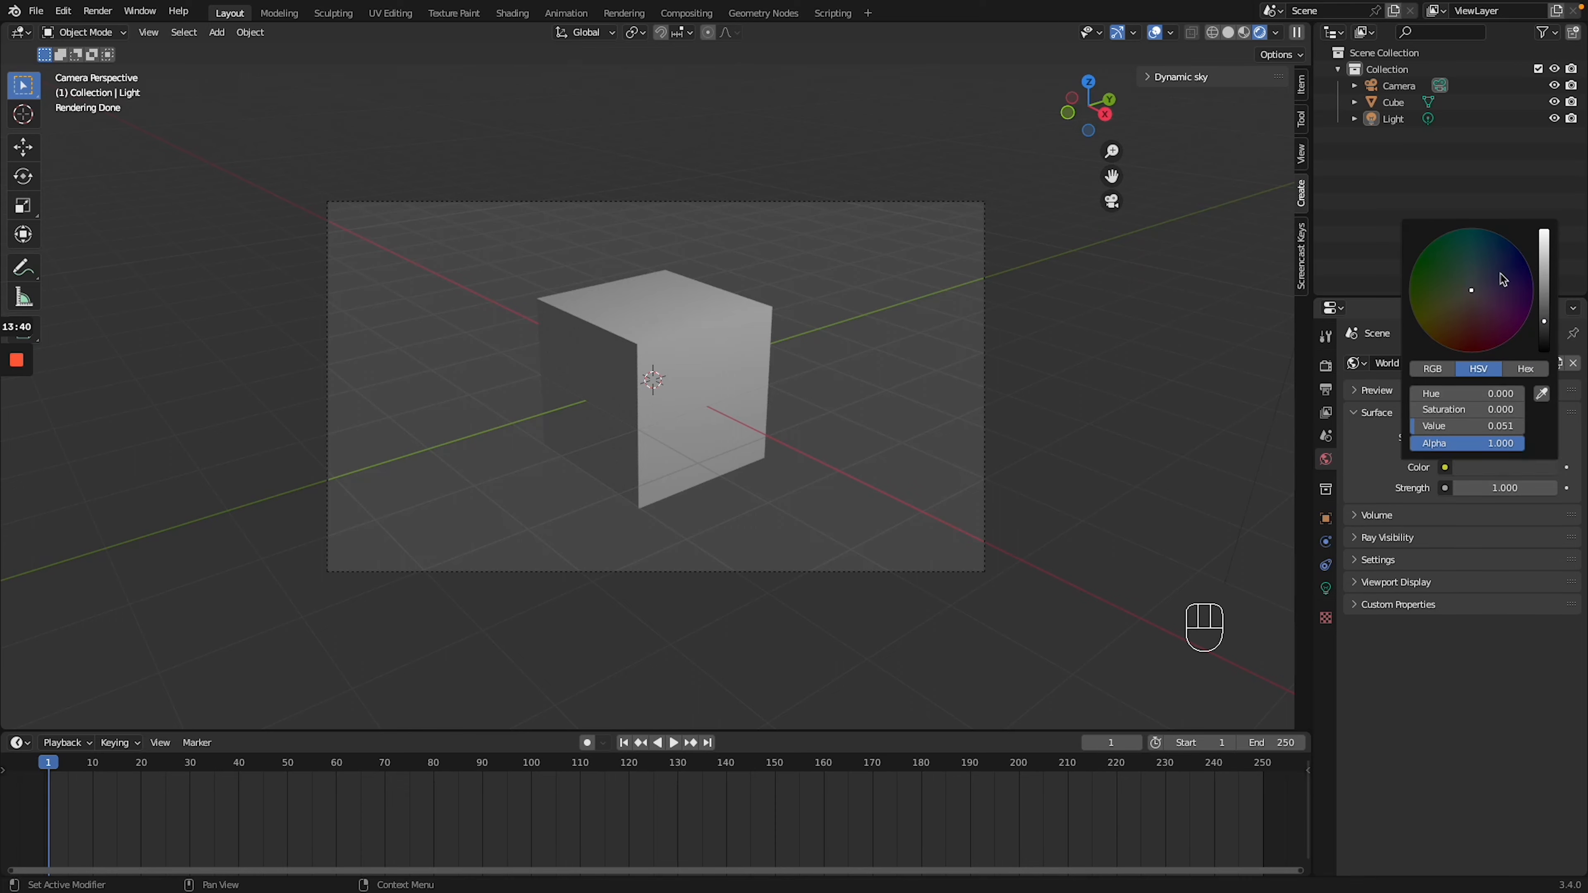
{"action": "left_click", "coordinate": [1510, 259]}
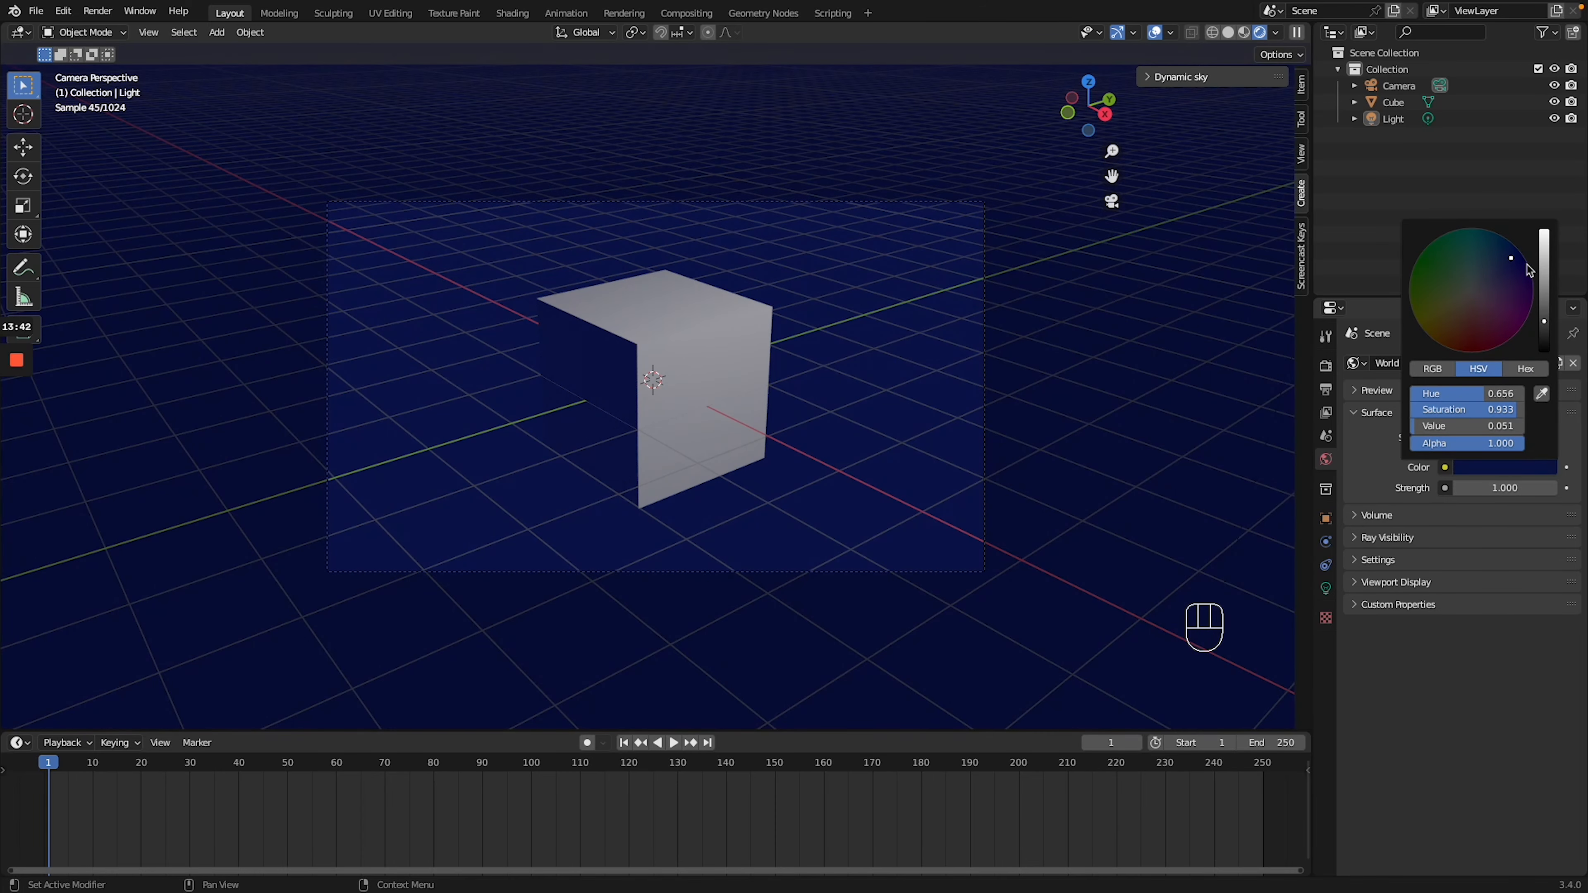
{"action": "left_click_drag", "start_coordinate": [1512, 262], "coordinate": [1469, 299]}
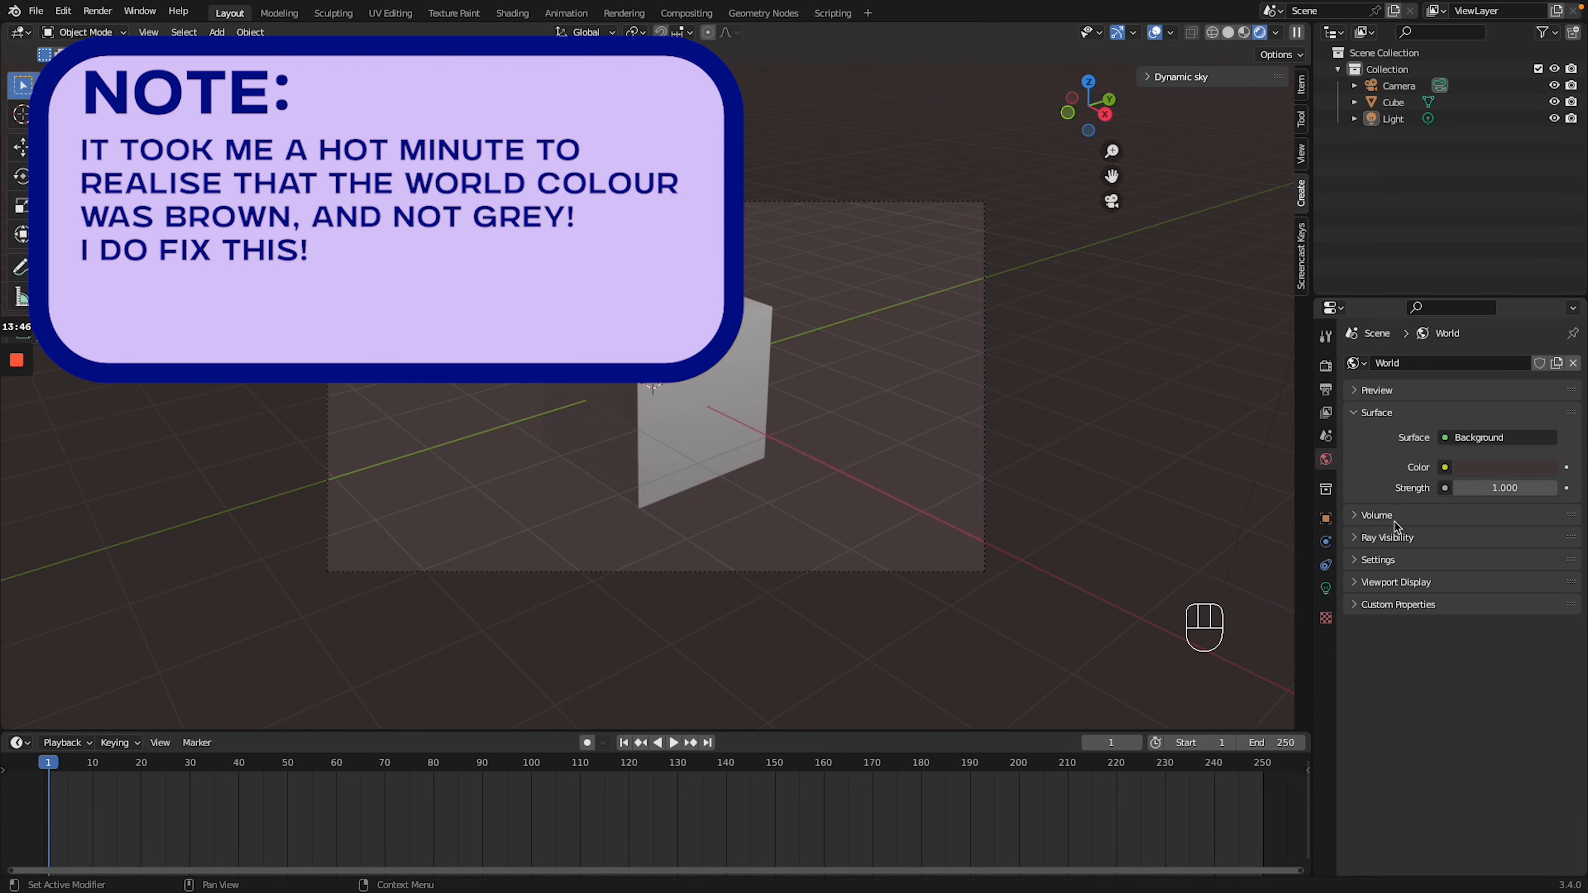
Look through the world's Ray Visibility settings and the collection, object and physics properties of the light
{"action": "left_click", "coordinate": [1356, 536]}
{"action": "left_click", "coordinate": [1355, 535]}
{"action": "left_click", "coordinate": [1354, 535]}
{"action": "left_click", "coordinate": [1354, 535]}
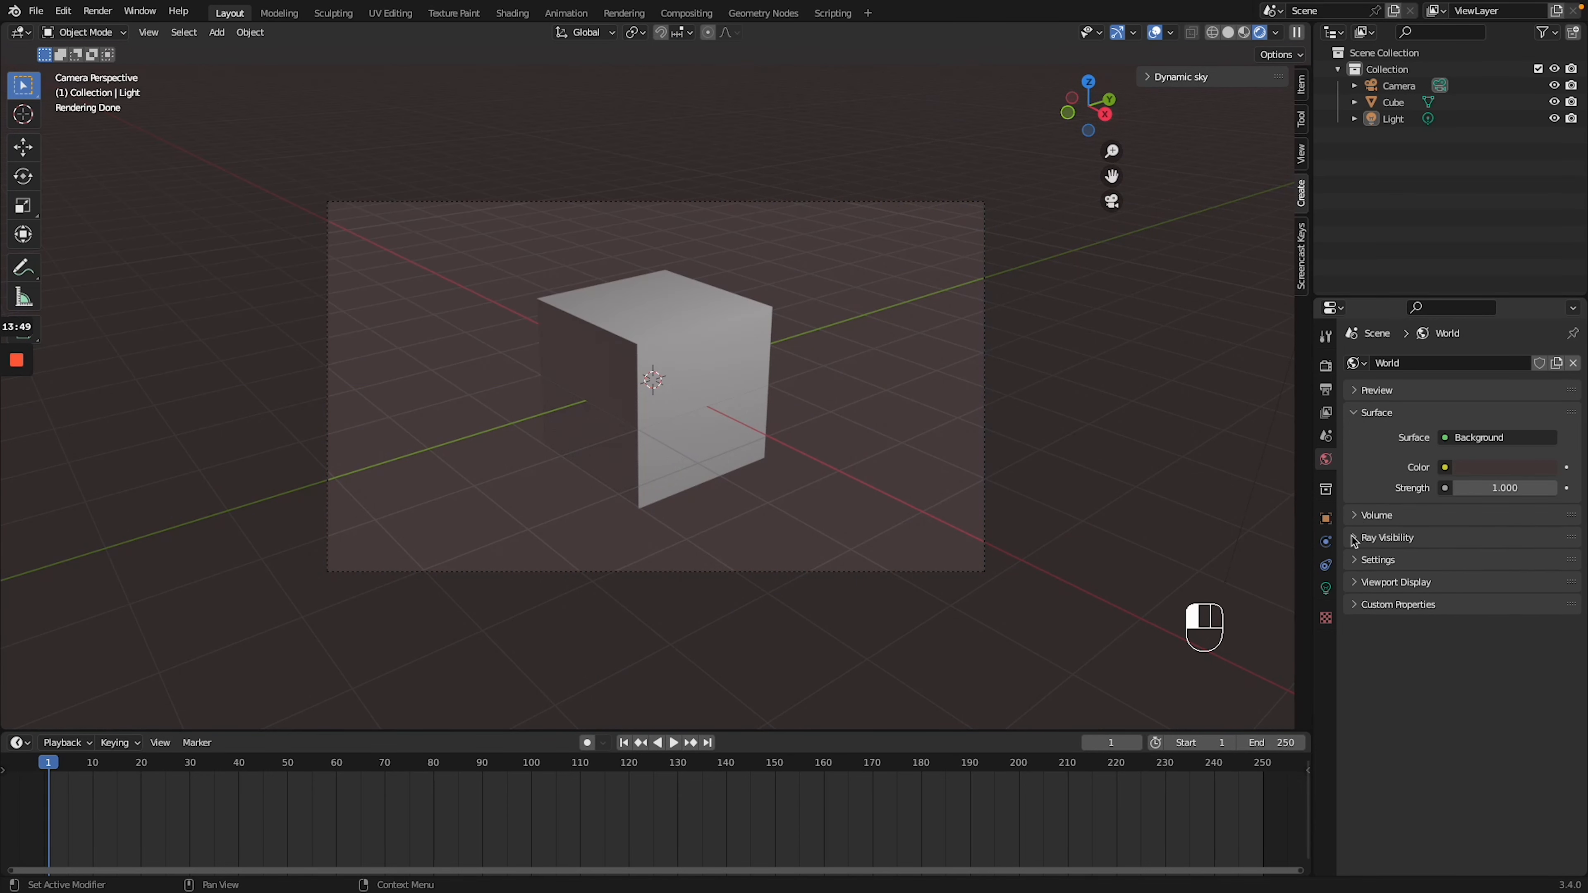
{"action": "left_click", "coordinate": [1325, 490]}
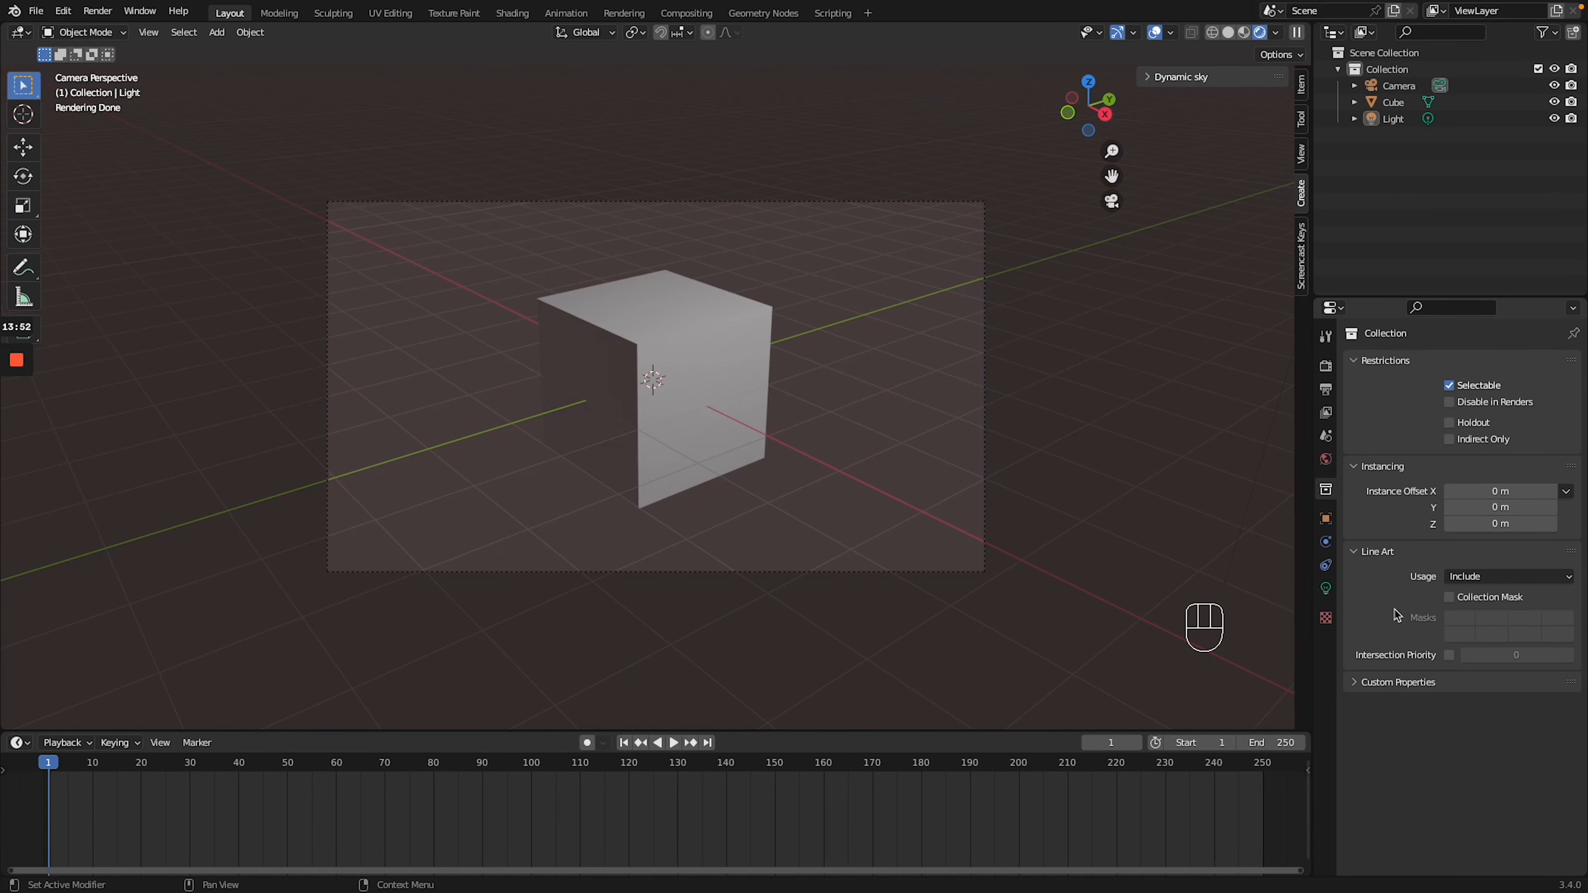
{"action": "left_click", "coordinate": [1325, 518]}
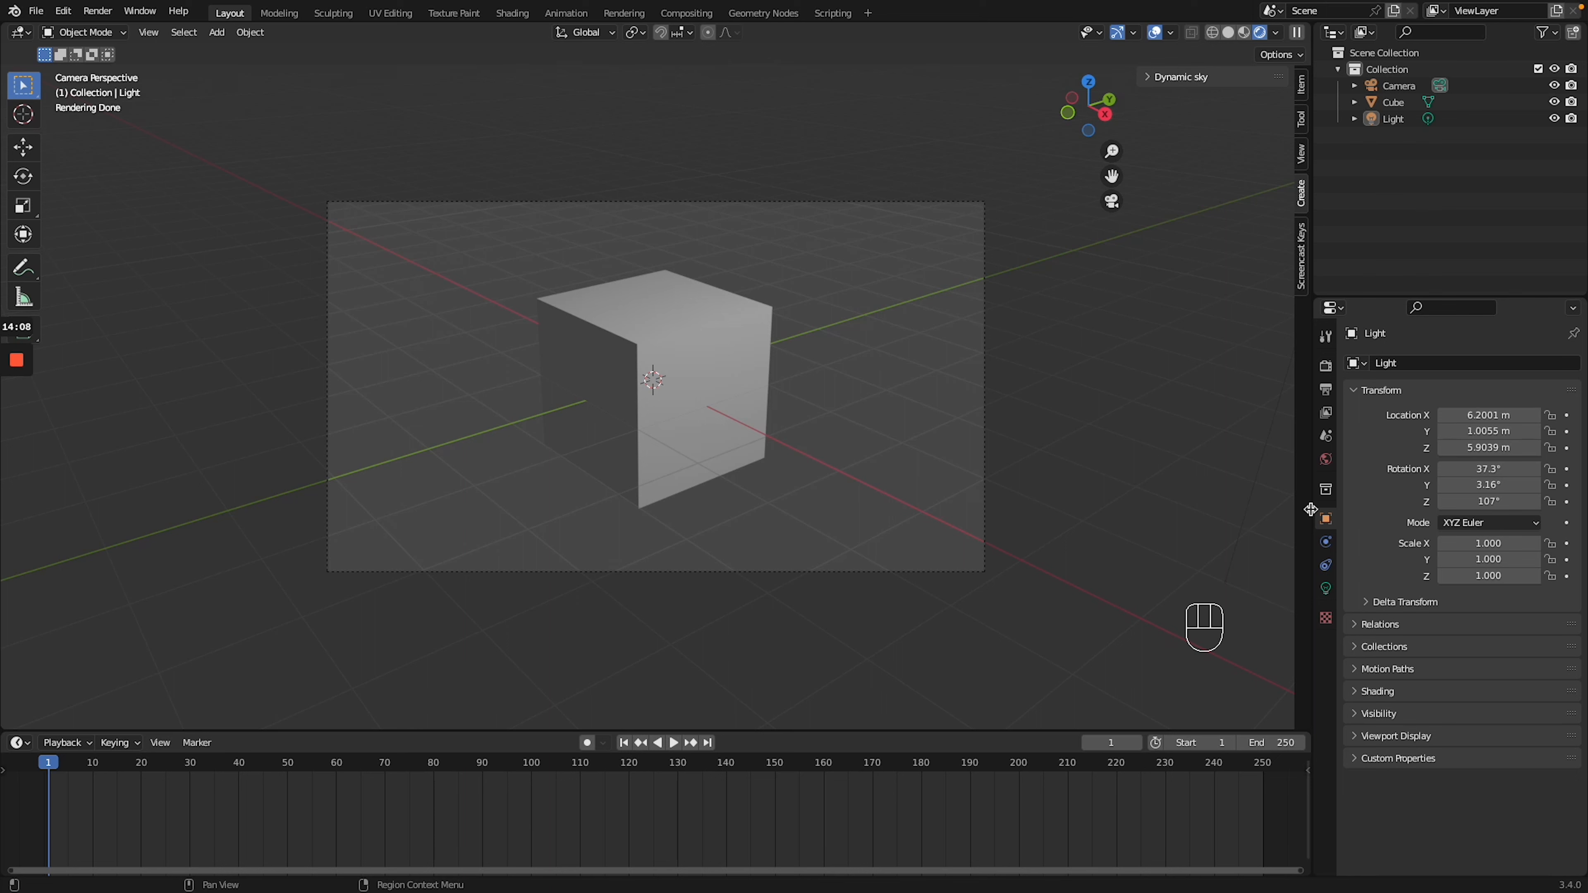
{"action": "left_click", "coordinate": [1325, 542]}
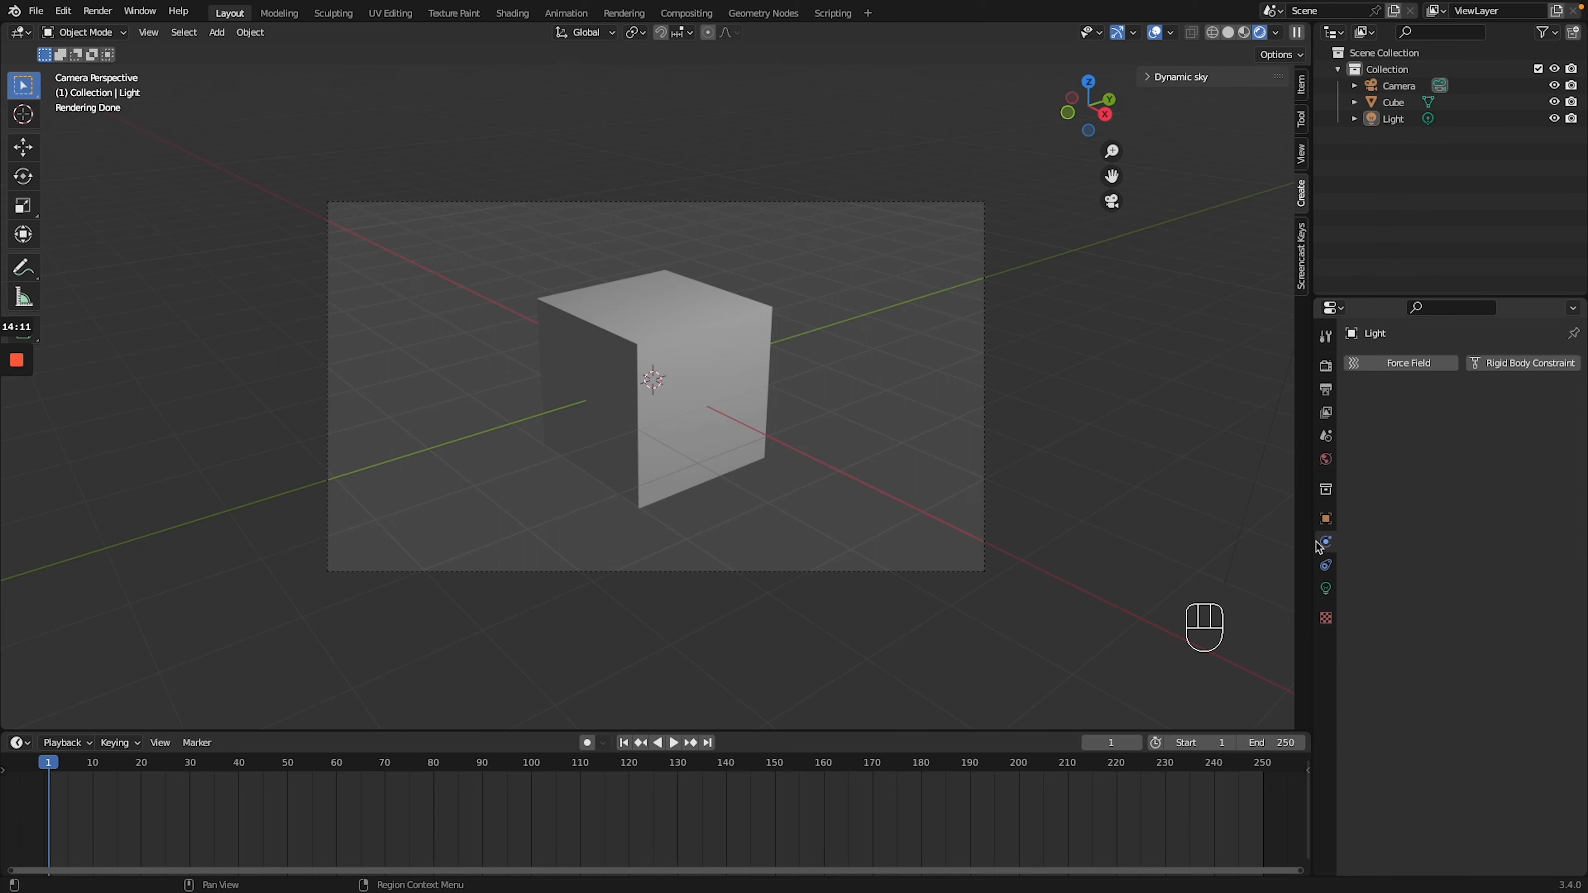
Select the cube, leave the camera view and switch the viewport to Solid shading
{"action": "left_click", "coordinate": [728, 344]}
{"action": "middle_click_drag", "start_coordinate": [854, 429], "coordinate": [864, 433]}
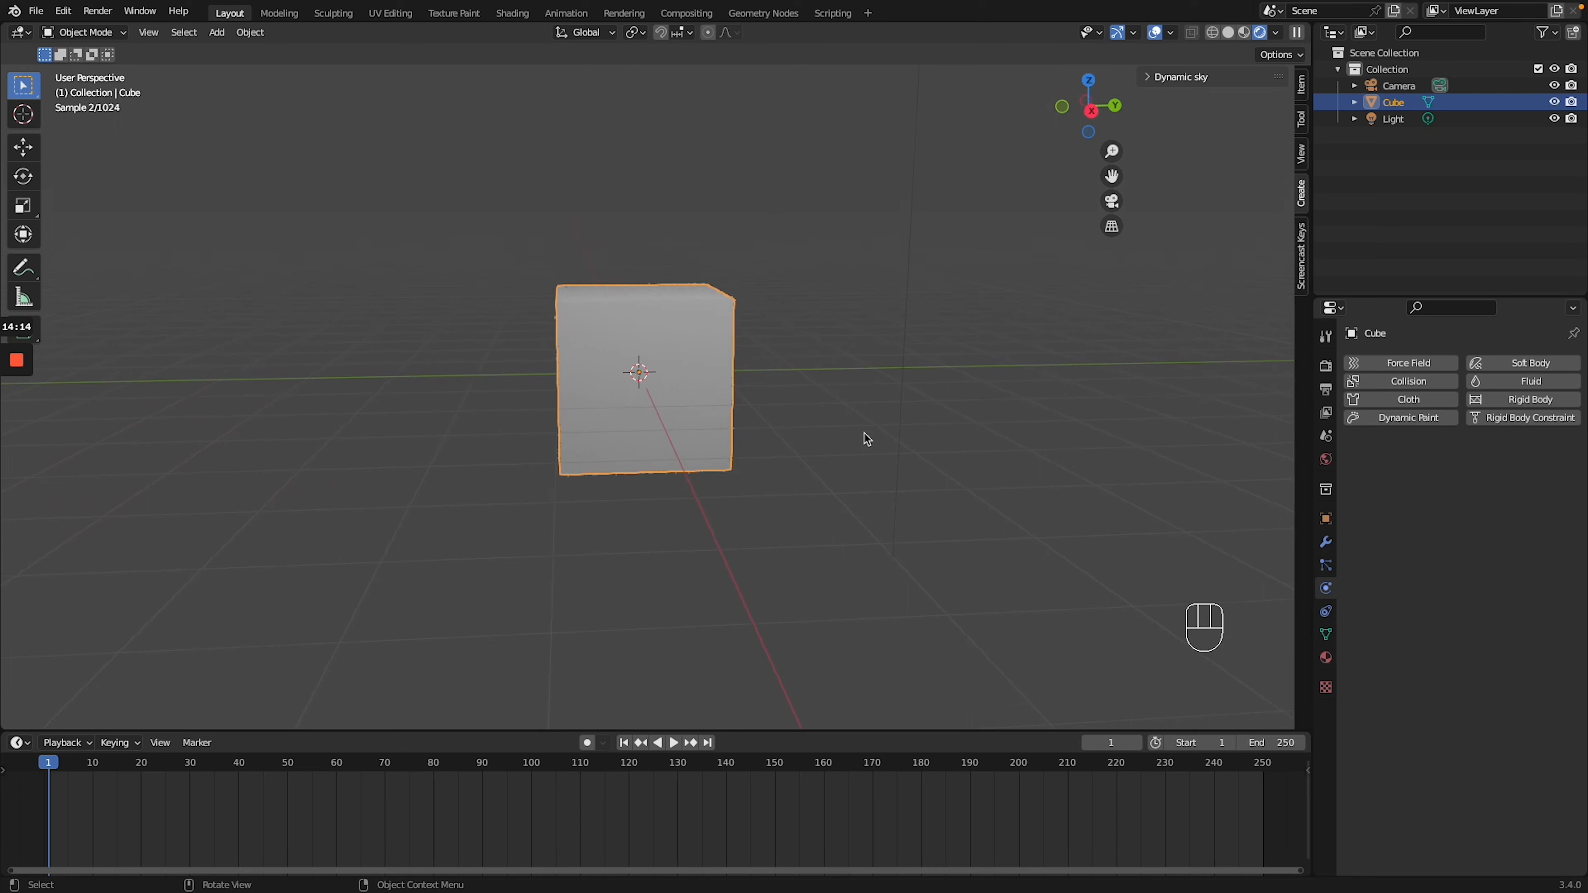
{"action": "left_click", "coordinate": [1229, 32]}
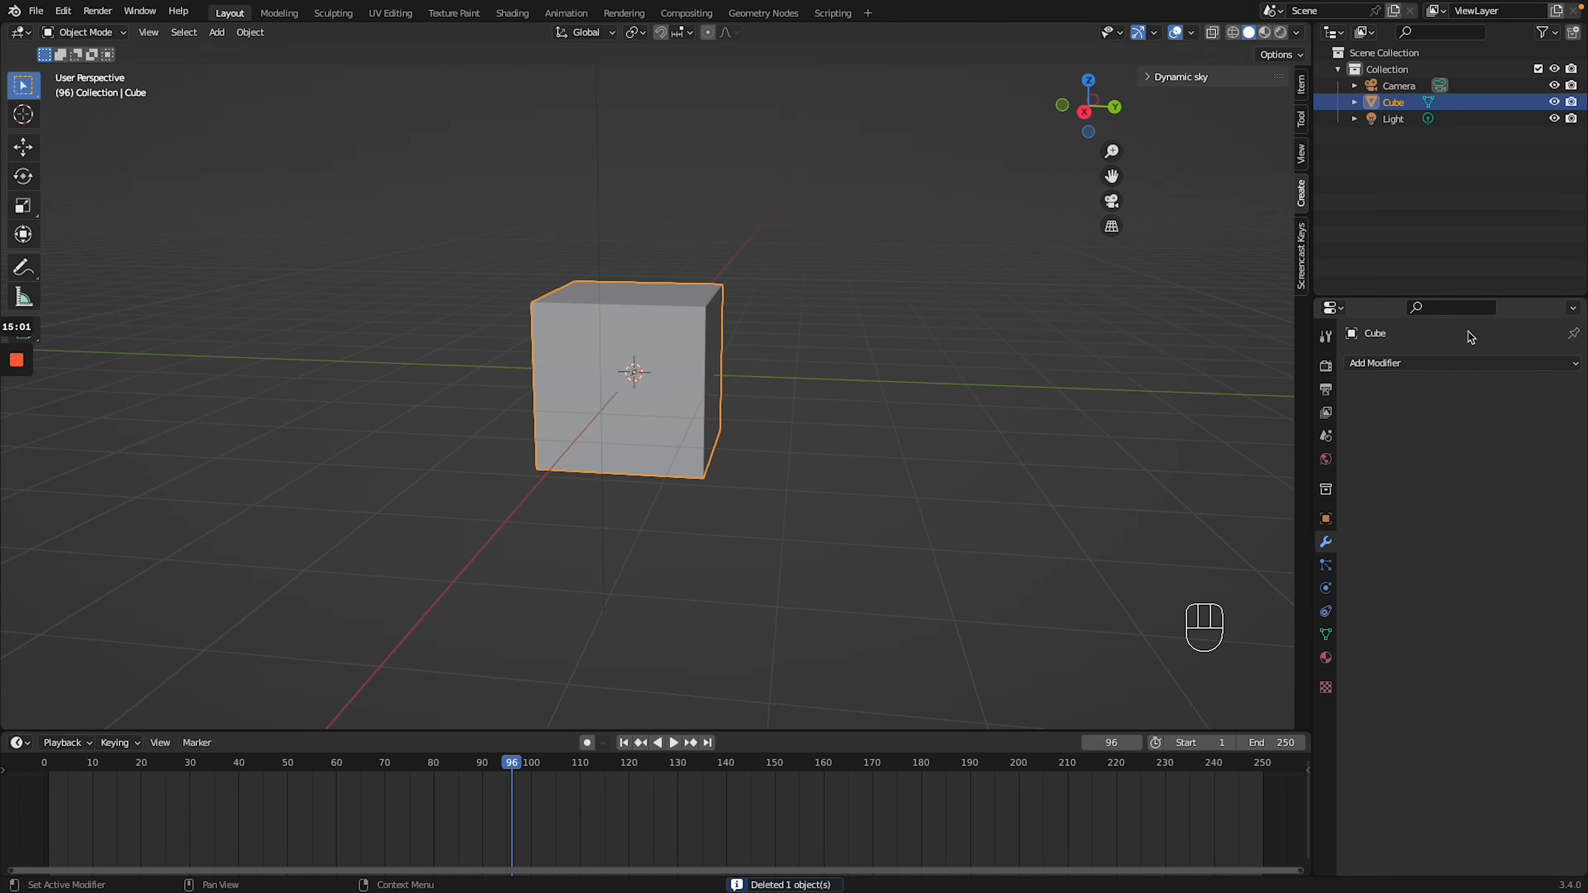
Look through the cube's available modifiers and its physics, constraint and material properties
{"action": "left_click", "coordinate": [1451, 364]}
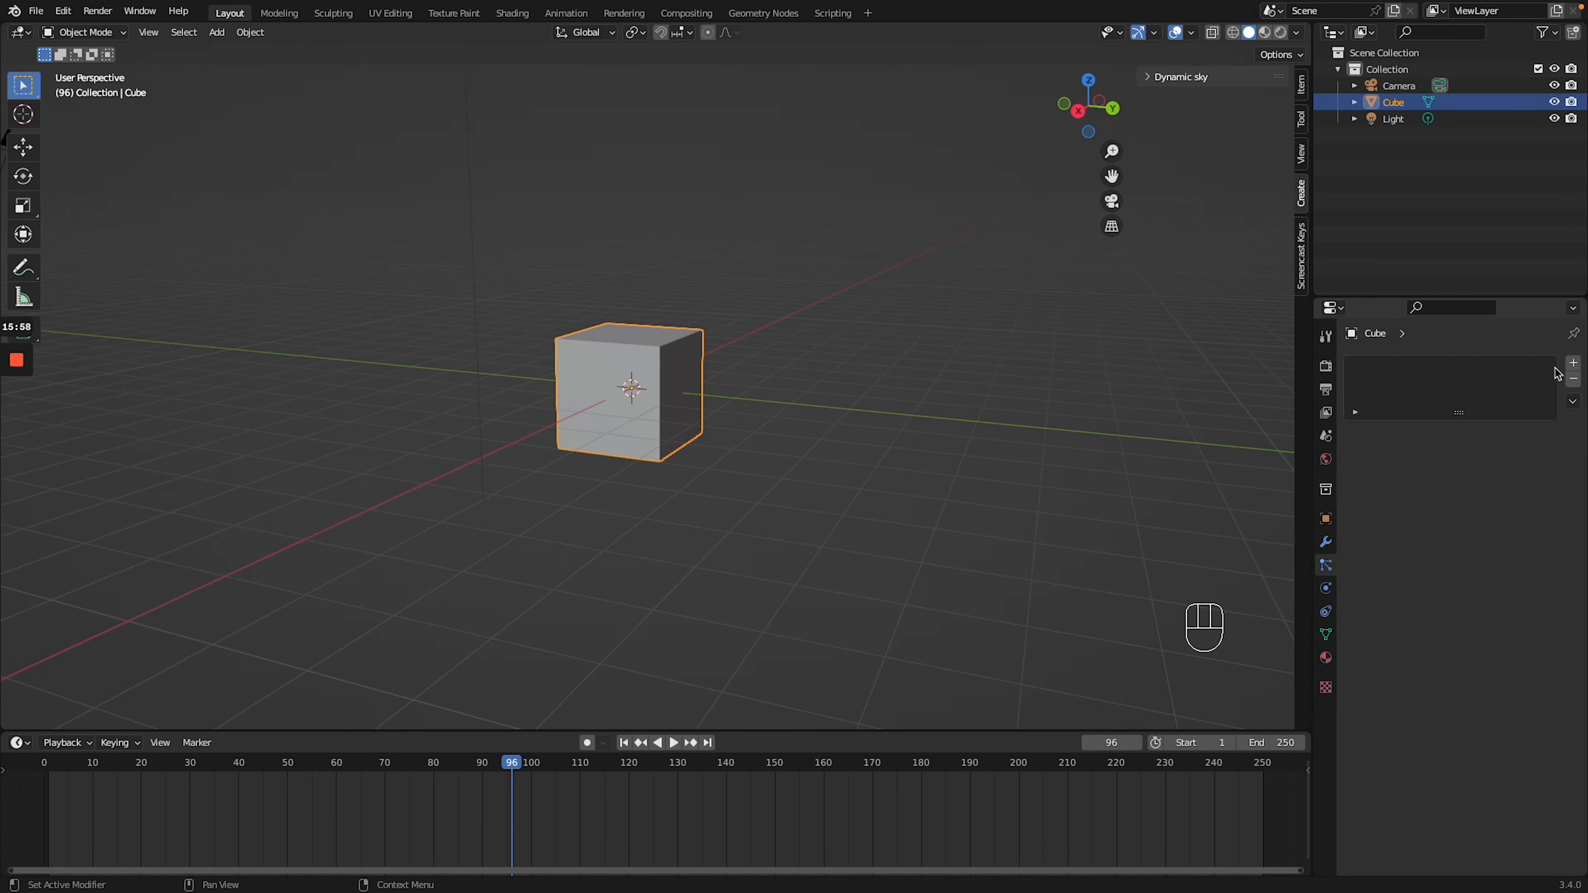
{"action": "left_click", "coordinate": [1325, 589]}
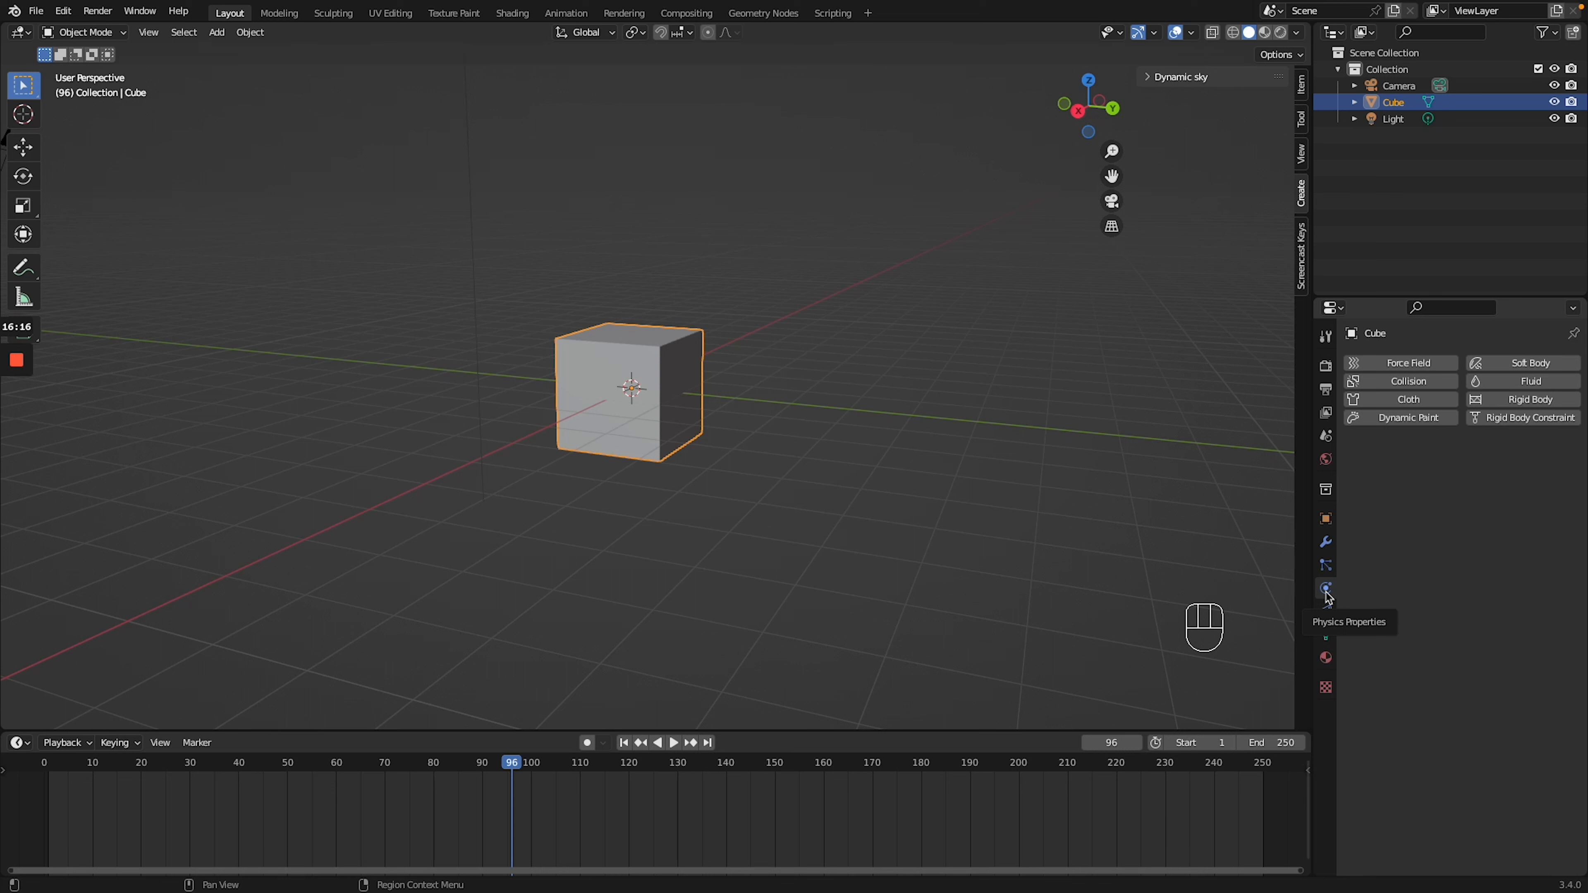
{"action": "left_click", "coordinate": [1325, 611]}
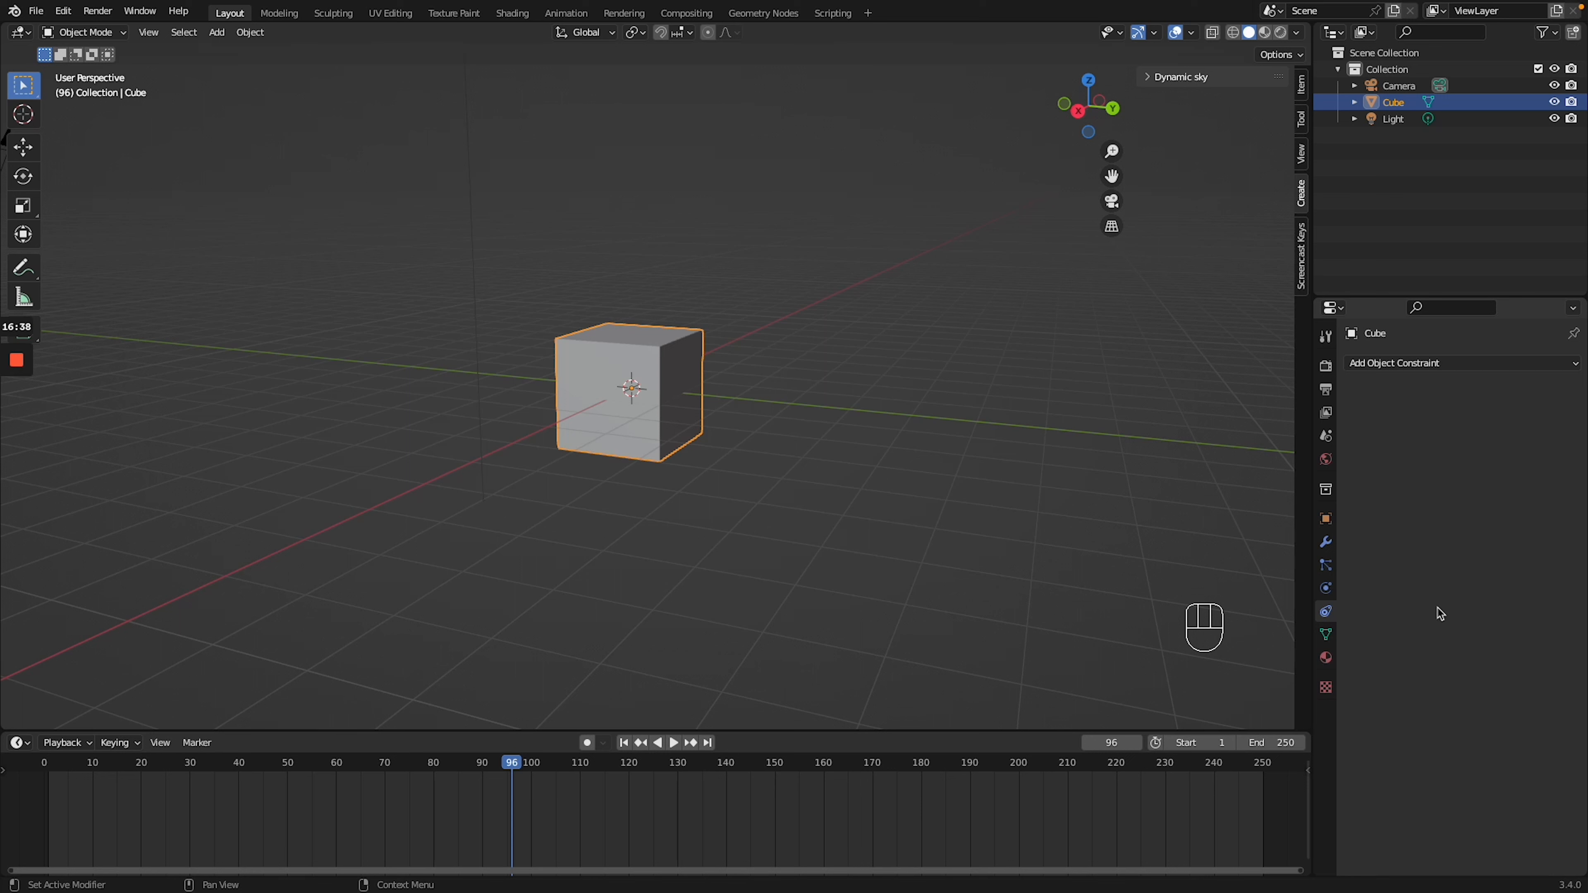
{"action": "left_click", "coordinate": [1325, 657]}
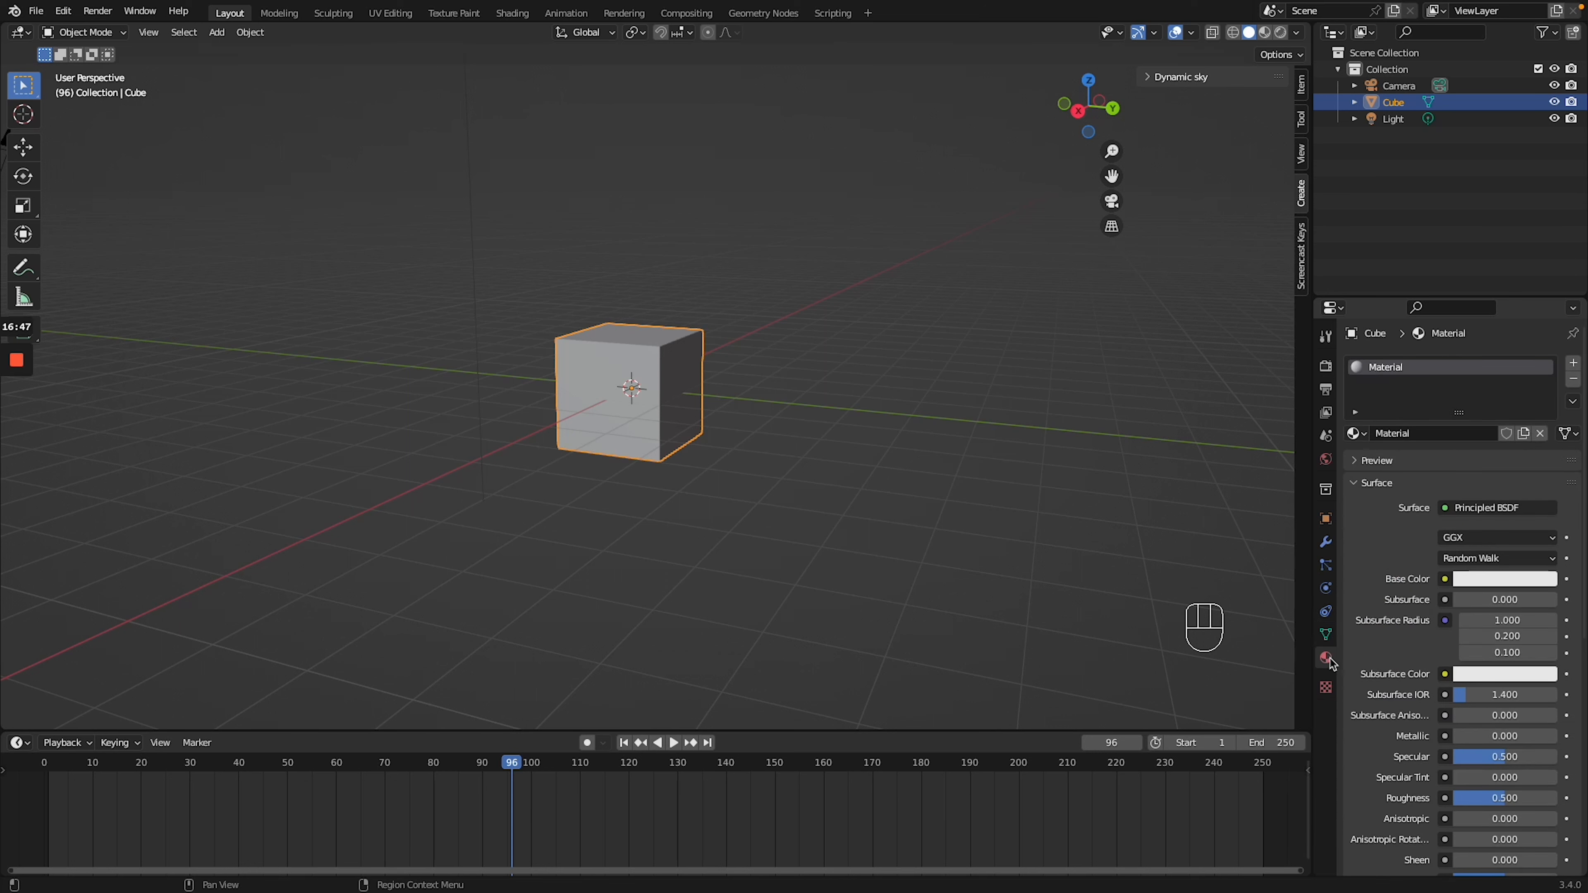